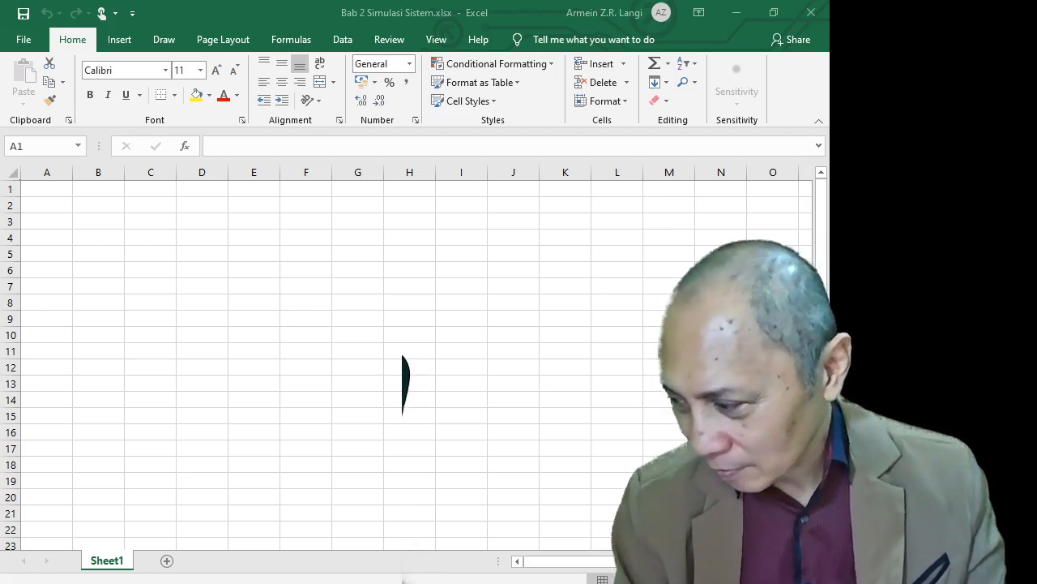
Enter the header Koefisien in cell B1
scroll(413, 365, right, 1)
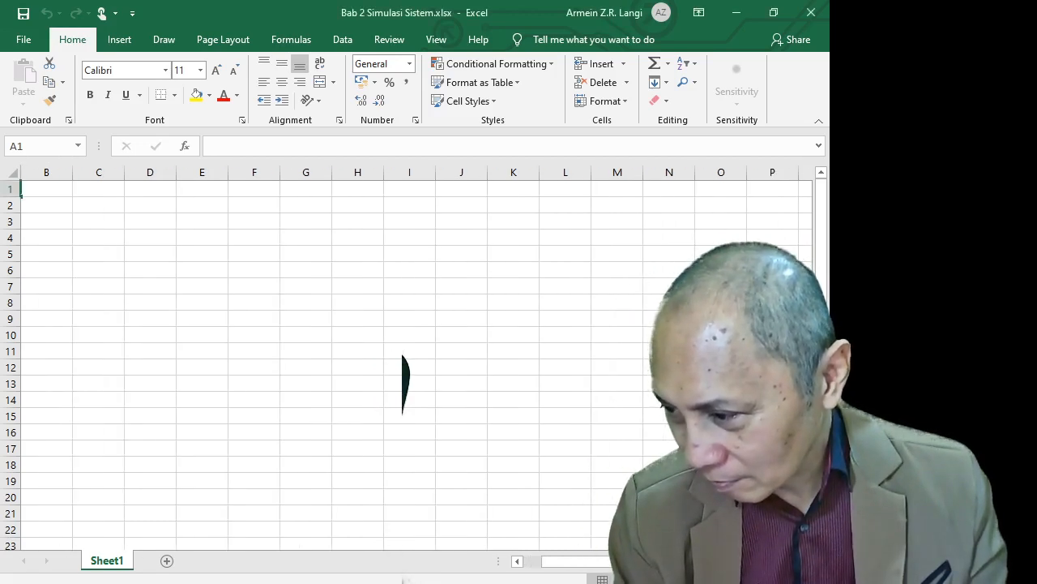
scroll(414, 365, left, 1)
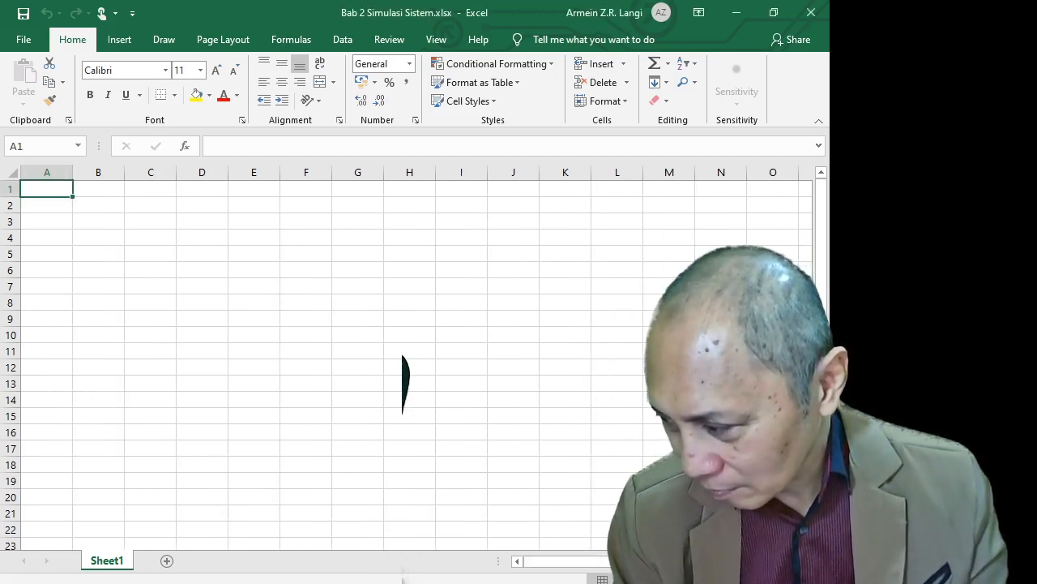
scroll(405, 381, up, 4)
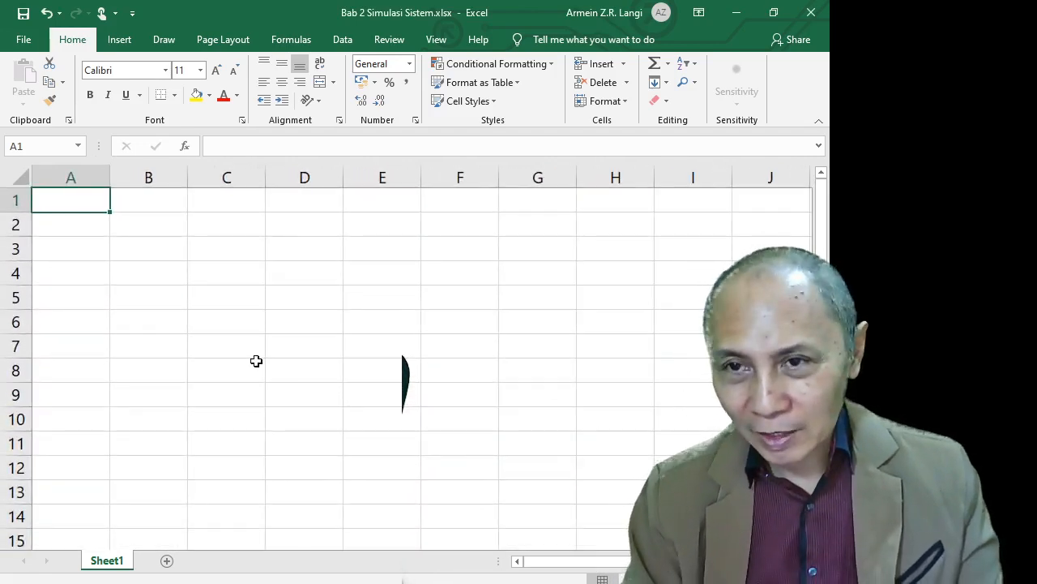
click(159, 207)
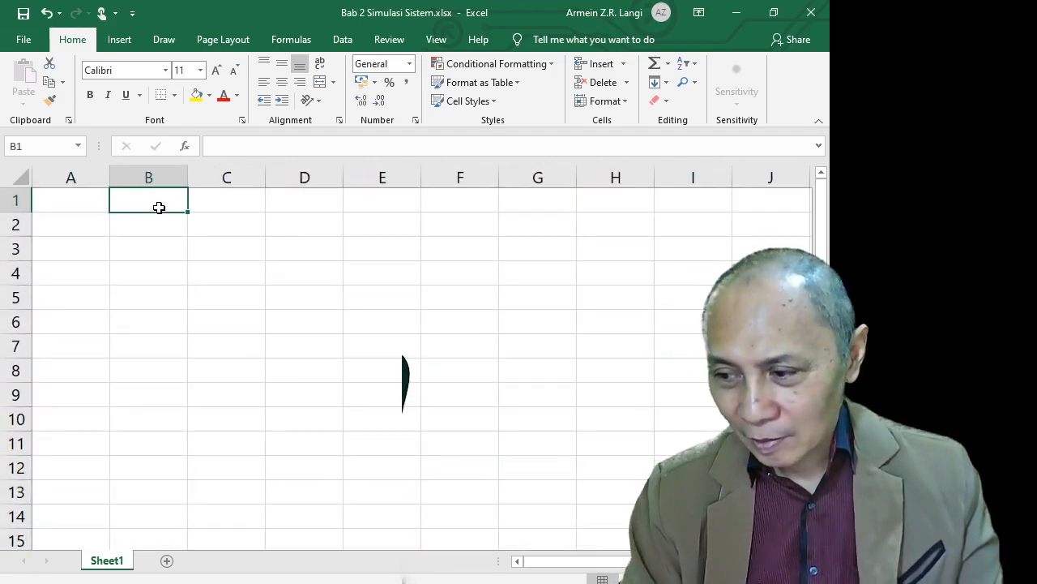
text(Ko)
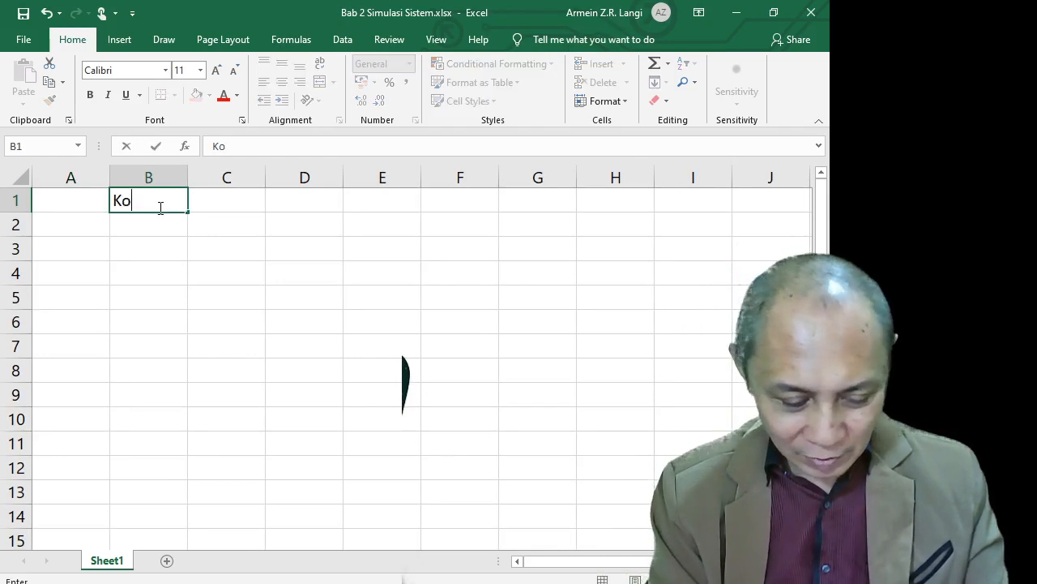
text(efisien)
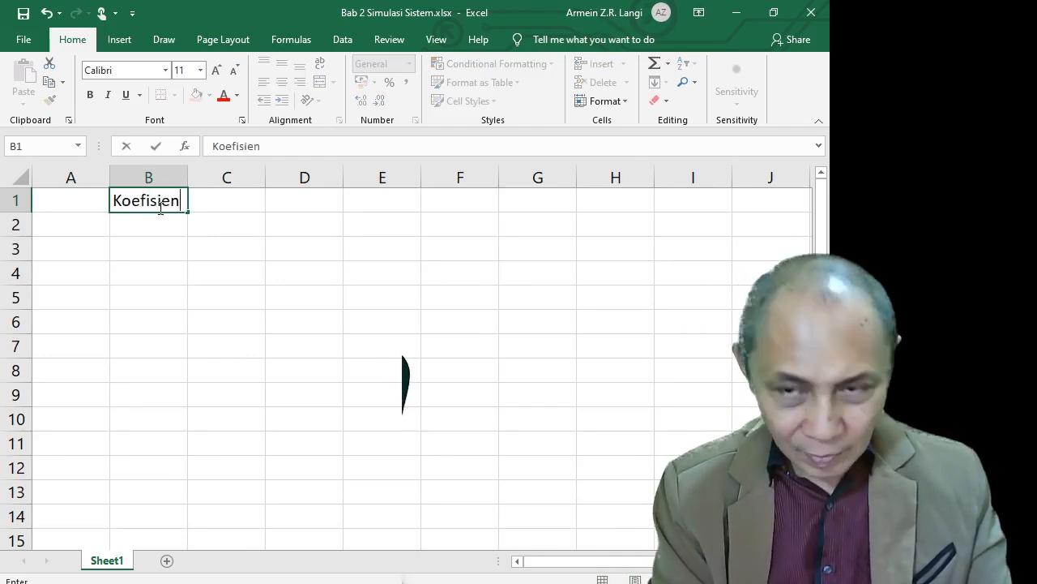
key(Return)
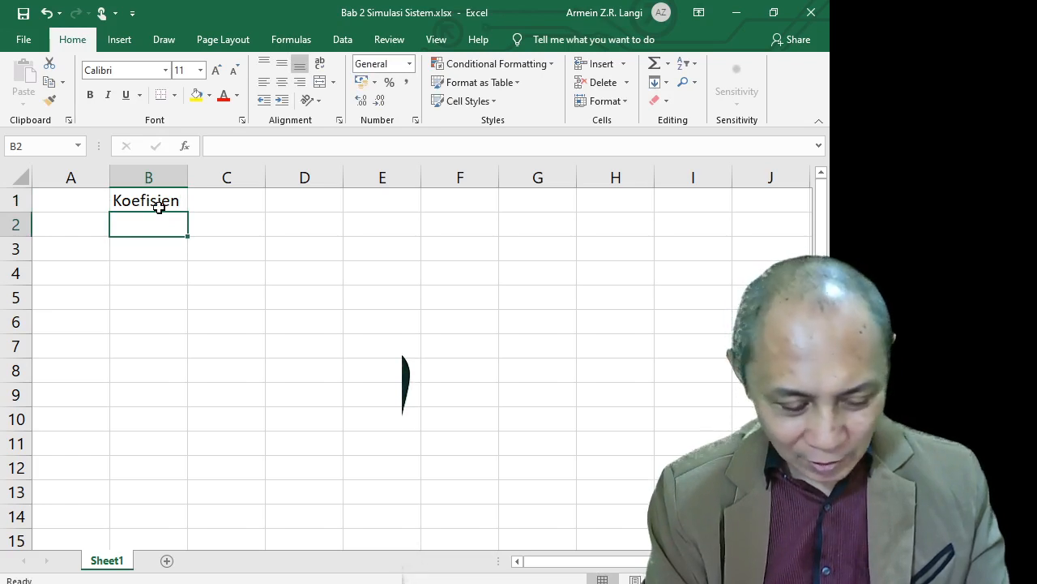
List the labels a2, a1 and a0 beneath the header in B2:B4
text(a2)
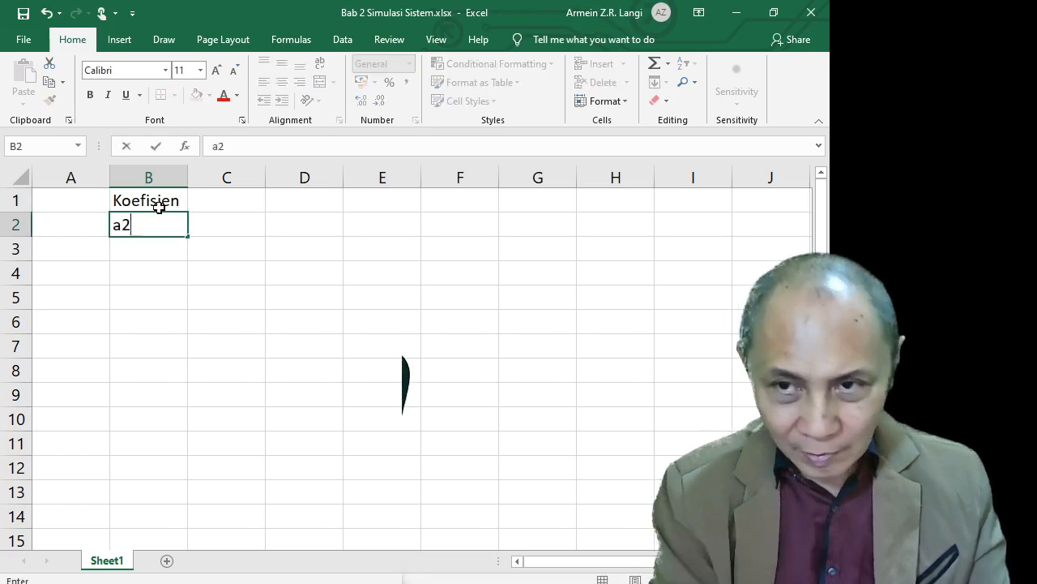
key(Return)
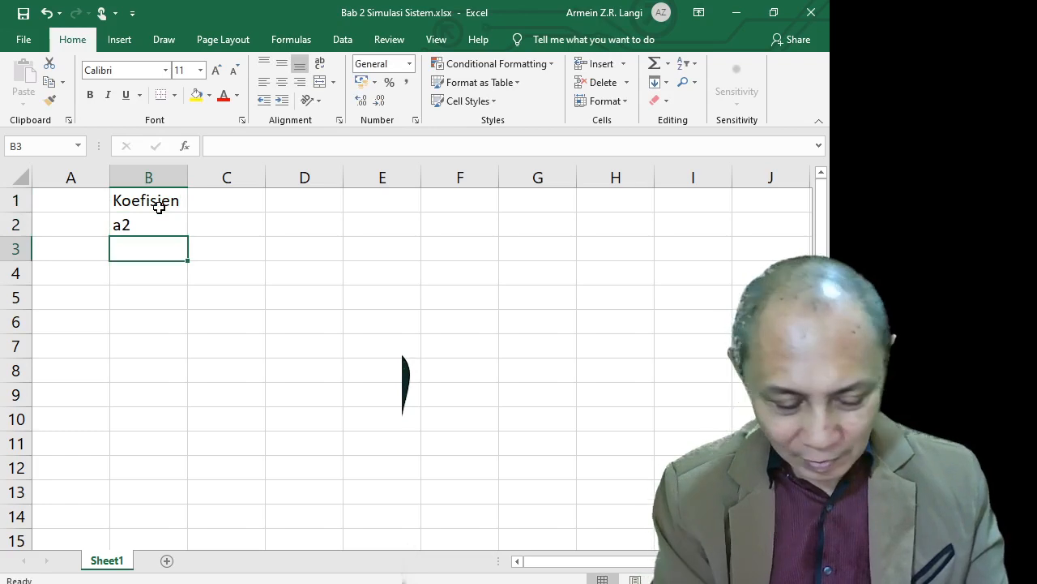
text(a1)
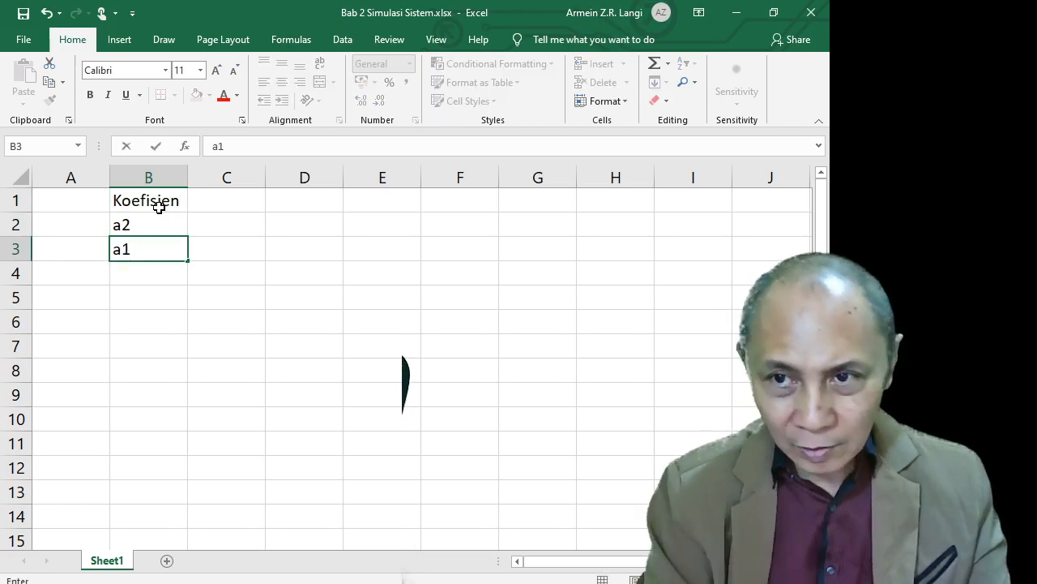
key(Return)
text(a0)
key(Return)
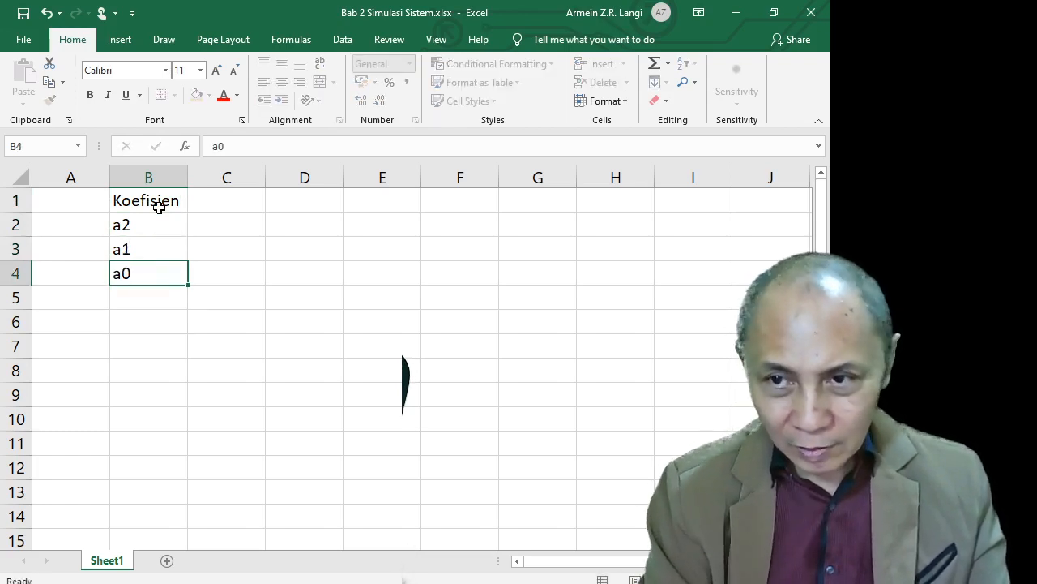
Add the labels b2, b1 and b0 in B5:B7 and select the label range
text(b2)
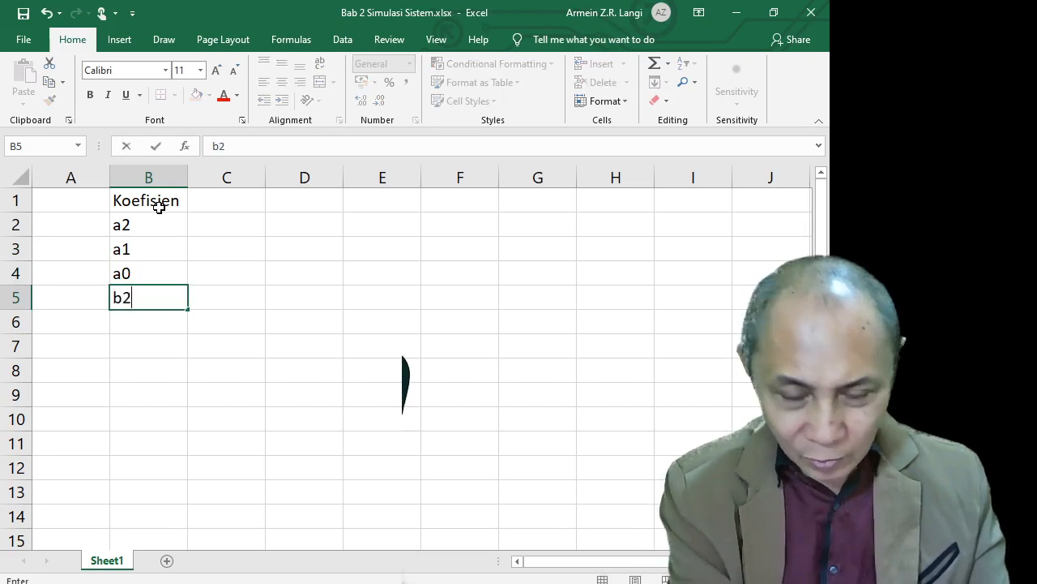
key(Return)
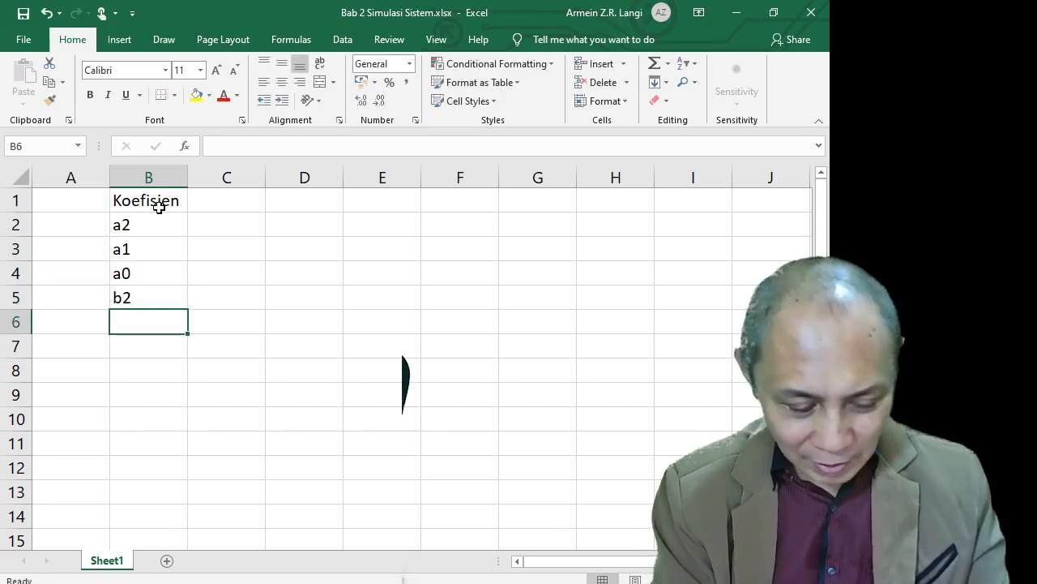
text(b2)
key(BackSpace)
text(1)
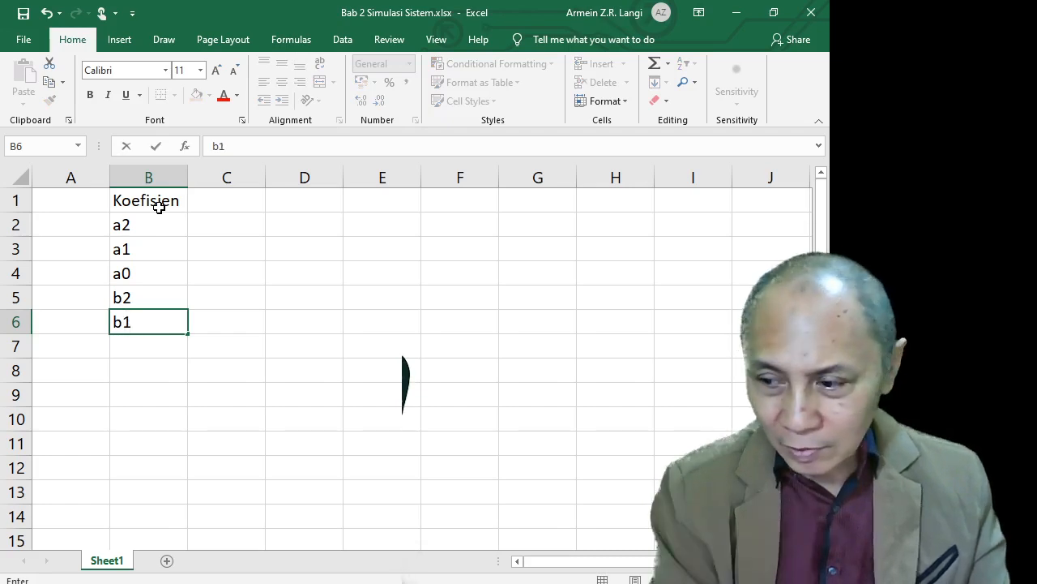
key(Return)
text(b0)
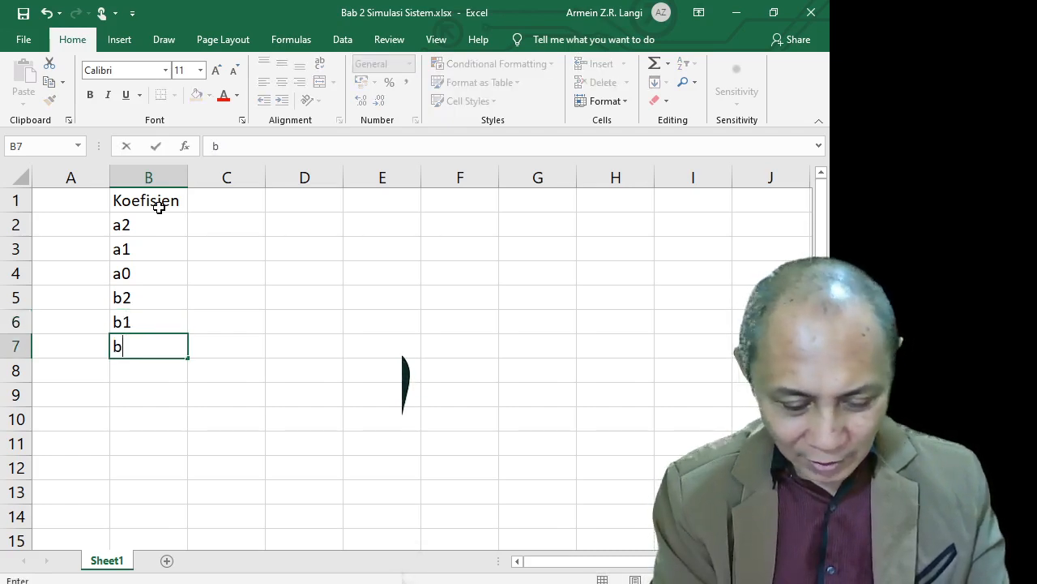
key(Up)
key(Up)
key(Up)
key(Up)
key(Up)
key(Up)
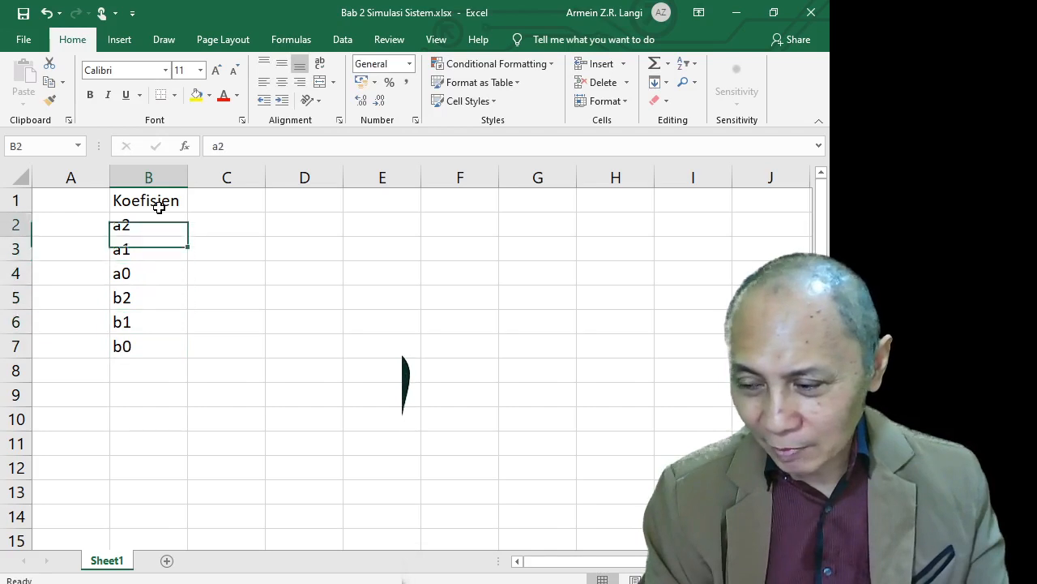
key(Down)
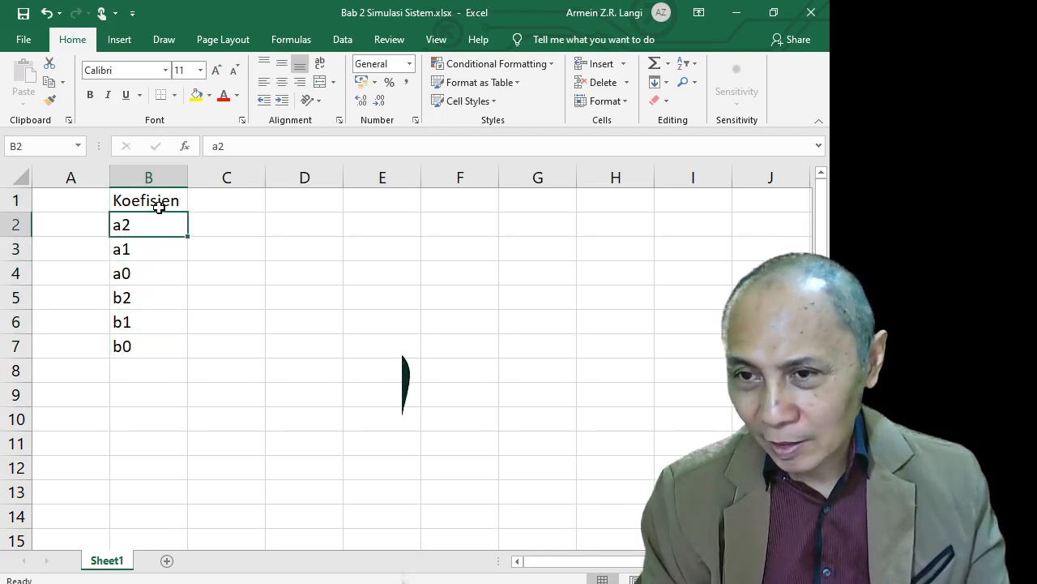
key(shift+Down)
key(shift+Down)
key(shift+Down)
key(shift+Down)
key(shift+Down)
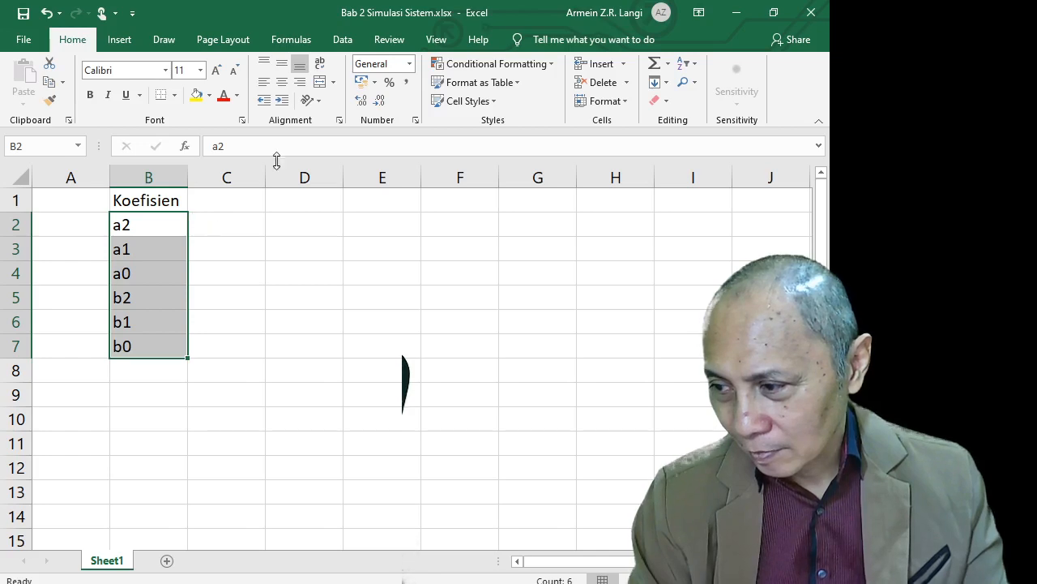
Center the coefficient labels in B2:B7 and enter the header Nilai in C1
click(281, 82)
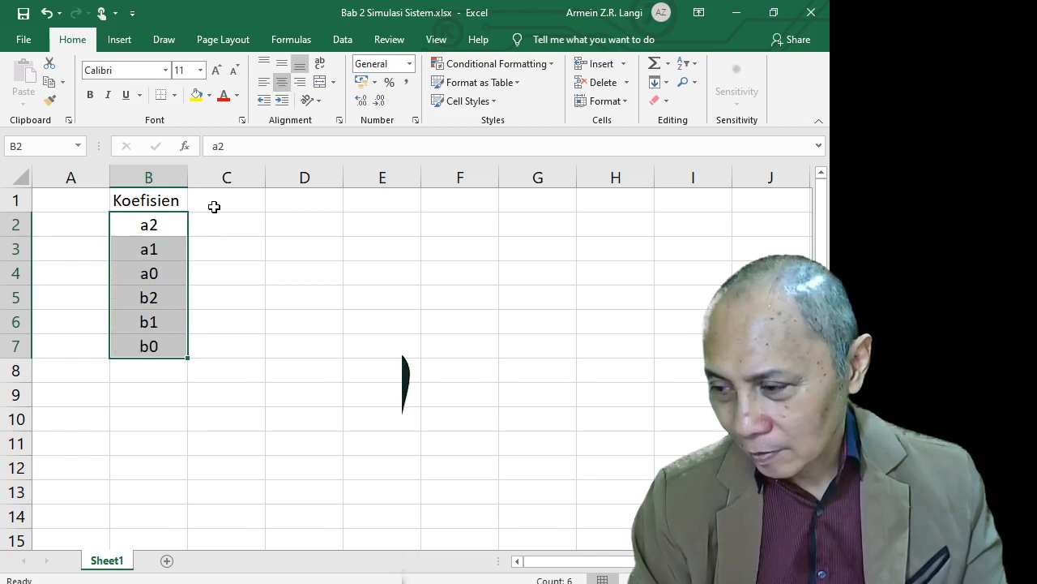
click(214, 204)
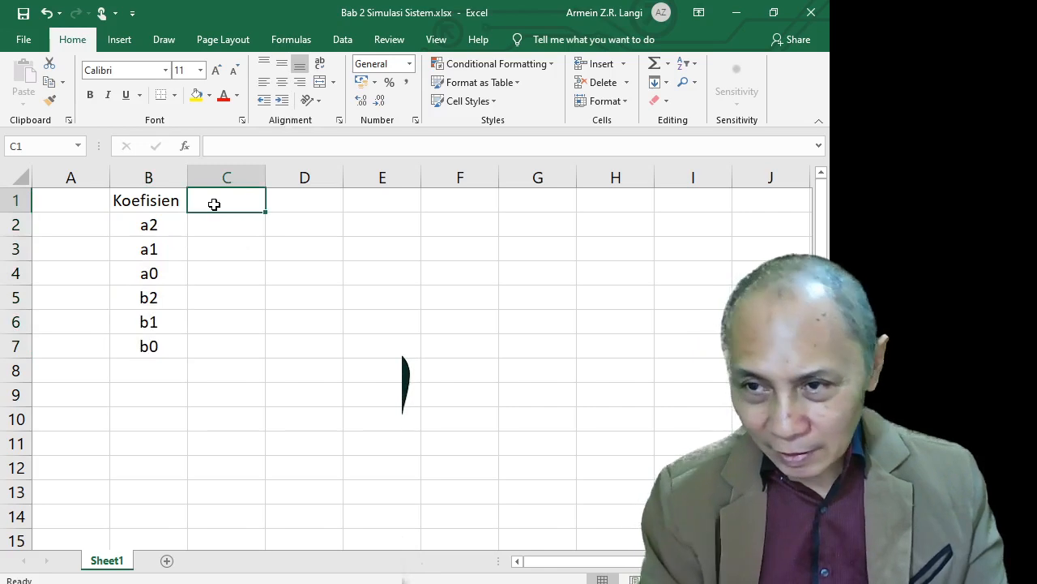
text(Nilai)
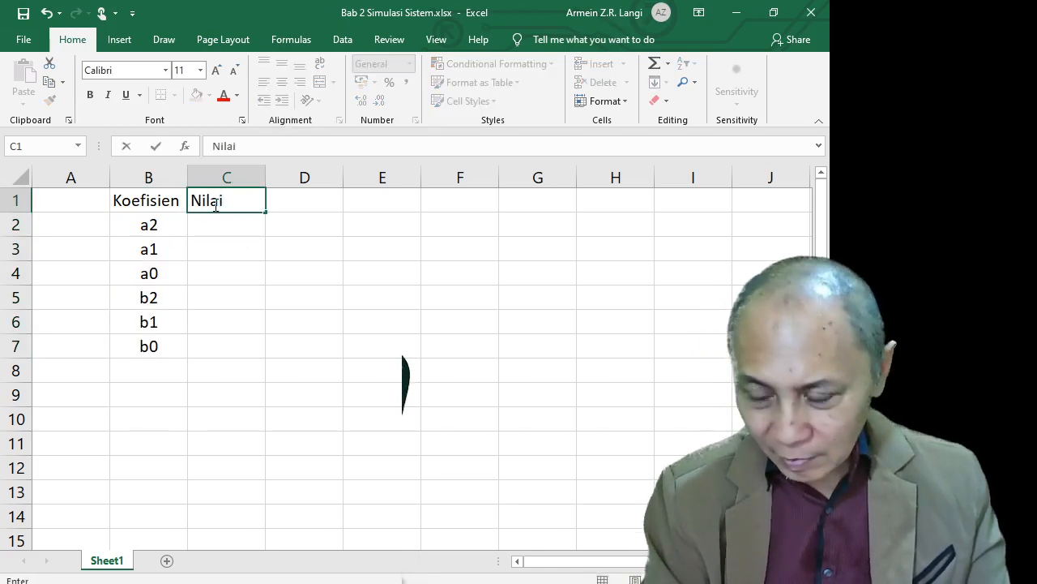
key(Return)
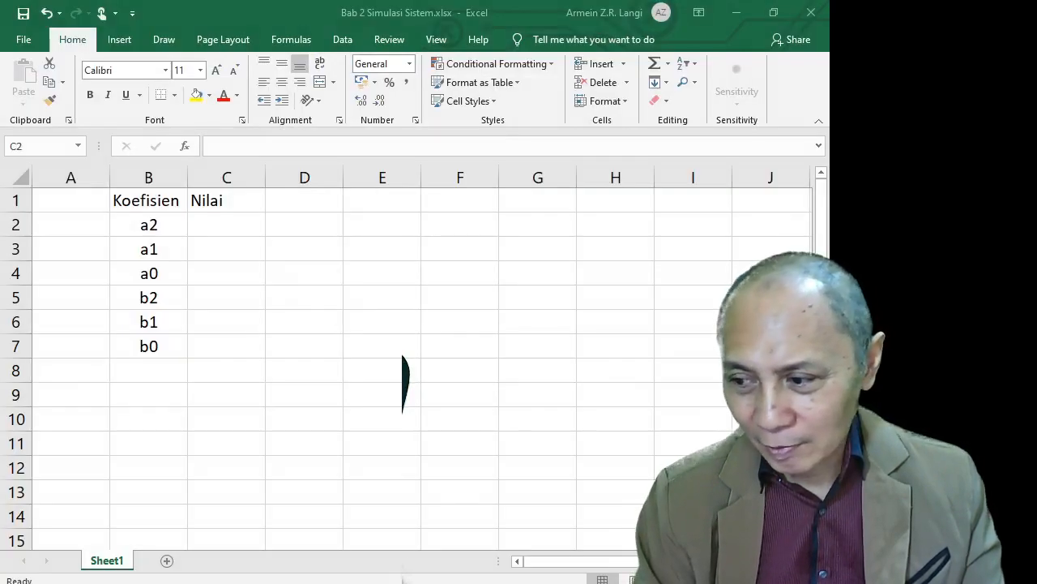
Enter 0,7348 for a2 and -1,2452 for a1, using decimal commas
click(217, 224)
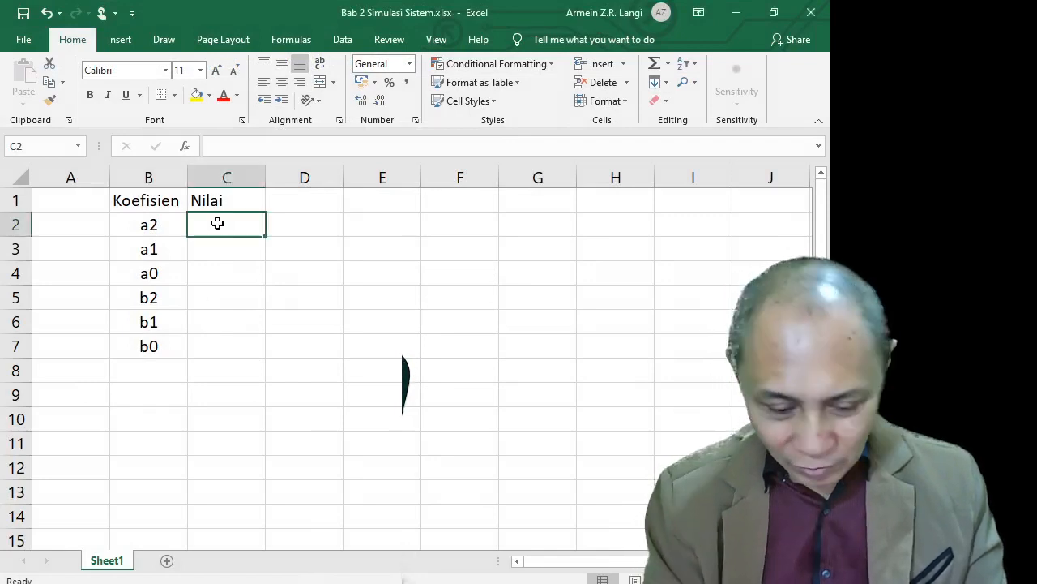
text(0.7)
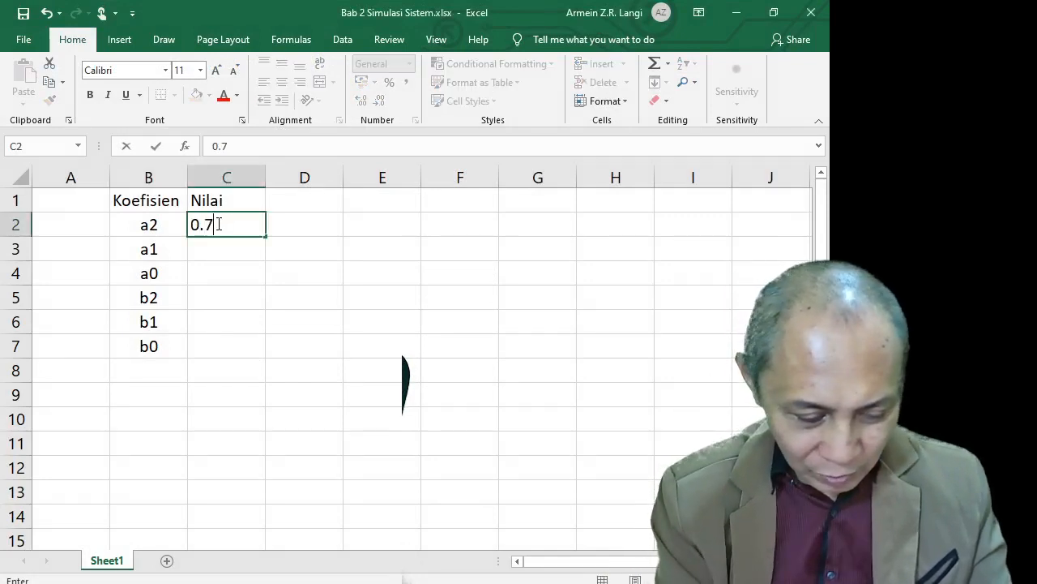
text(34)
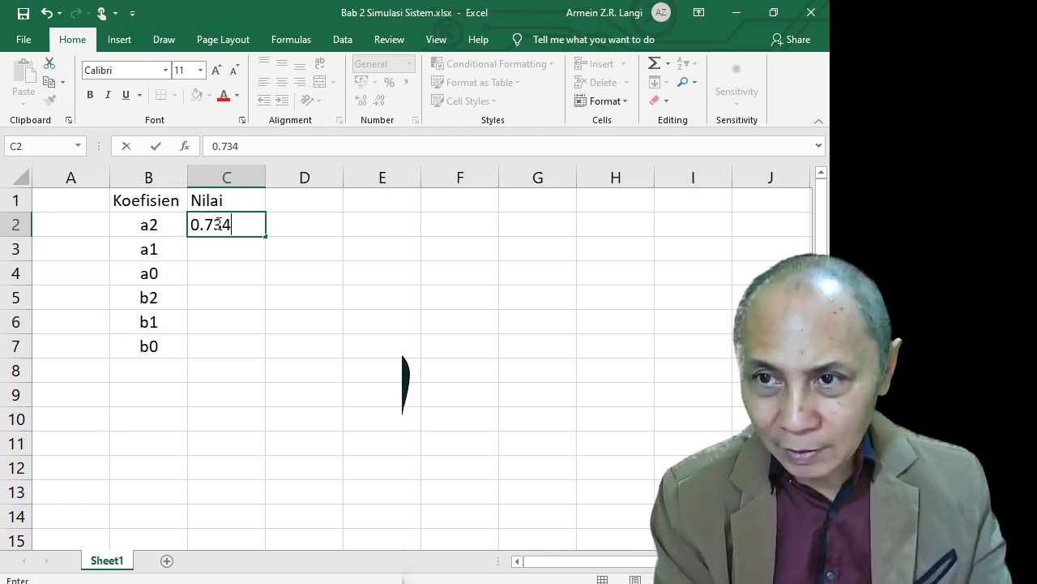
text(8)
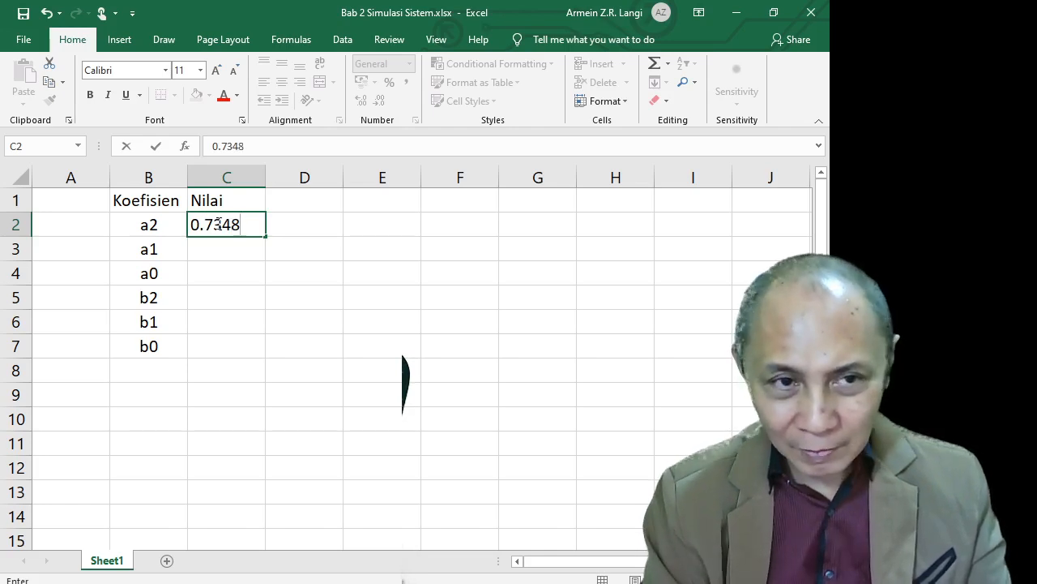
key(Return)
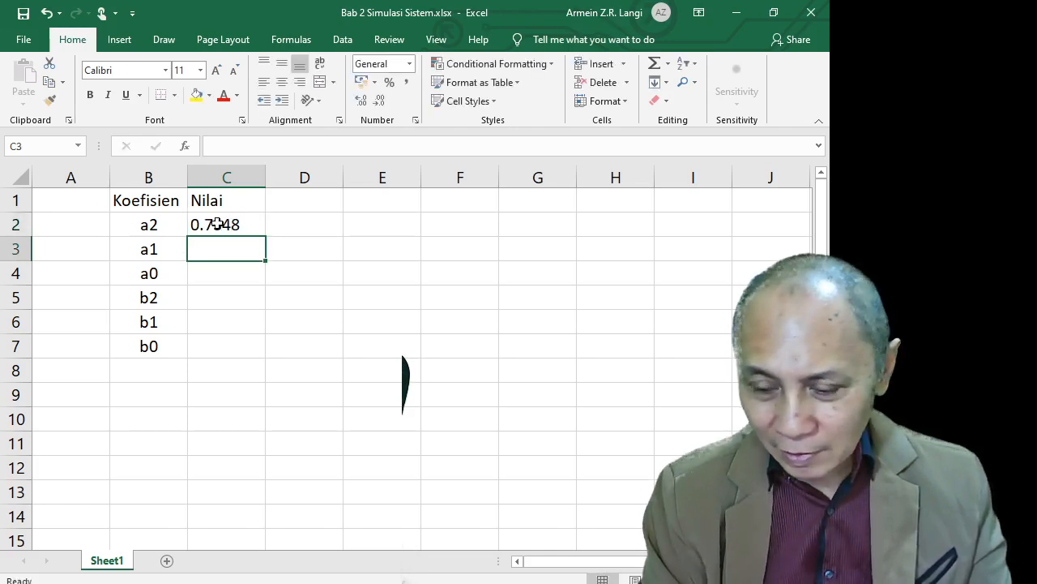
text(1)
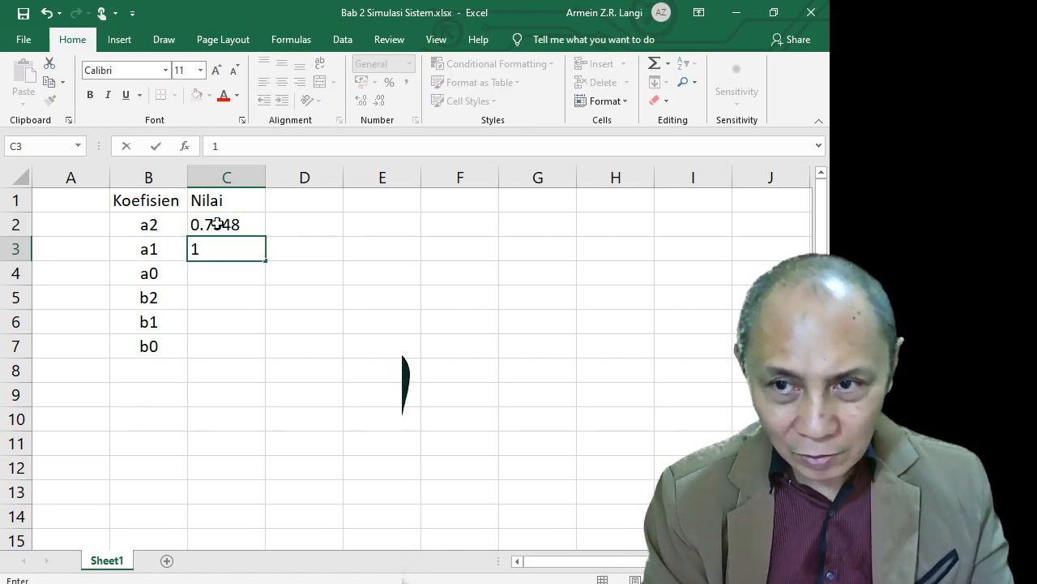
text(.2)
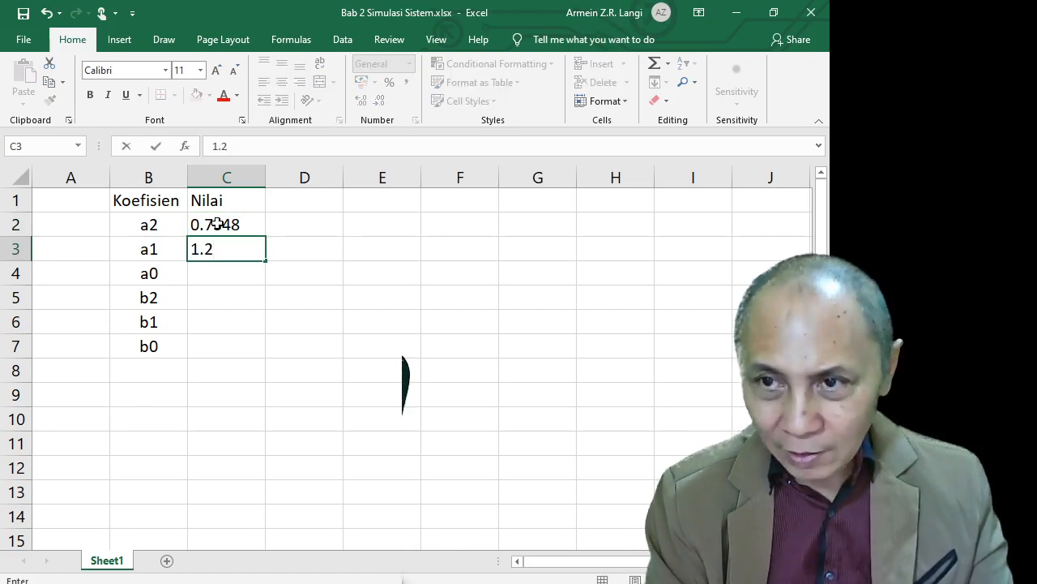
key(BackSpace)
key(BackSpace)
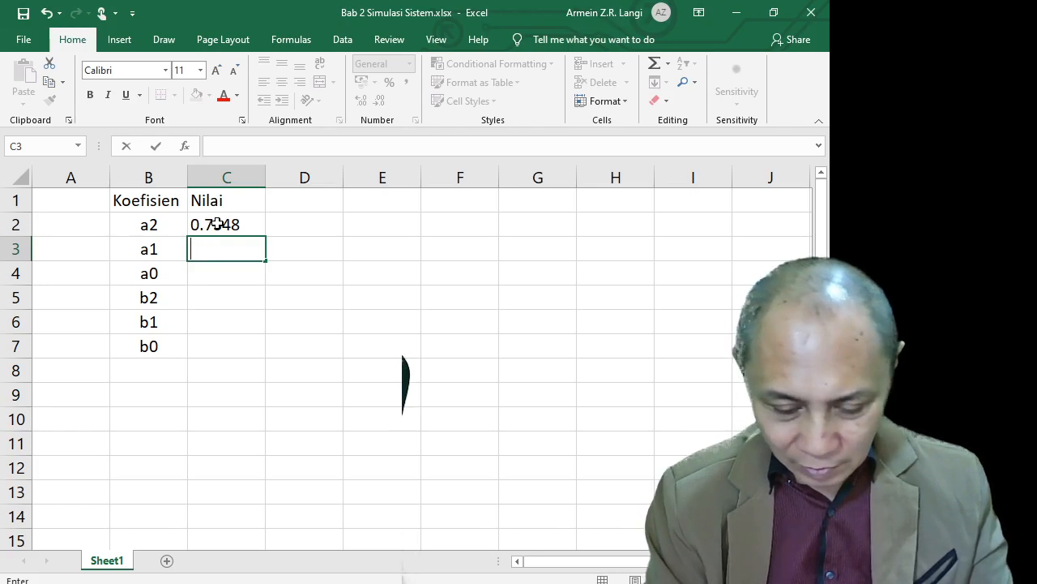
text(-1,2)
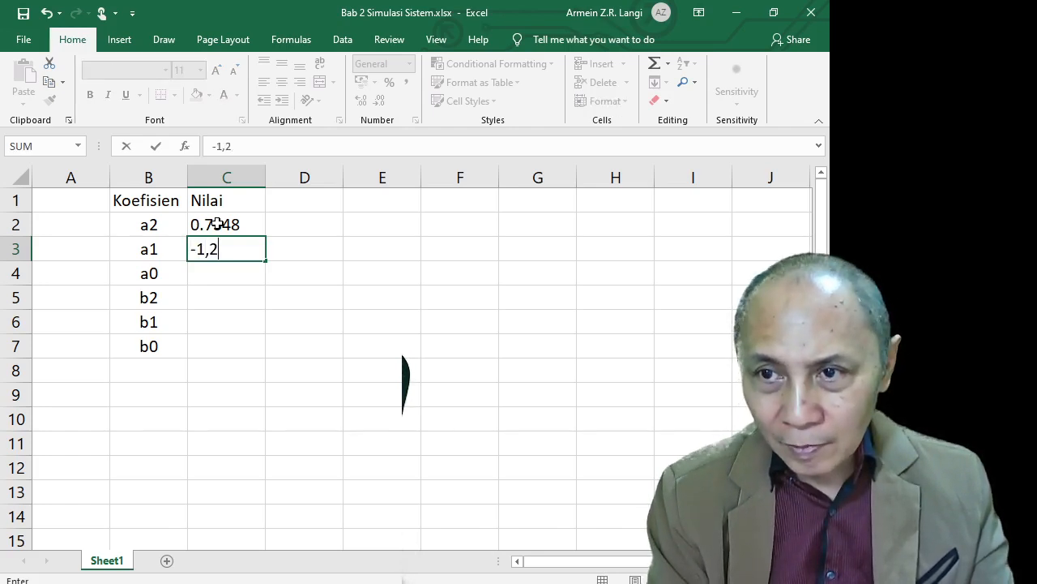
text(452)
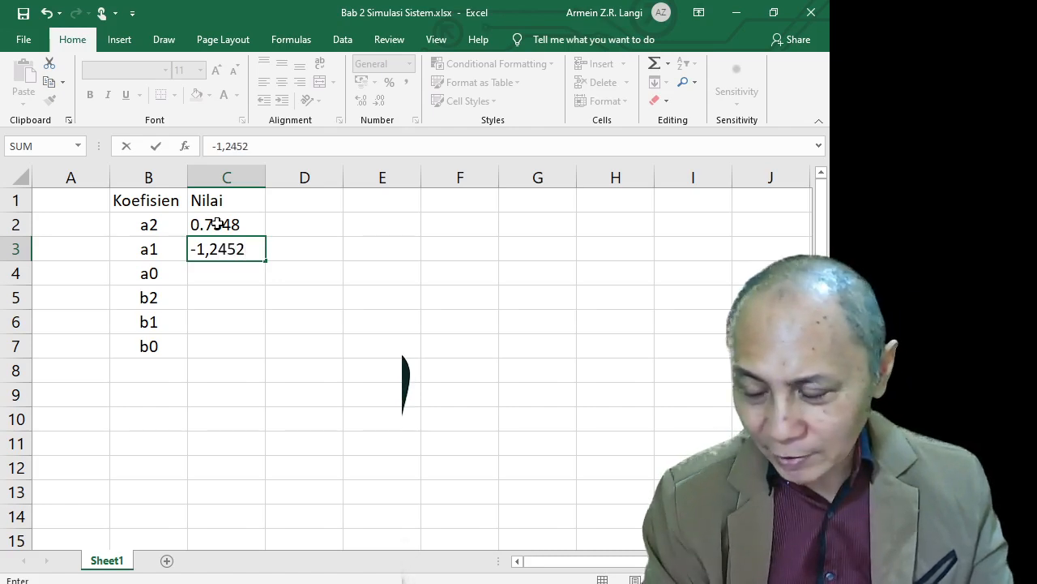
key(Return)
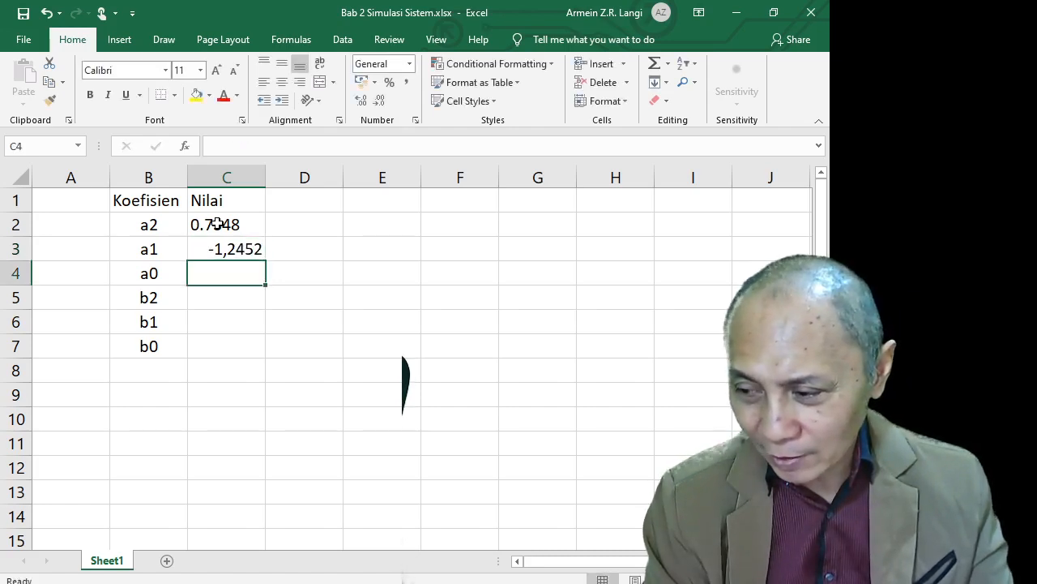
key(Up)
key(Up)
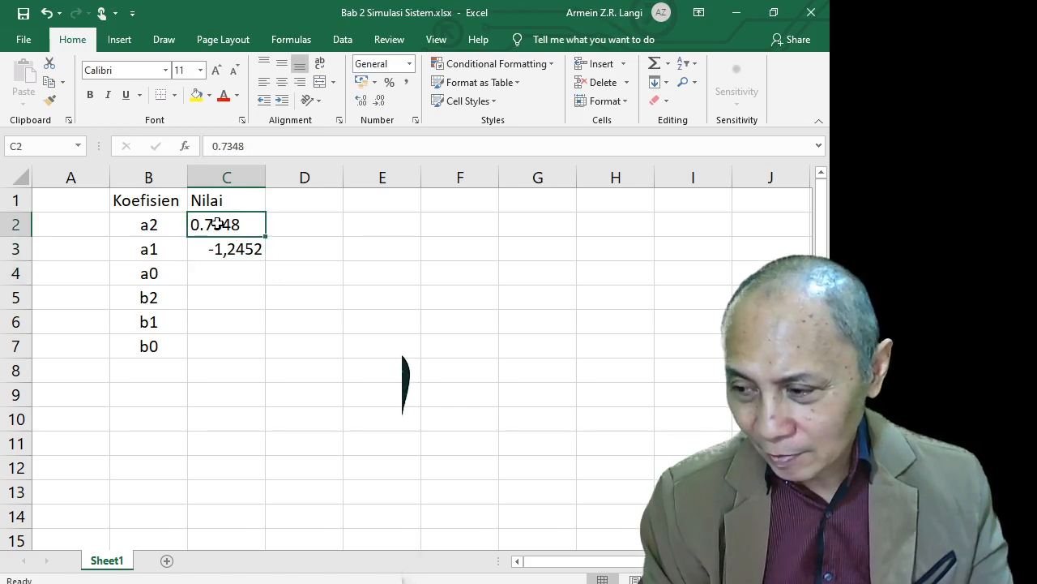
click(223, 148)
key(BackSpace)
text(,)
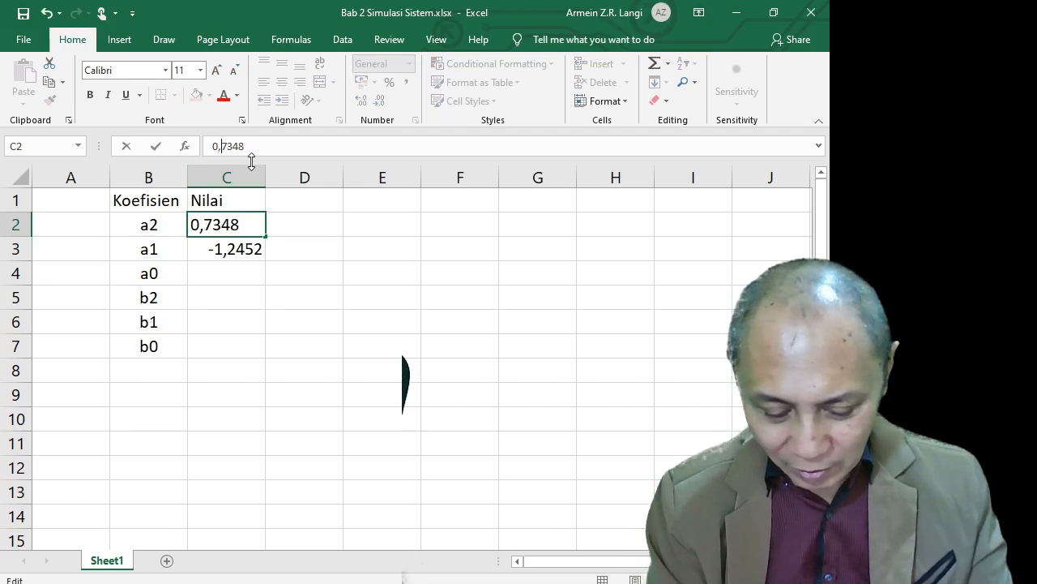
key(Return)
key(Return)
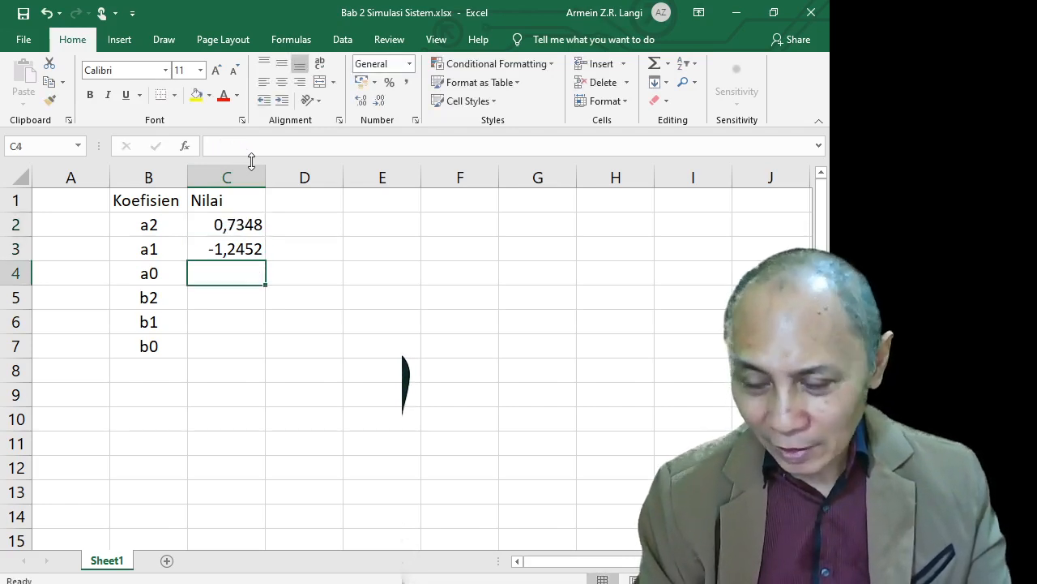
Enter 1 for a0 and a b2 value, fixing its decimal separator to a comma
text(1)
key(Return)
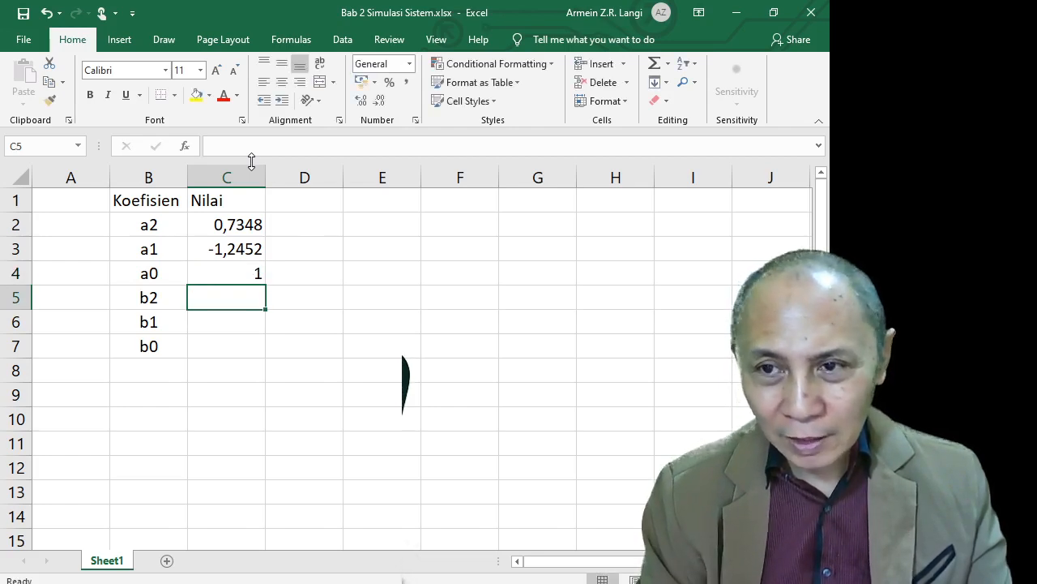
text(1.)
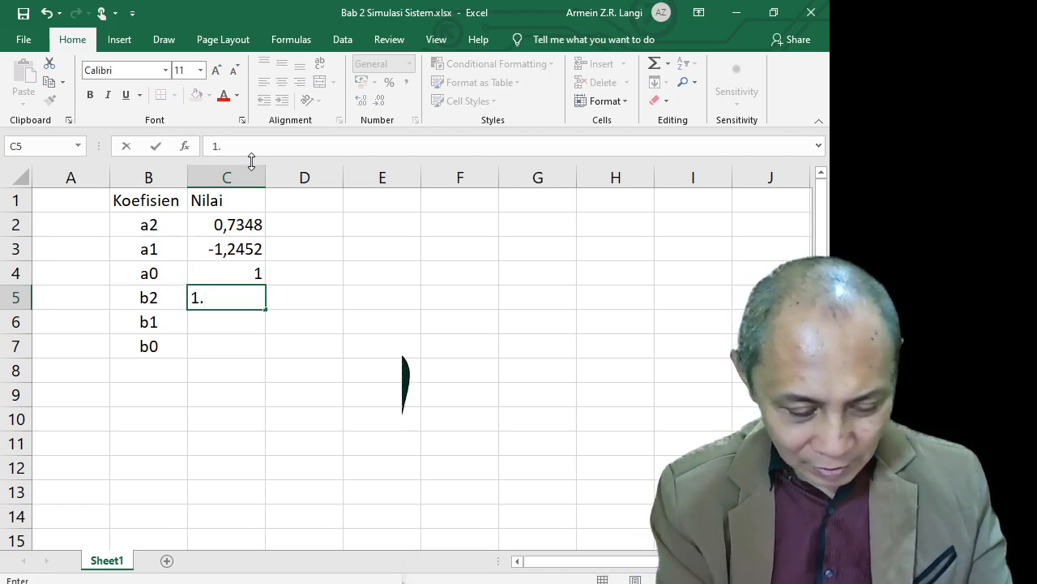
text(3567)
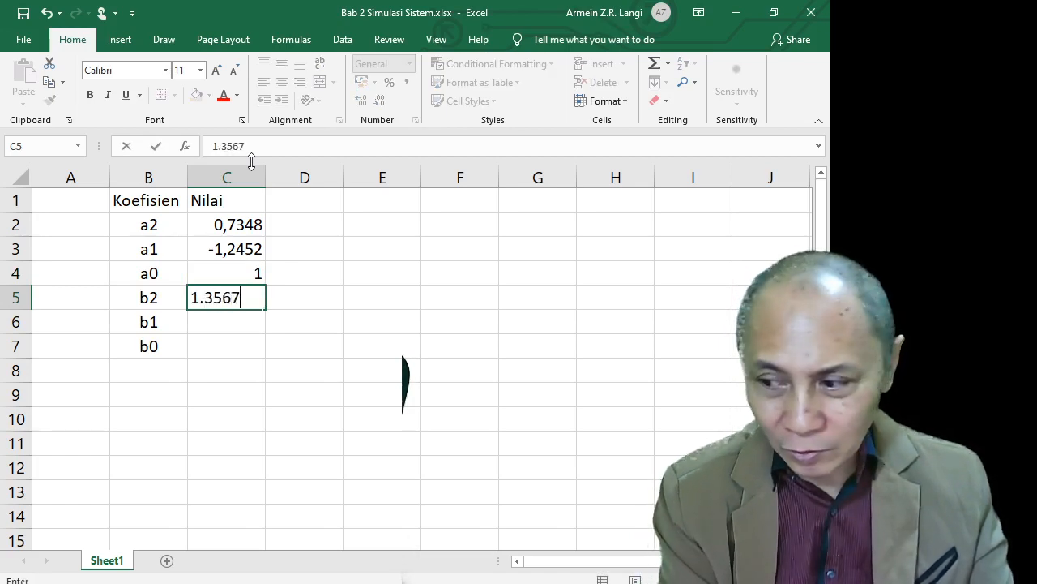
key(Return)
key(Up)
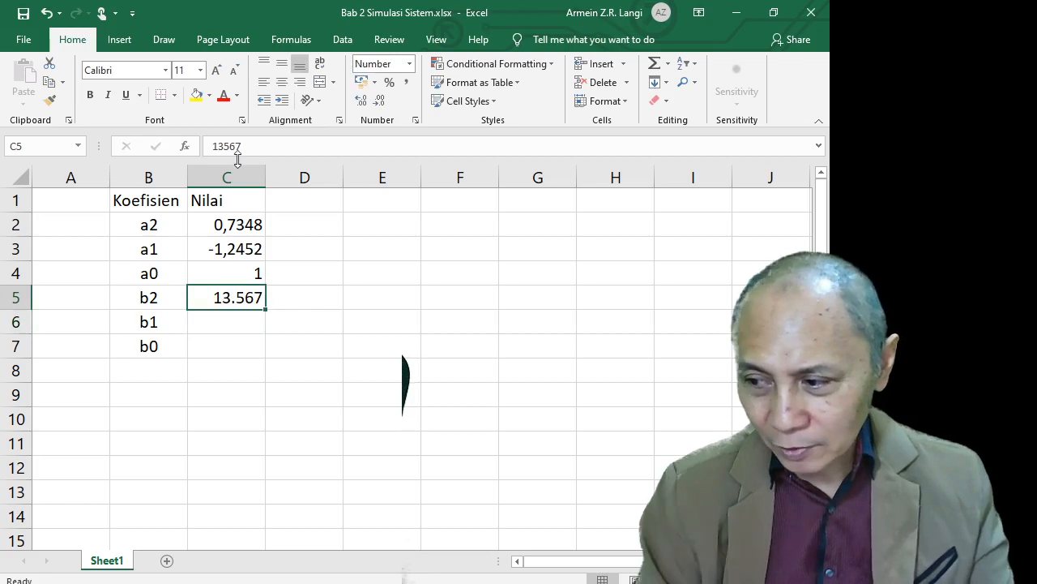
click(219, 146)
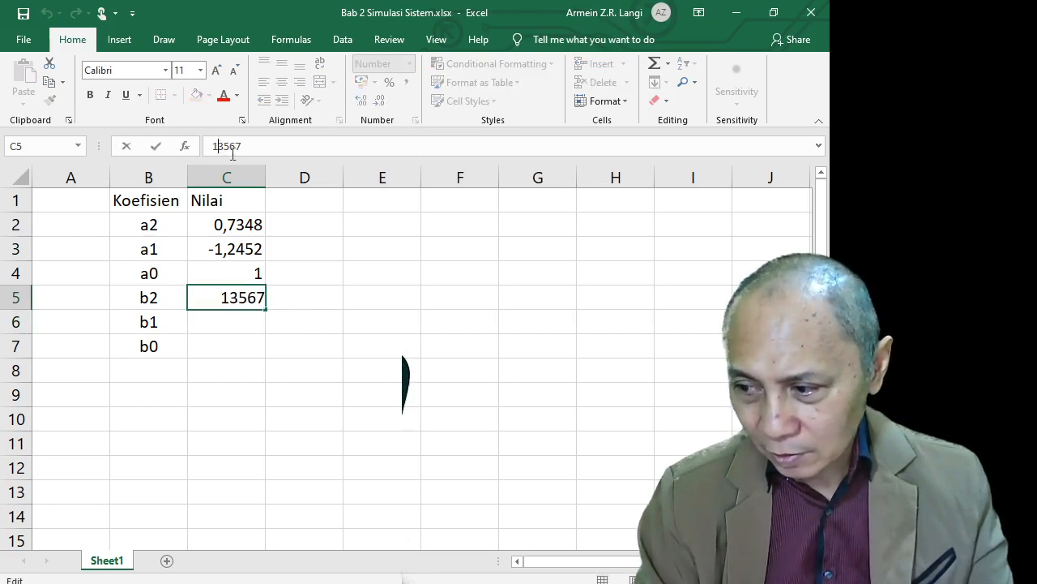
text(,)
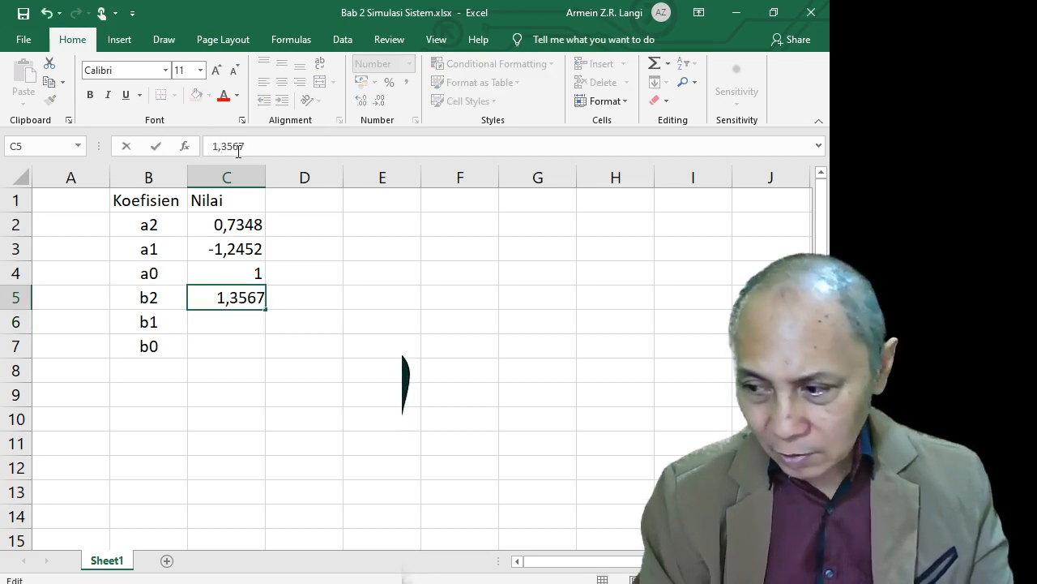
key(Return)
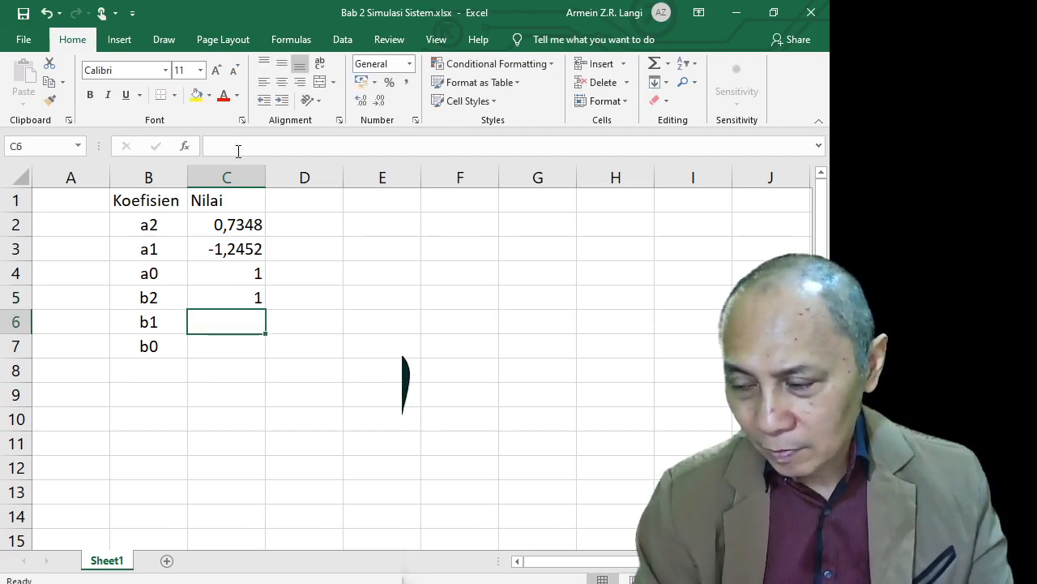
Apply Number format to C2:C7 and copy the values in C4:C5
drag(231, 227, 230, 342)
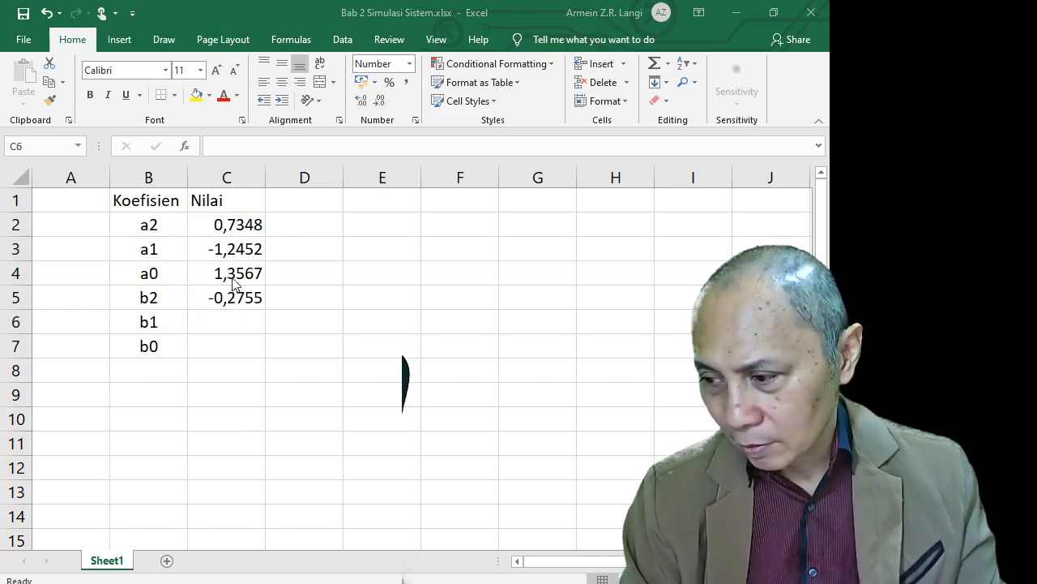
drag(237, 279, 239, 297)
key(ctrl+c)
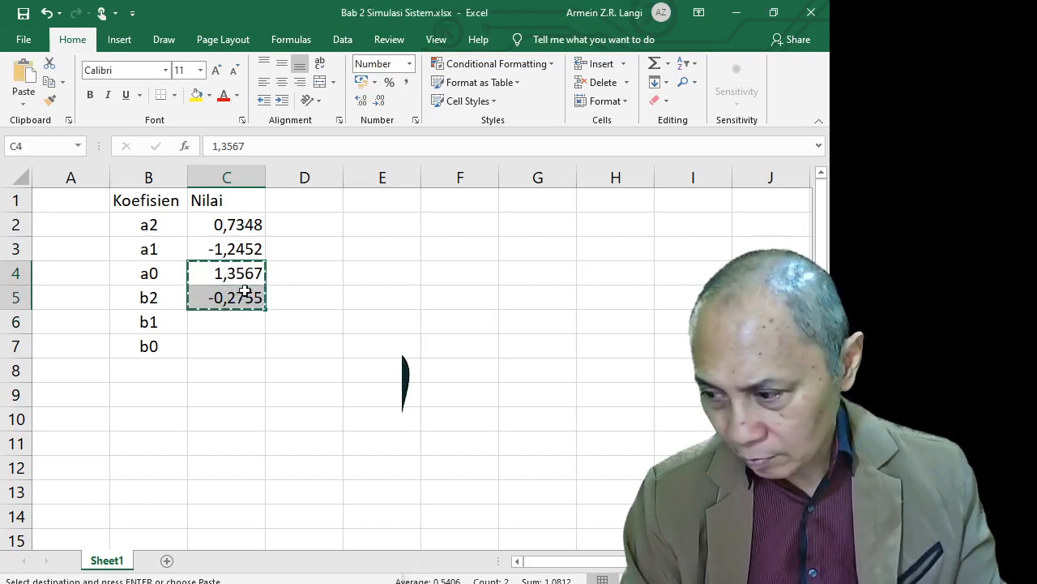
click(235, 274)
Enter 1 for a0, 1,3567 for b2 and -0,2755 for b1
text(1)
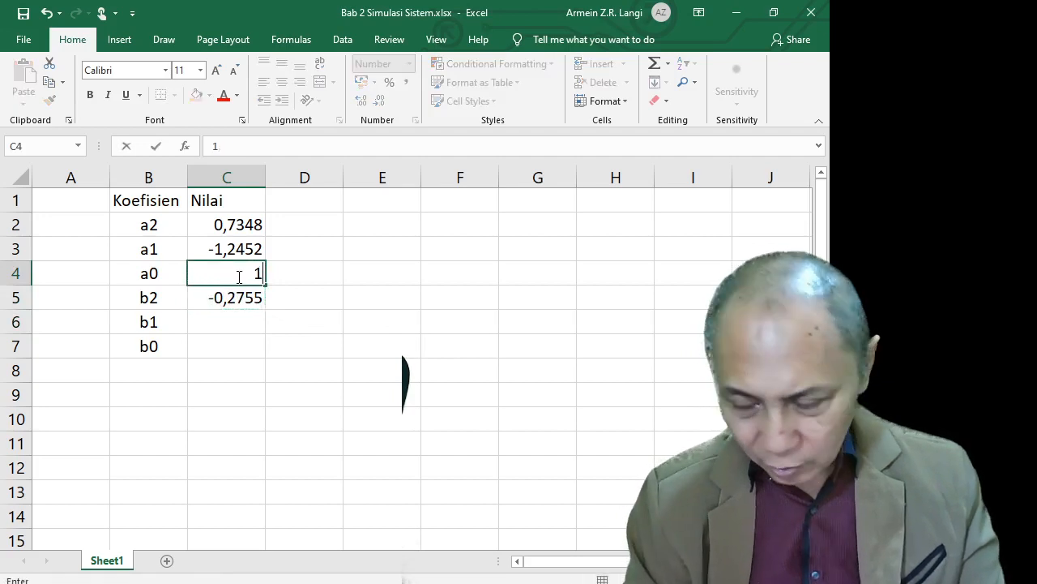
key(Return)
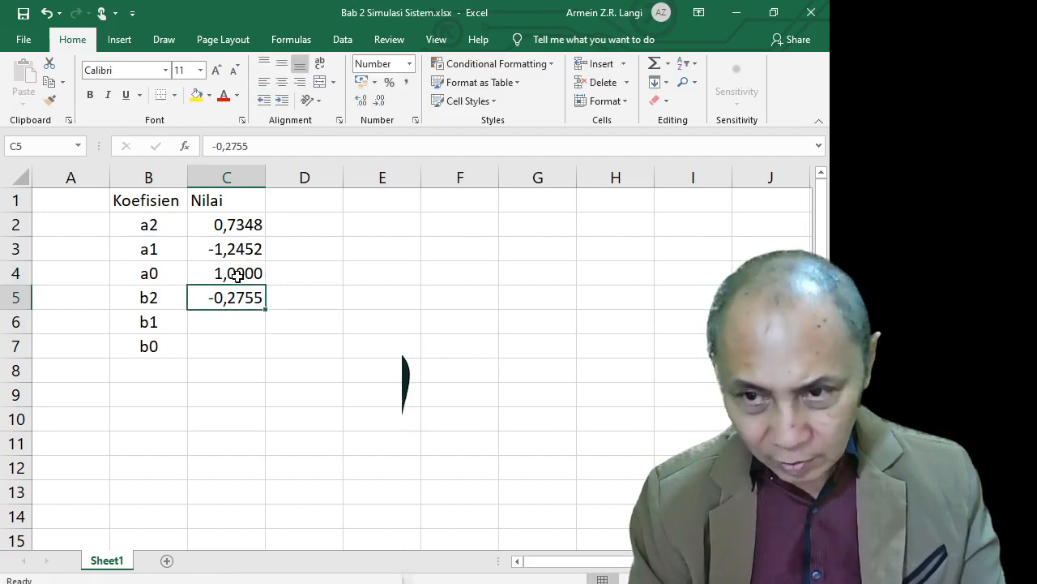
text(1,)
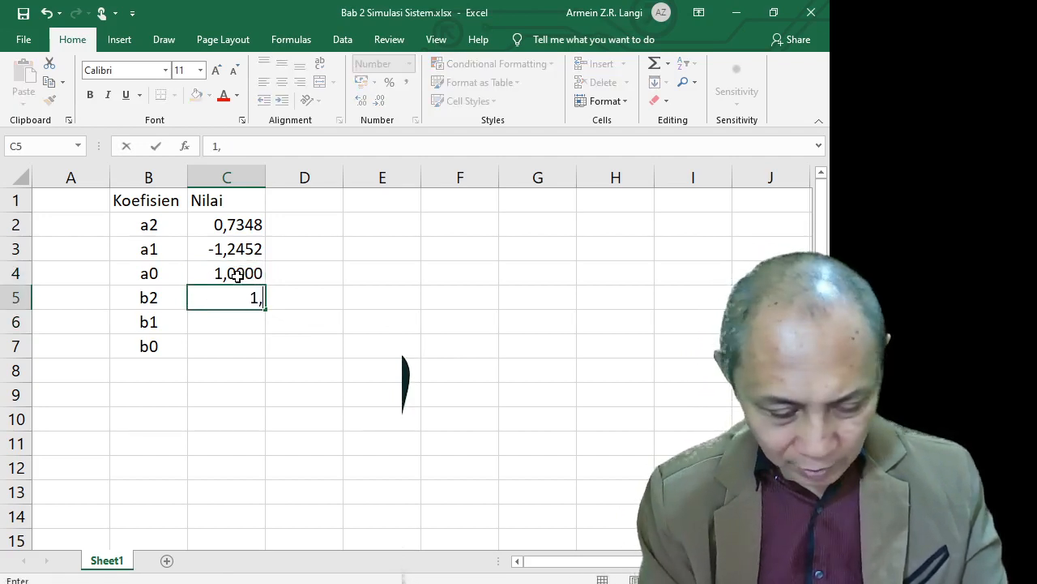
text(3567)
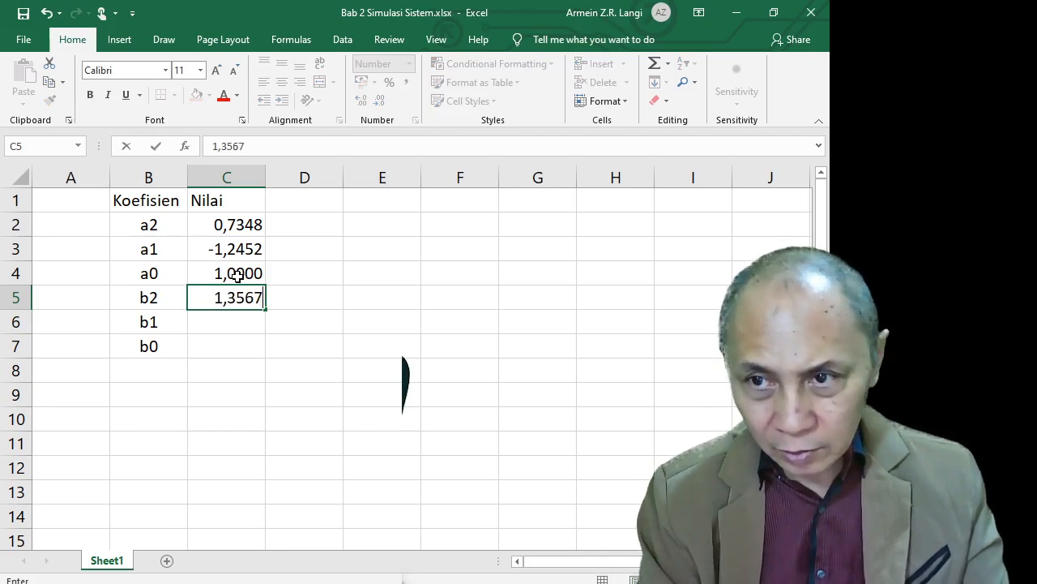
key(Return)
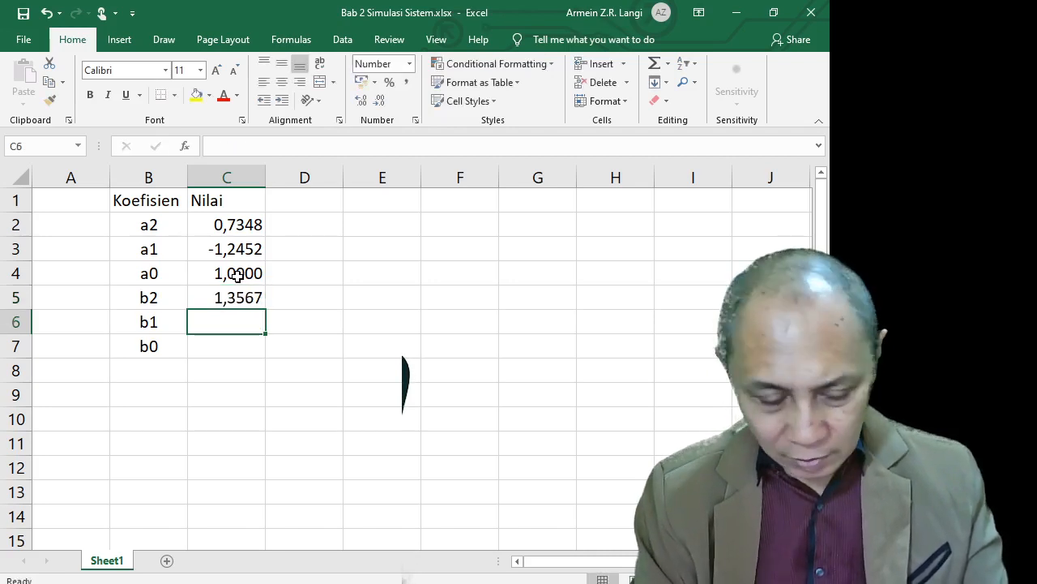
text(-)
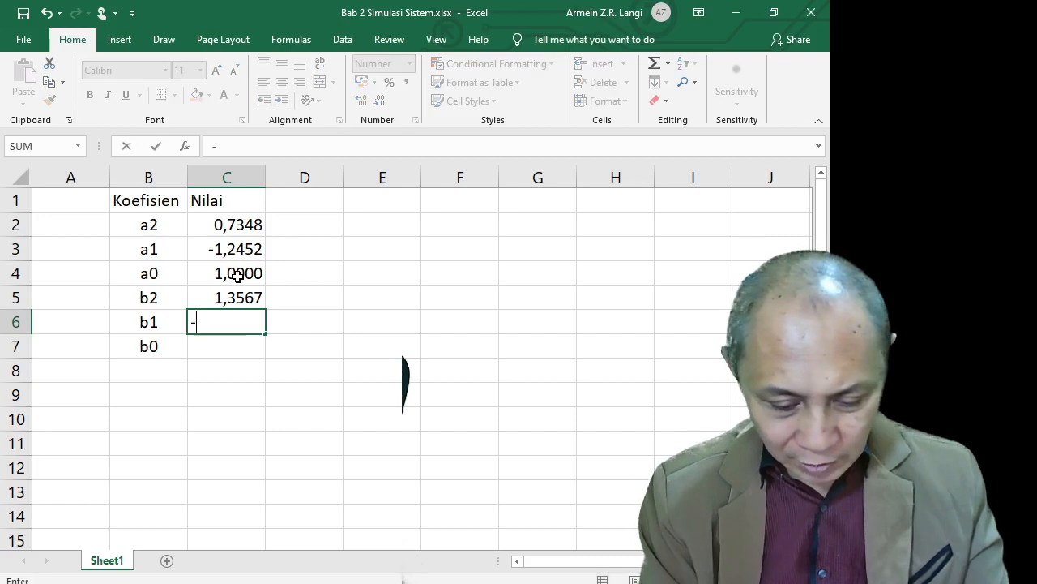
text(0,)
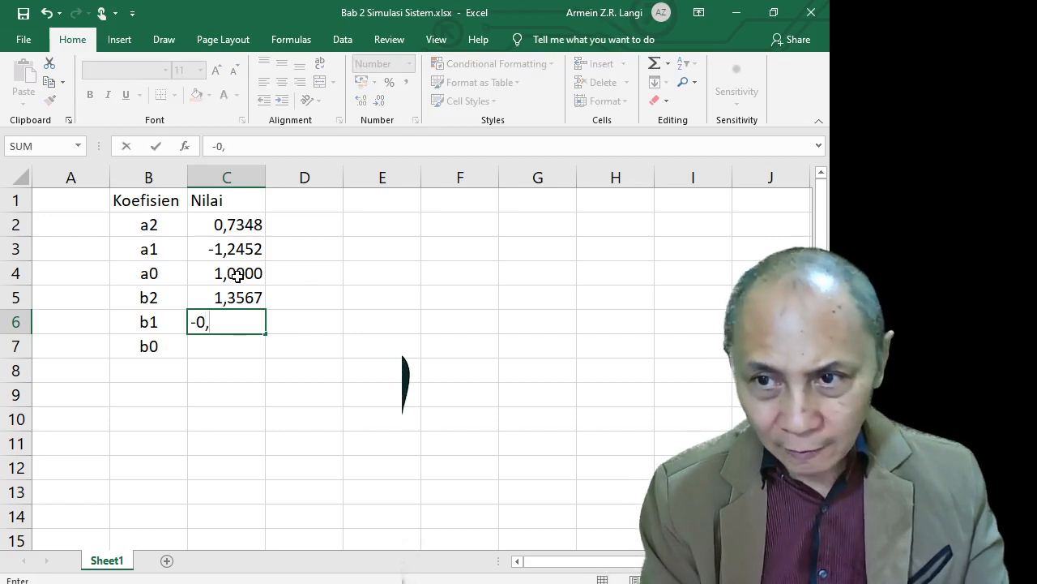
text(2755)
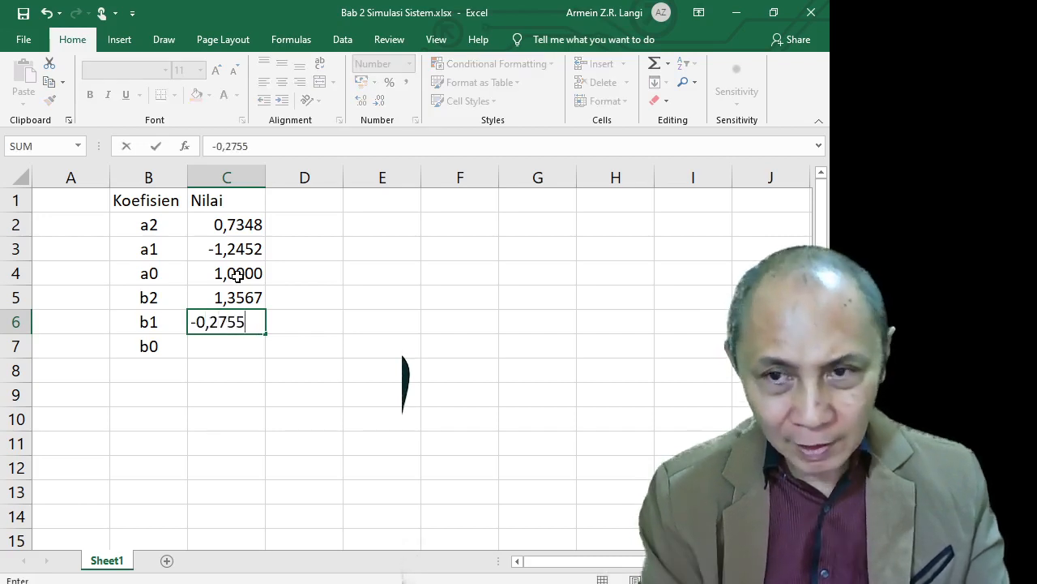
key(Return)
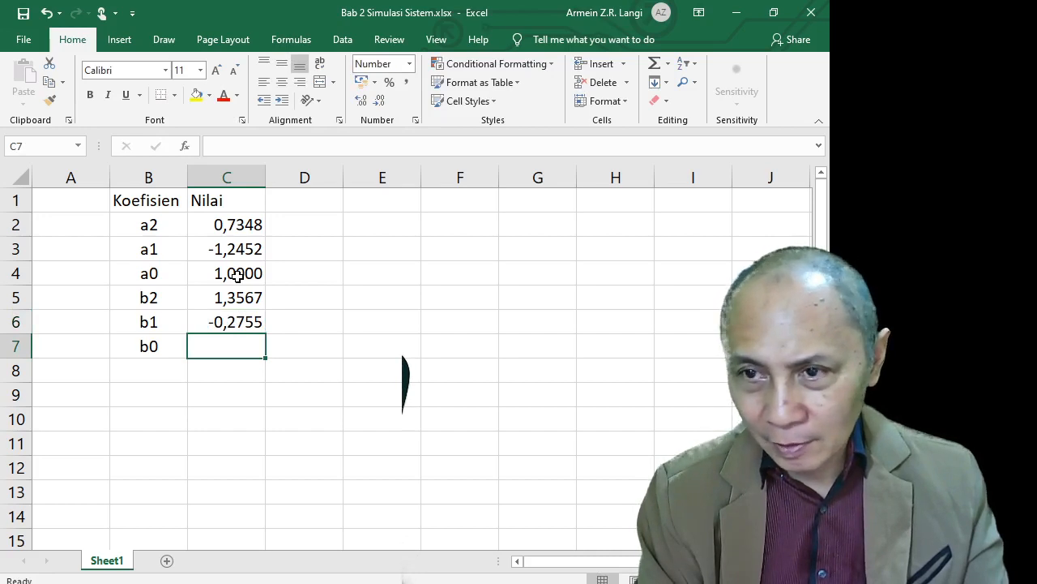
Enter 1,3567 for b0 in C7, correcting the decimal point to a comma
text(1)
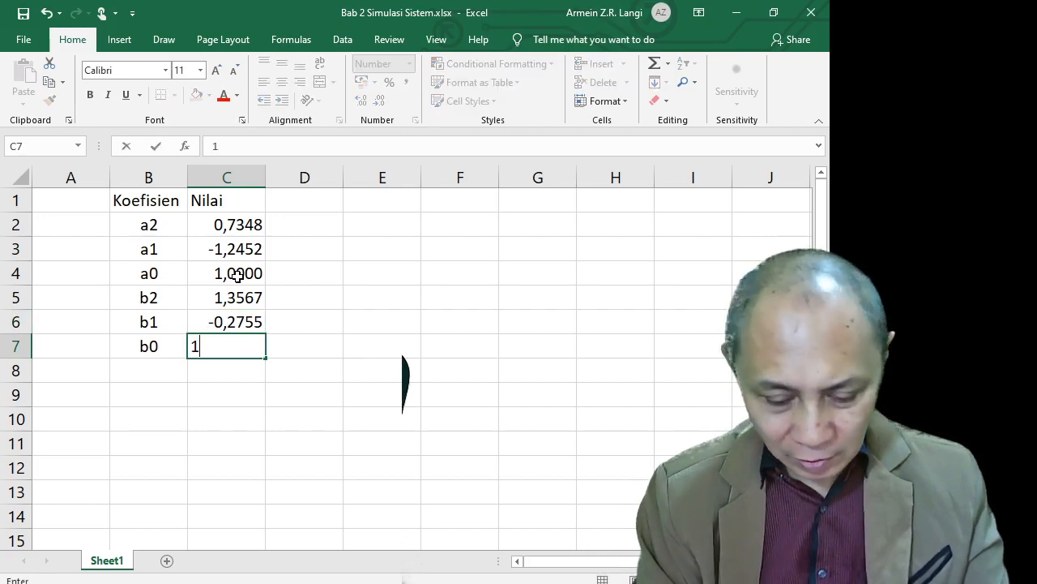
text(.3)
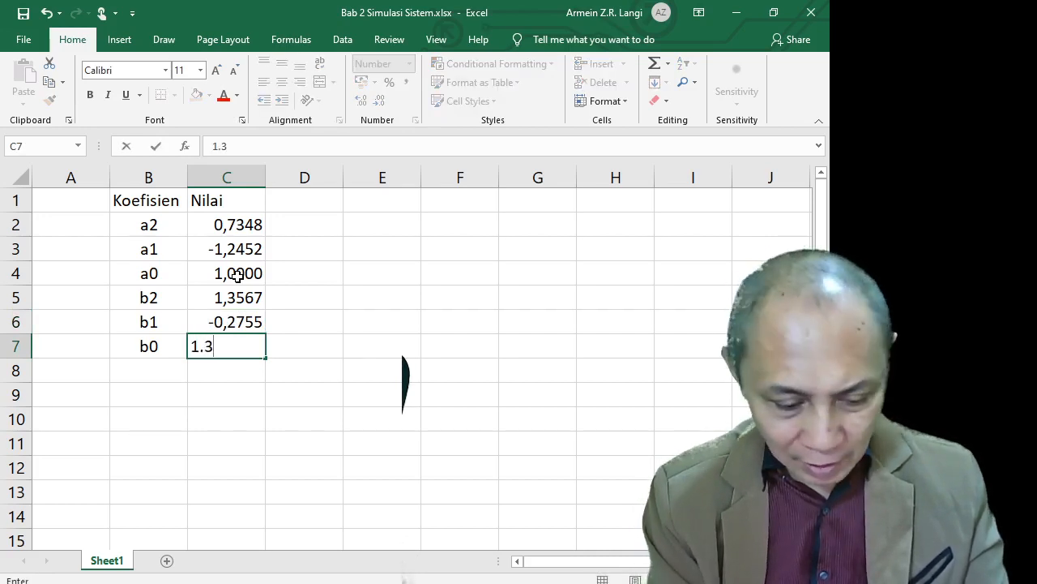
text(567)
key(Return)
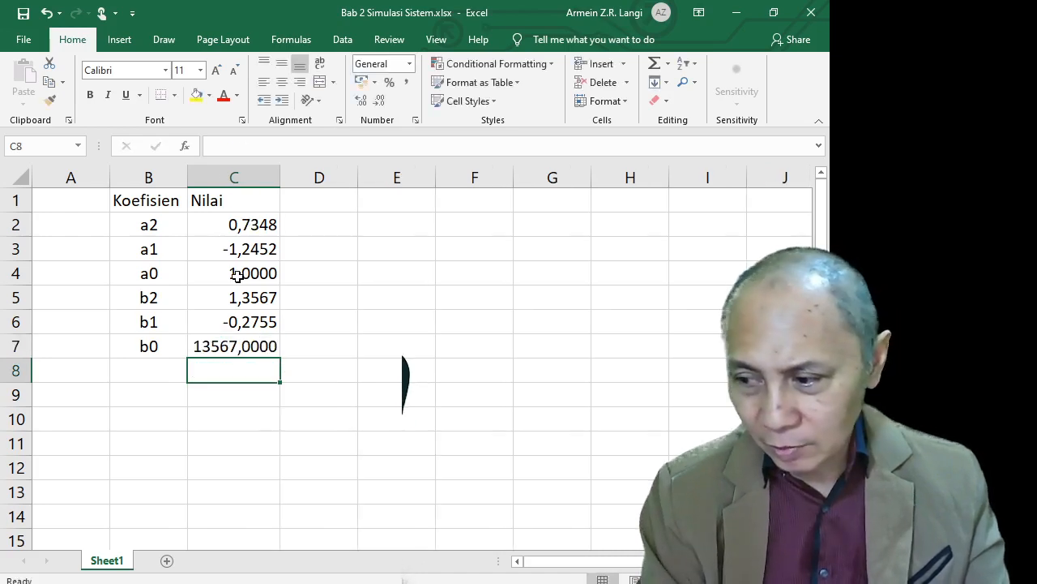
key(Up)
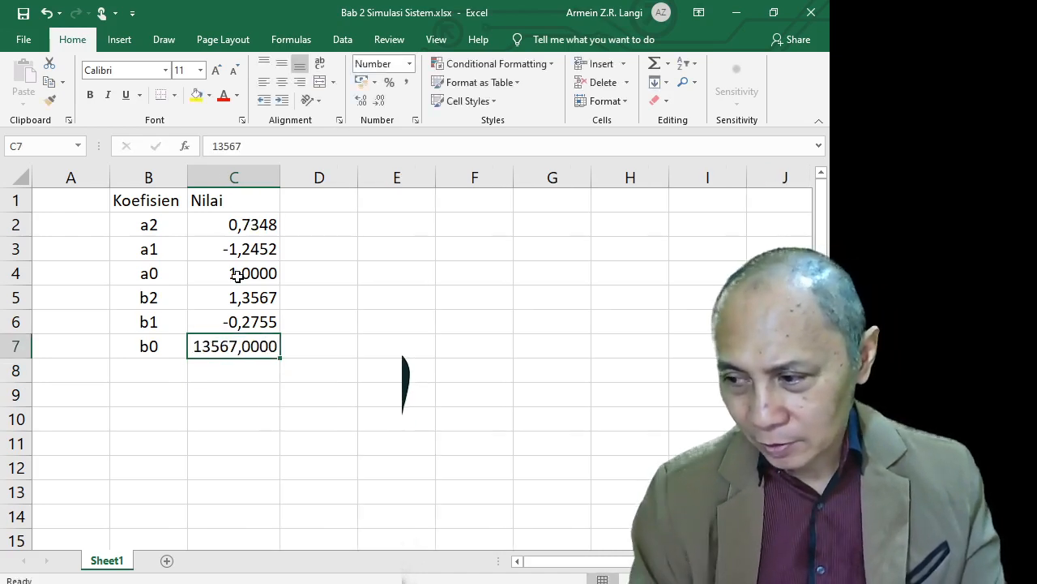
click(218, 147)
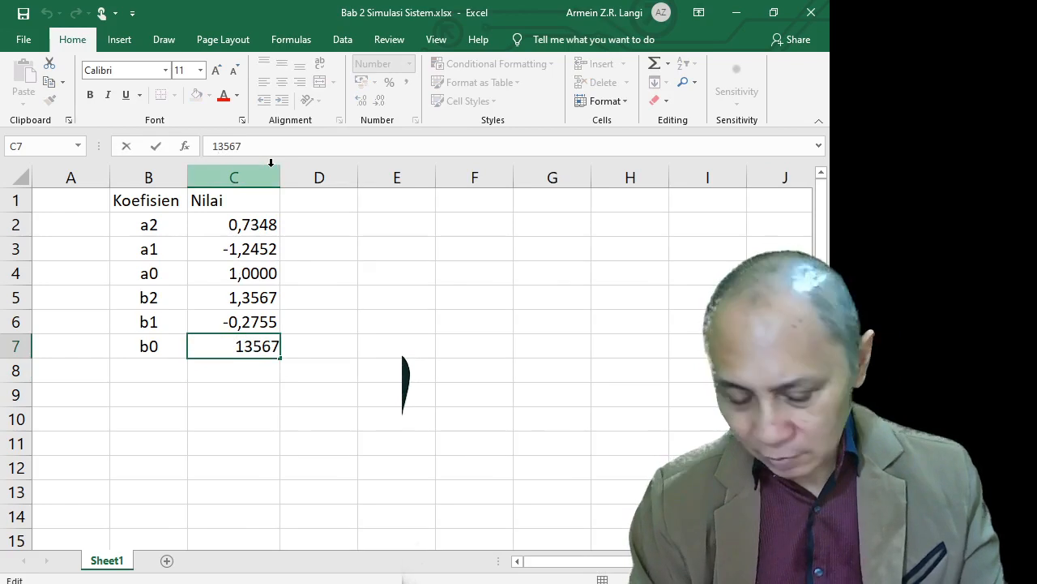
text(,)
key(Return)
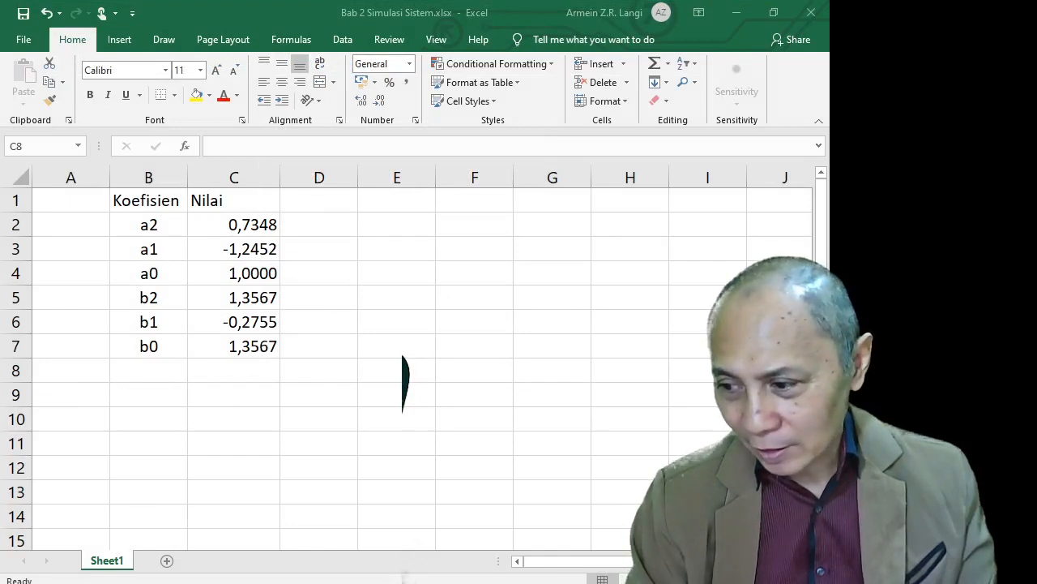
Add the label Frekuensi in A9 with the value 1,5 in B9
click(85, 370)
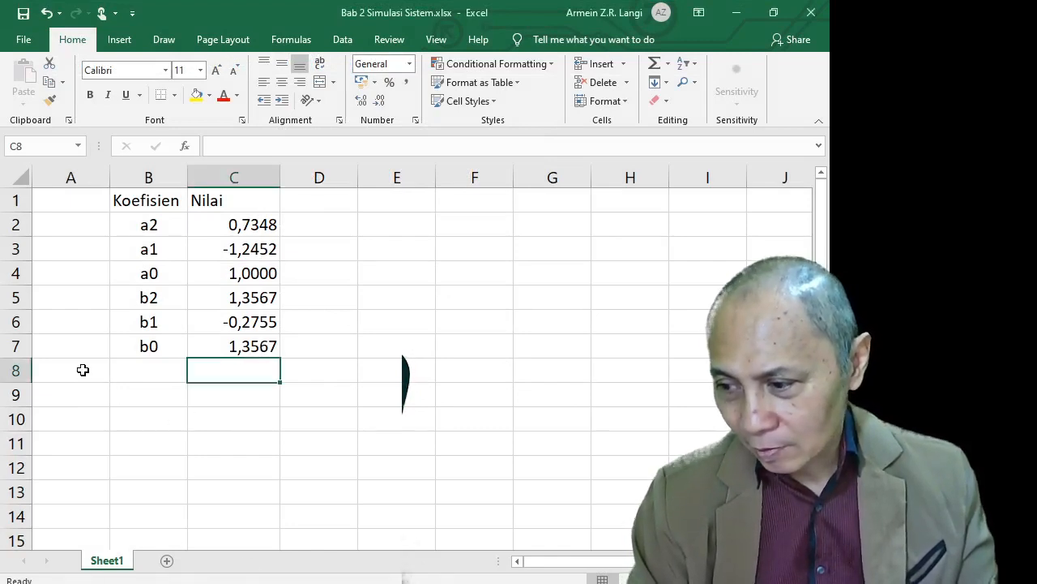
click(78, 384)
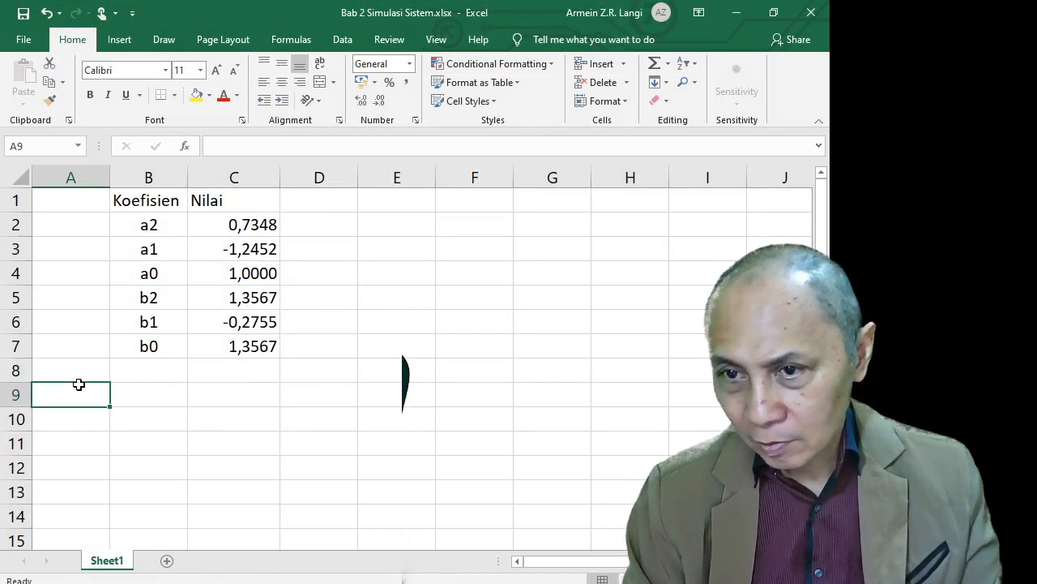
text(Fr)
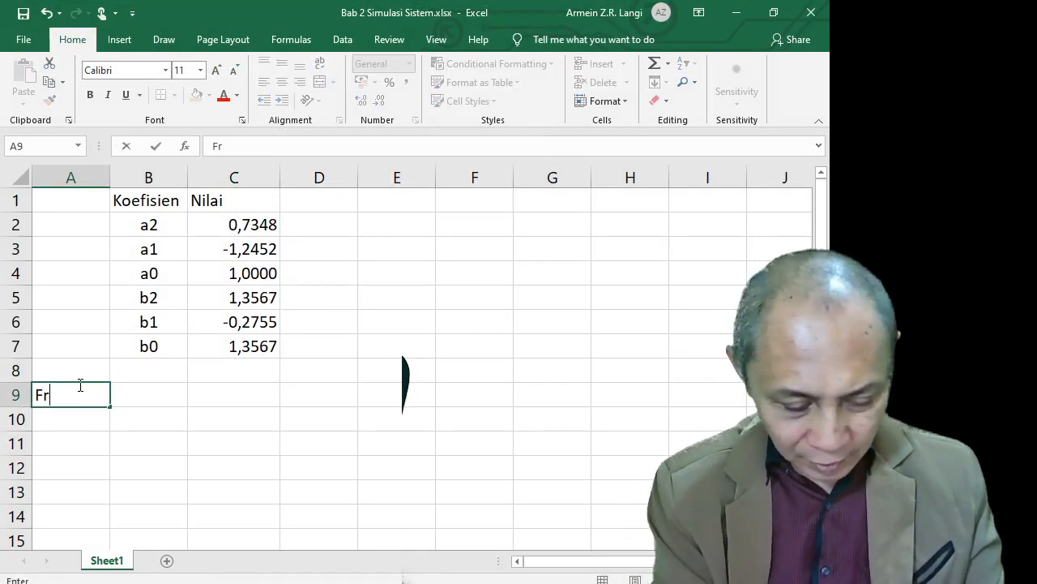
text(ekuensi)
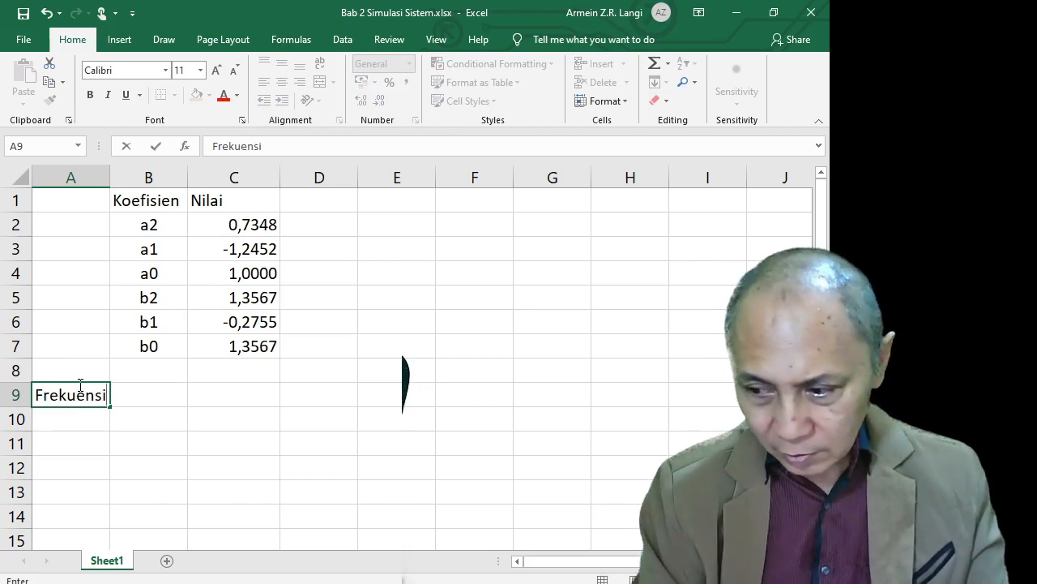
key(Return)
key(Up)
key(Right)
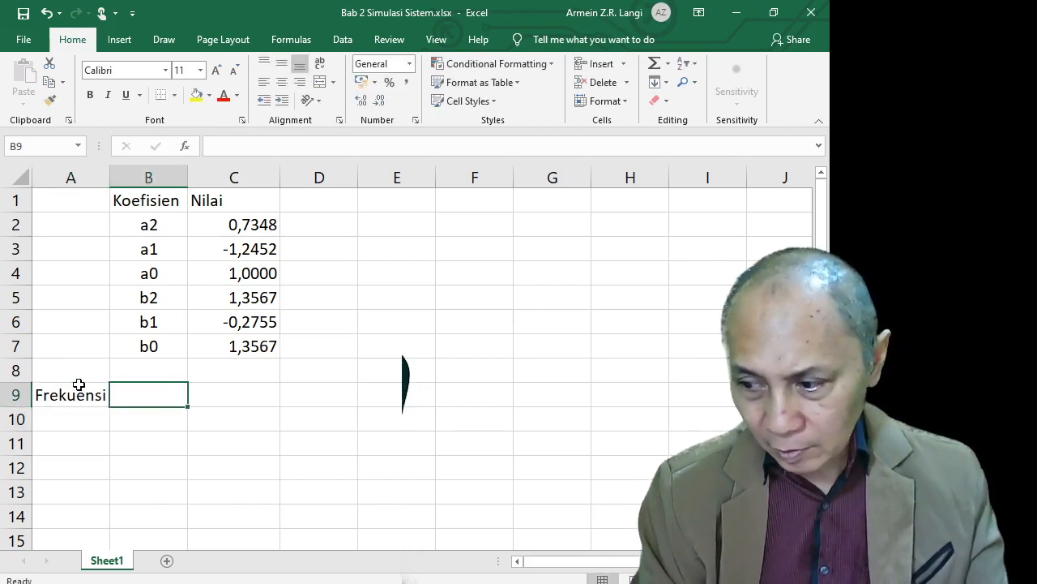
text(1.)
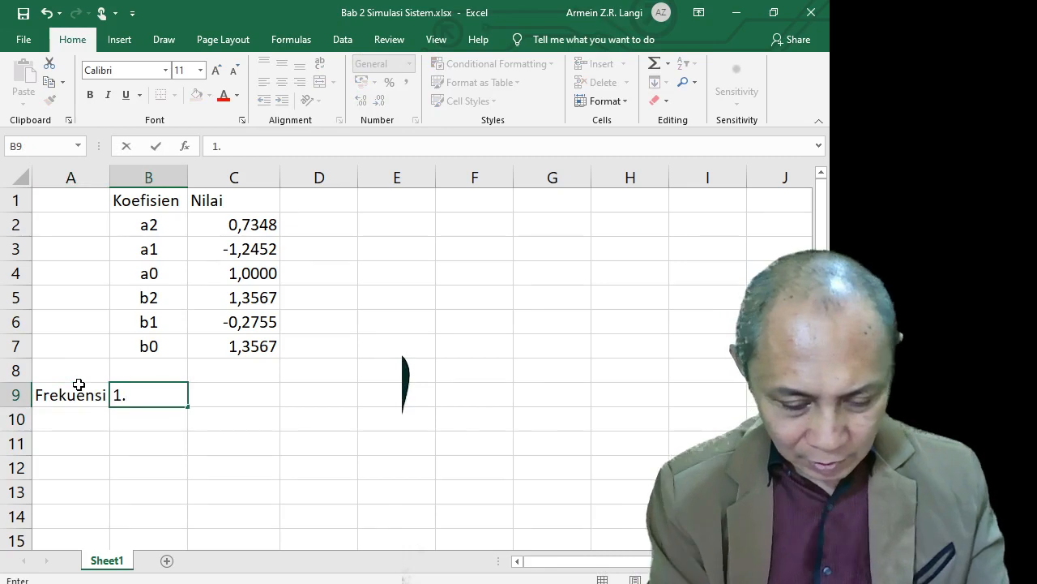
key(BackSpace)
text(,5)
key(Return)
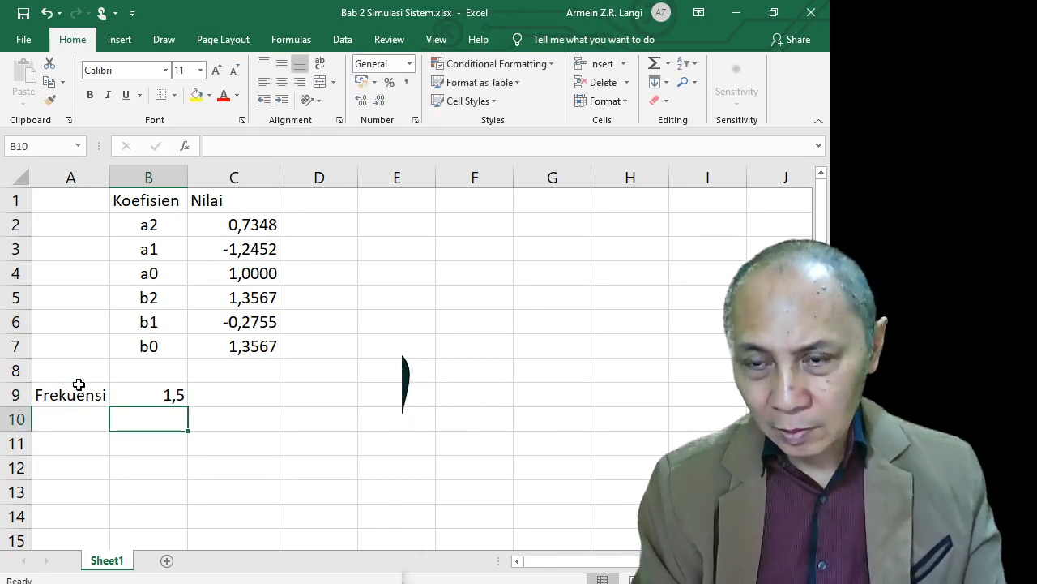
Enter the header n in cell A10
key(Left)
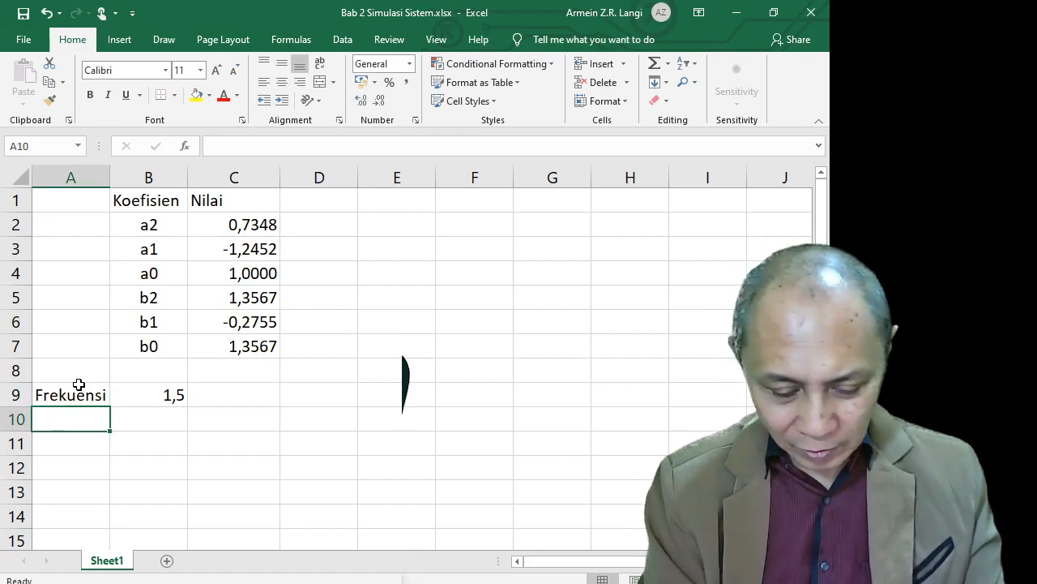
text(n)
key(Return)
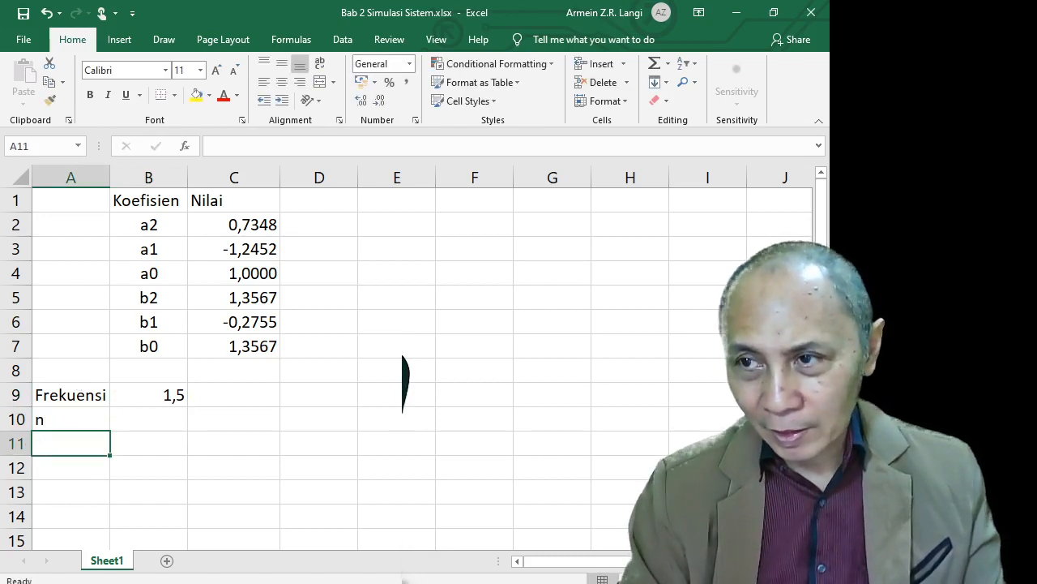
key(alt+Tab)
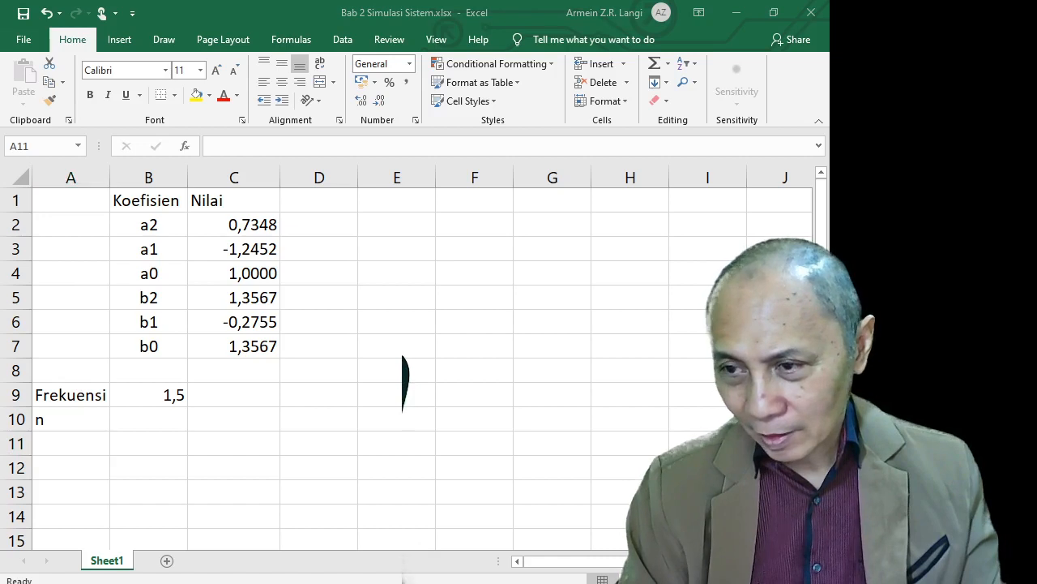
Type the starting n values -2, -1, 0, 1 and 2 into A11:A15
click(72, 443)
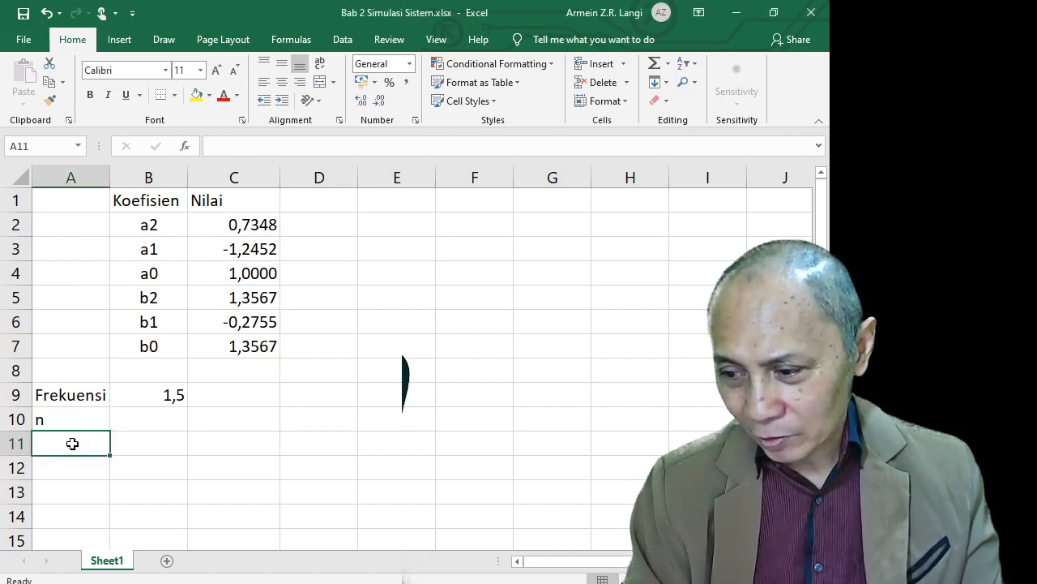
text(-2)
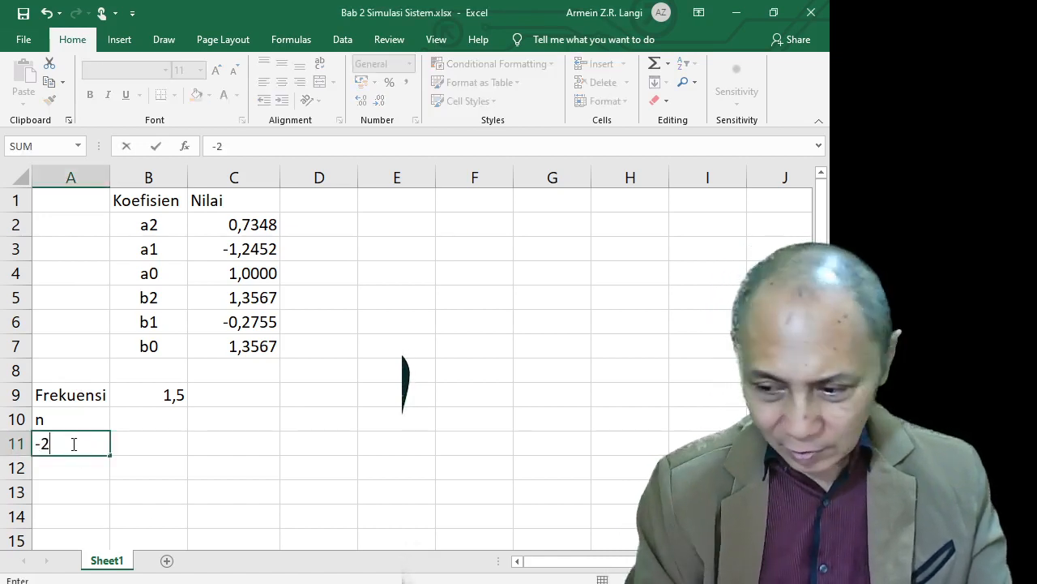
key(Return)
text(-1)
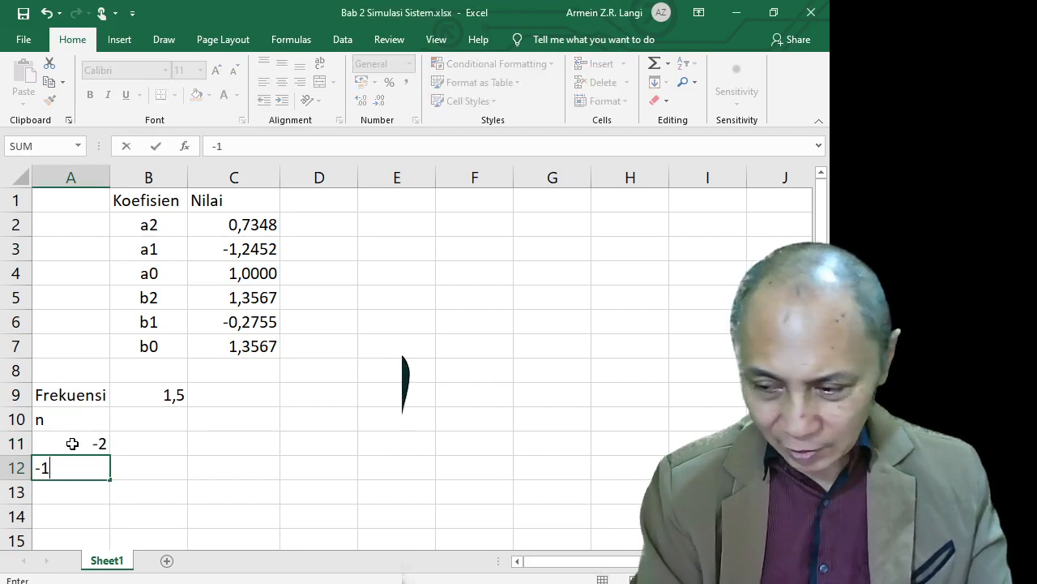
key(Return)
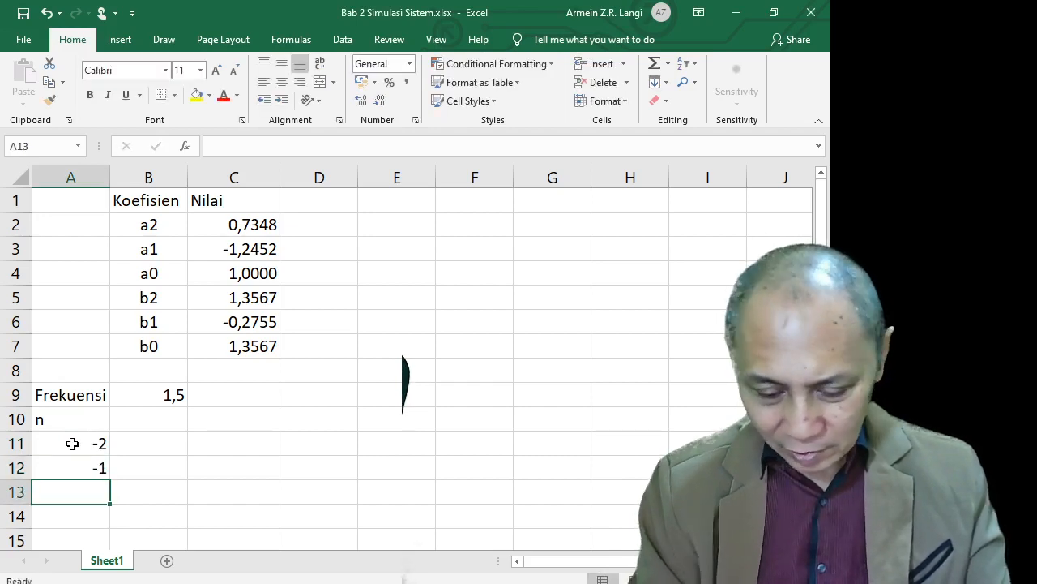
text(0)
key(Return)
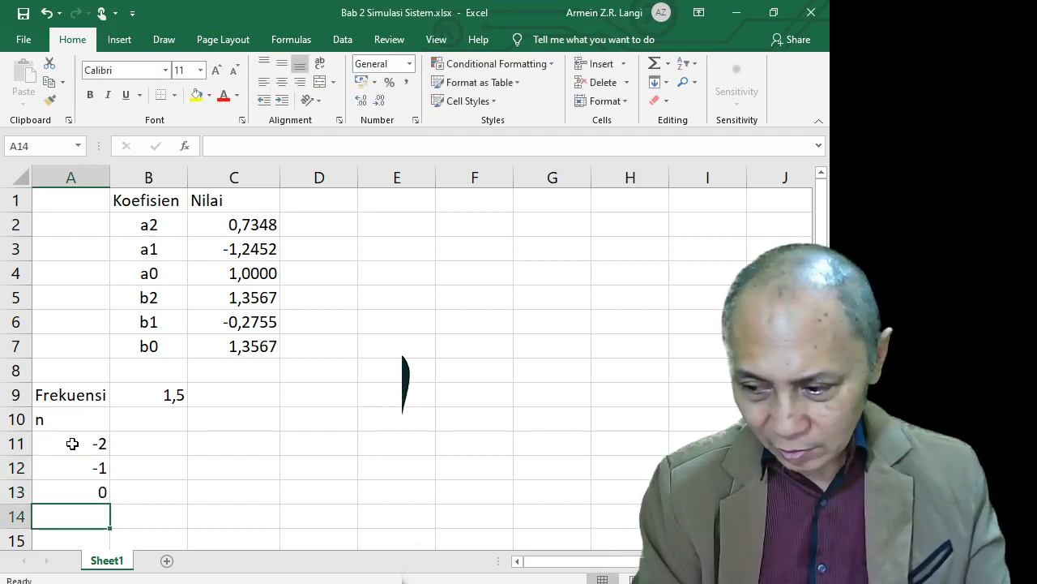
text(1)
key(Tab)
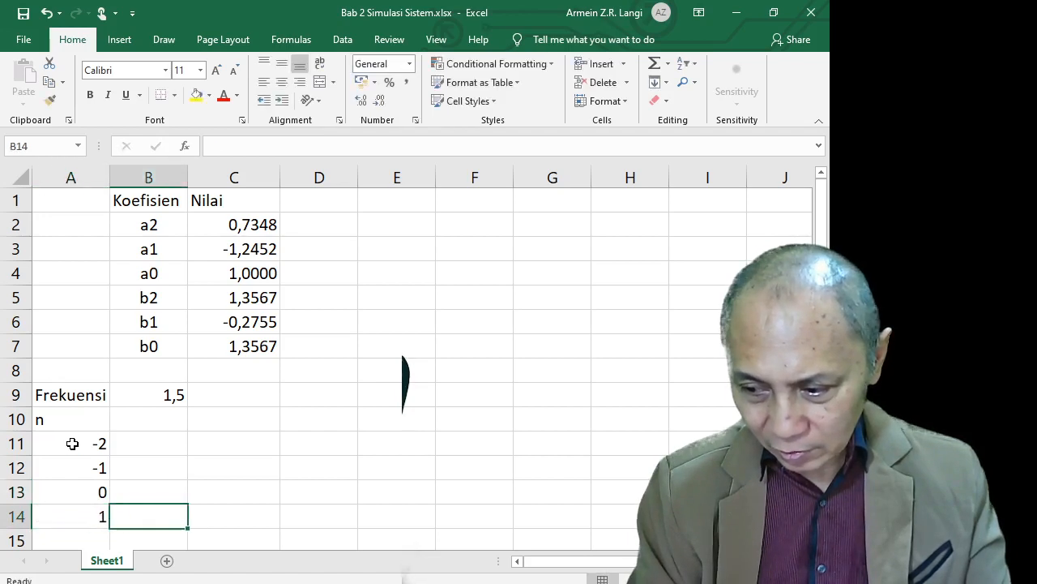
key(Left)
key(Down)
text(2)
key(Return)
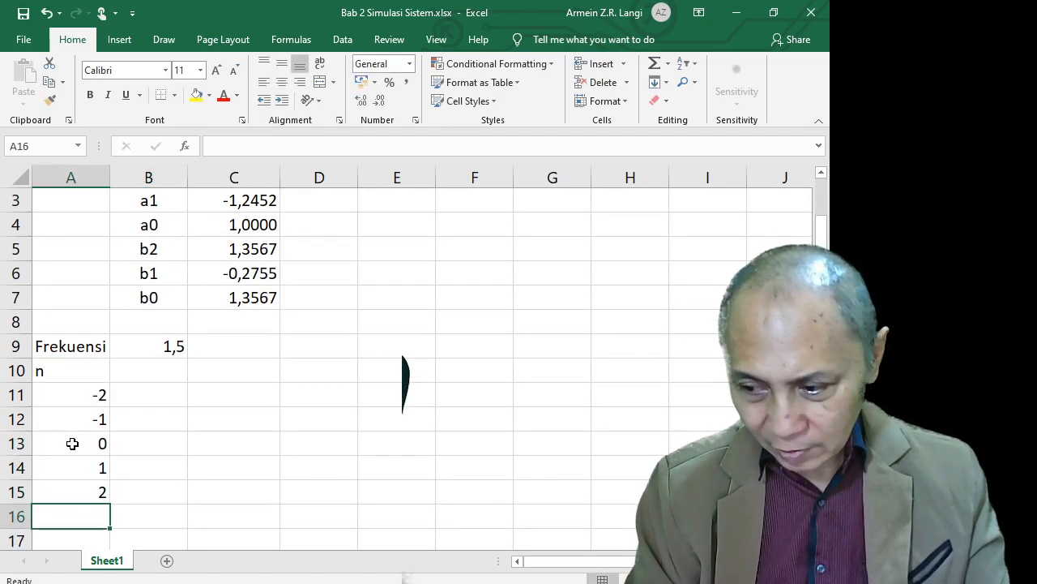
Extend the n sequence with the fill handle down to 59 in row 72
key(Up)
key(Up)
key(Up)
key(shift+Down)
key(shift+Down)
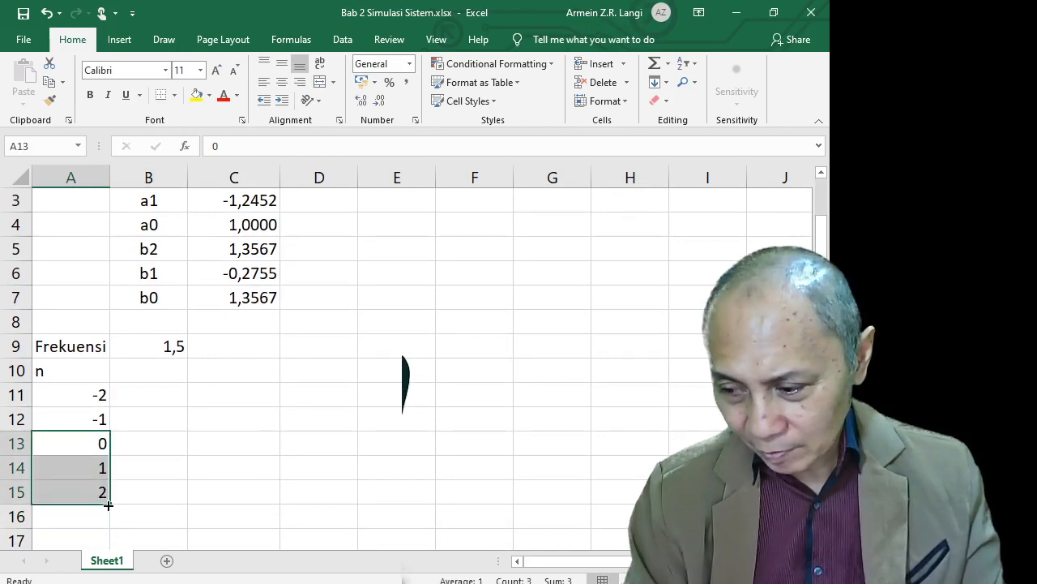
drag(105, 499, 105, 334)
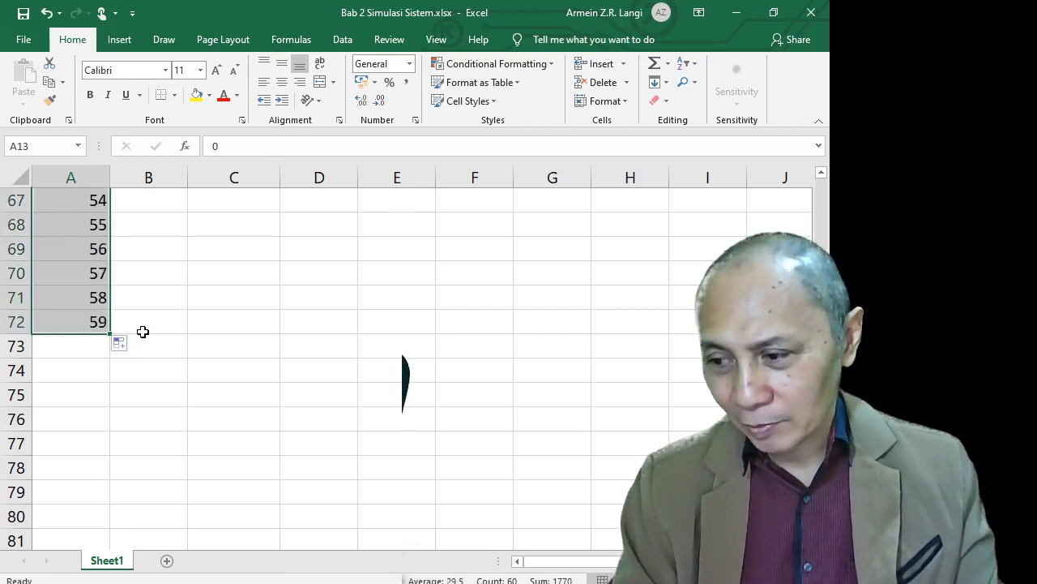
scroll(143, 332, up, 19)
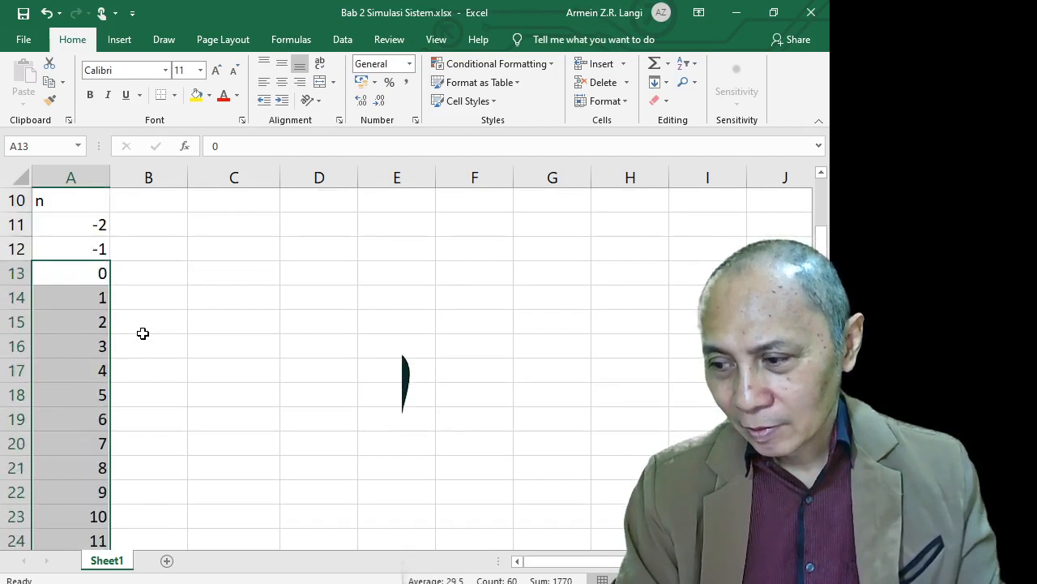
scroll(142, 332, up, 3)
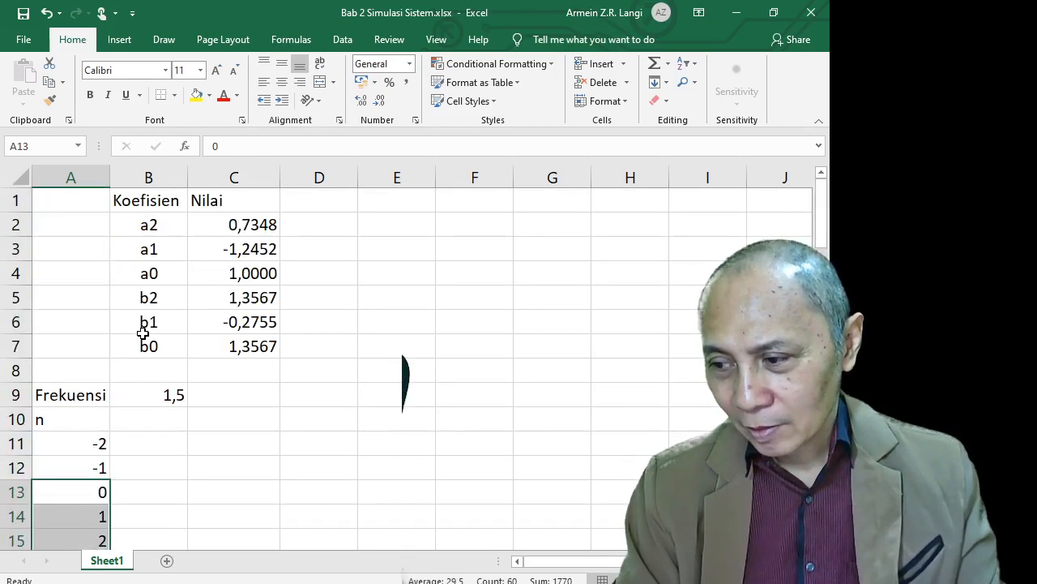
Type the header x1[n] into cell B10 next to n
click(150, 420)
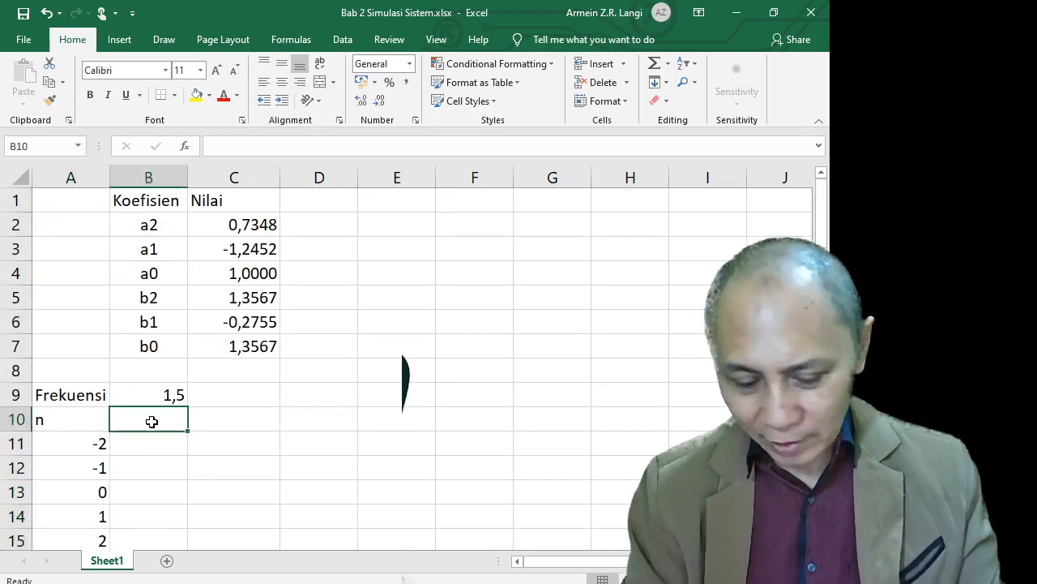
text(x1()
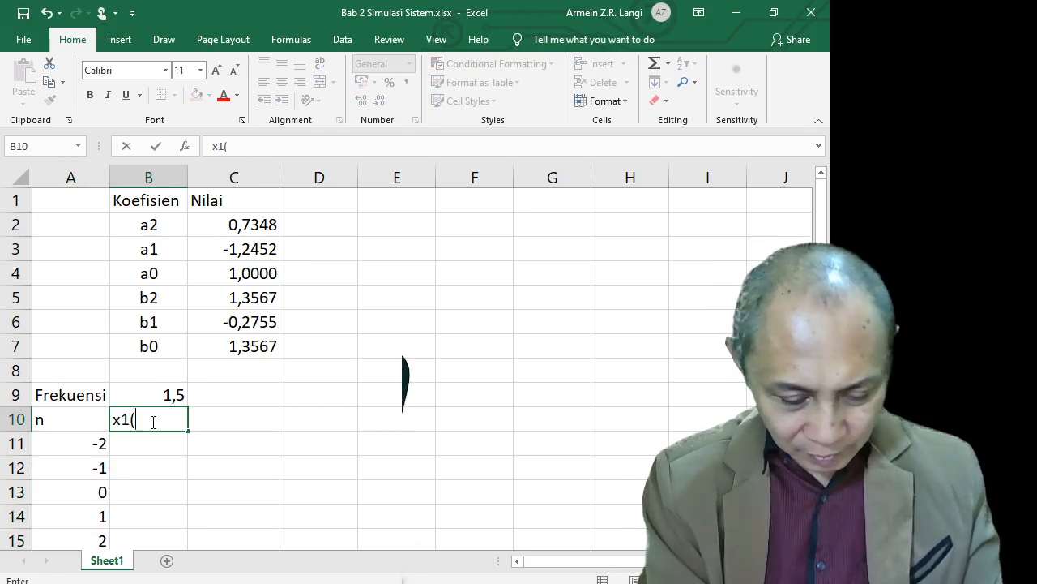
key(BackSpace)
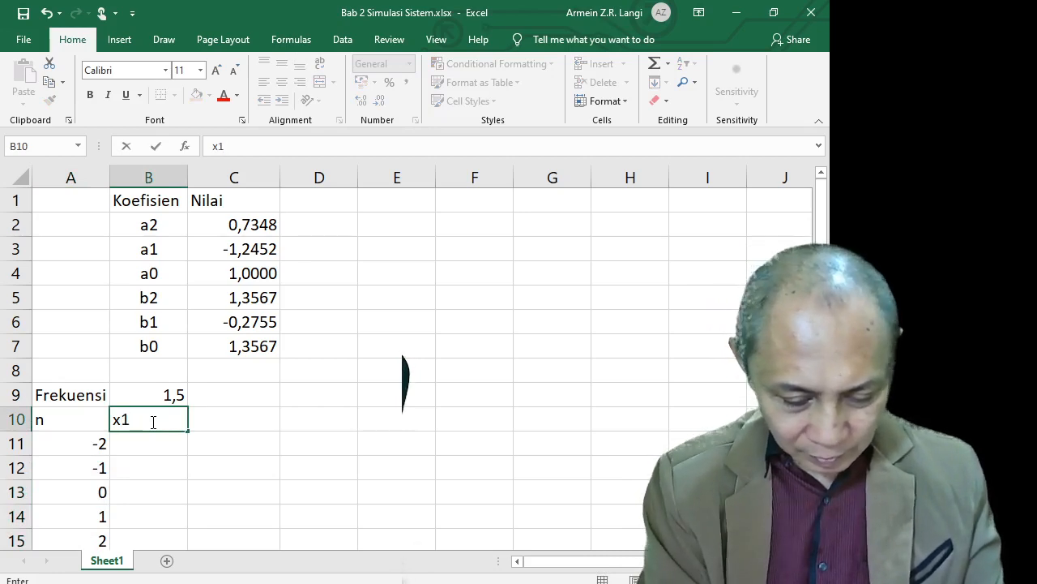
text([n])
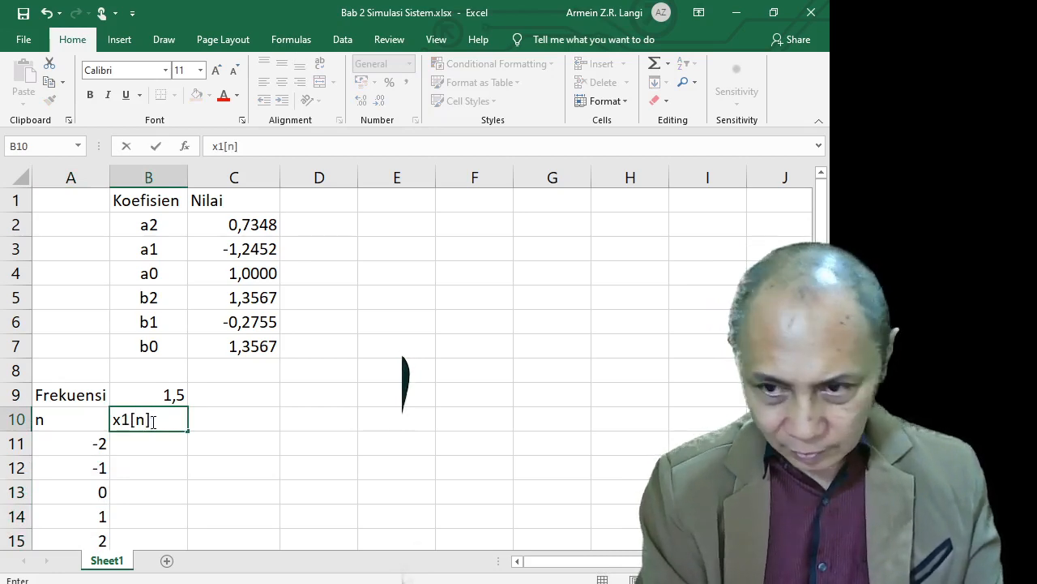
key(Return)
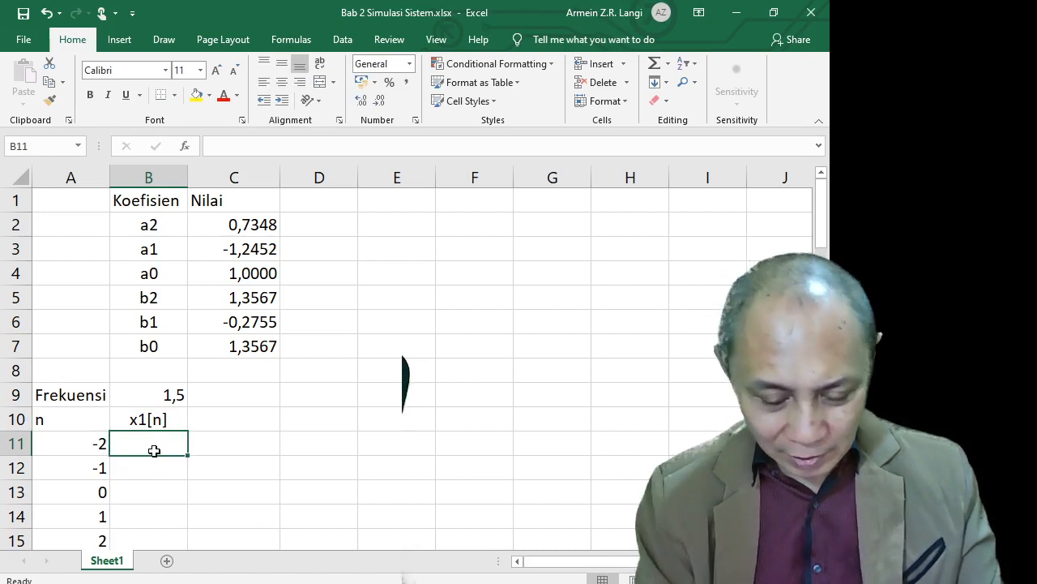
Enter =COS(B9*A11) in B11, giving -0,98999 for n = -2
text(=co)
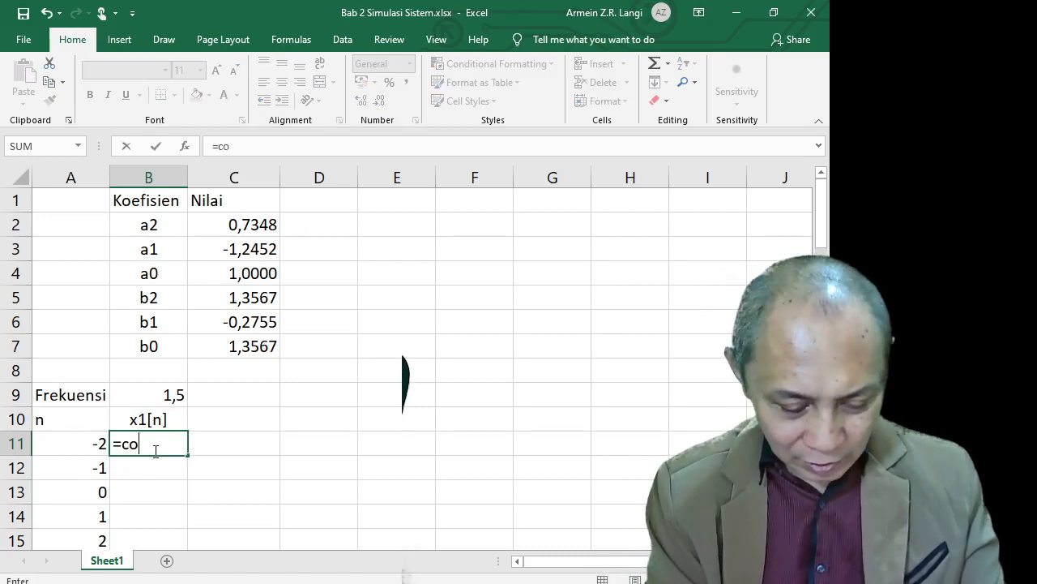
text(s)
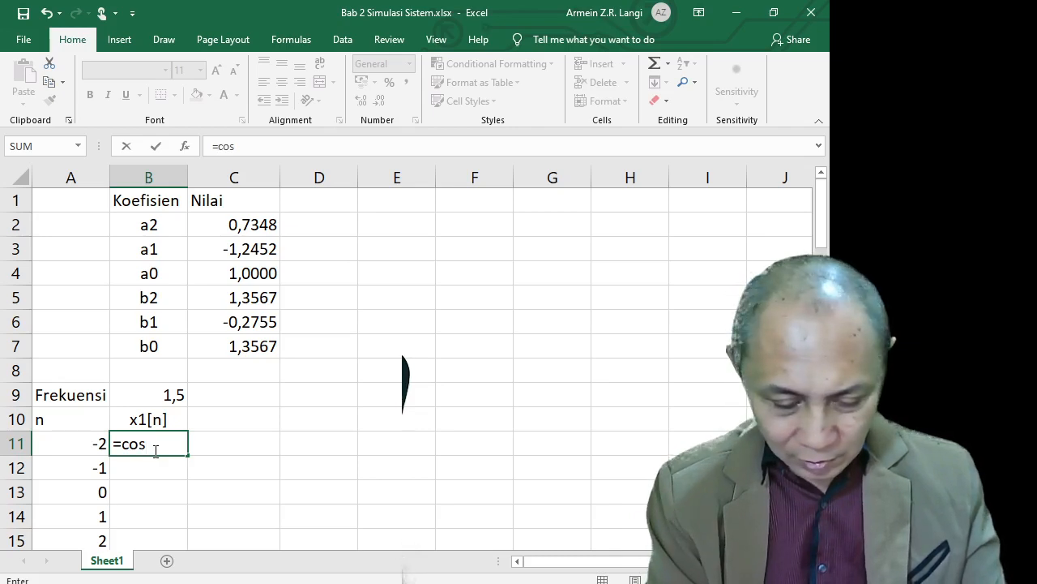
text(()
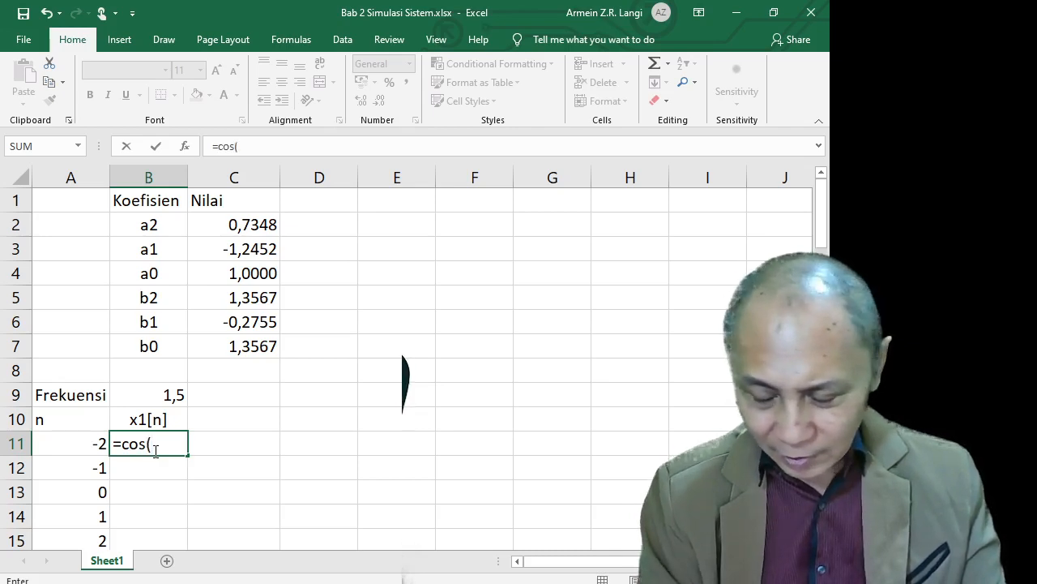
click(173, 396)
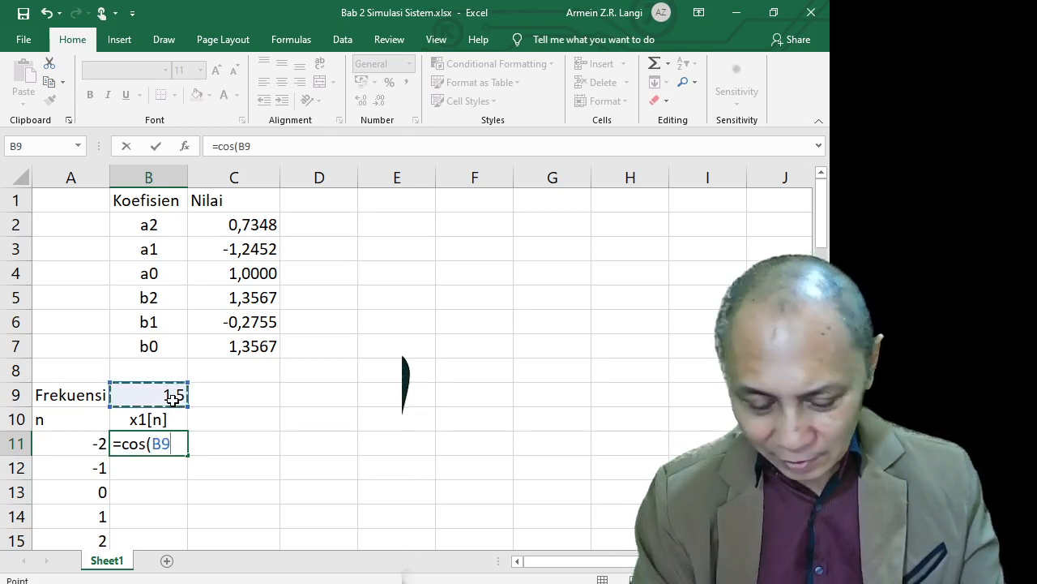
text(*)
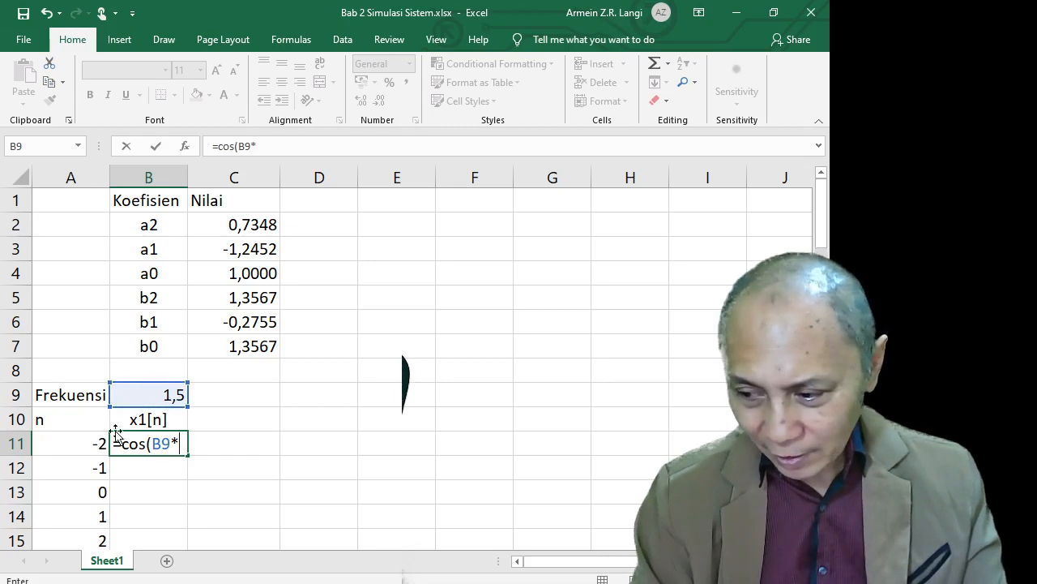
click(98, 445)
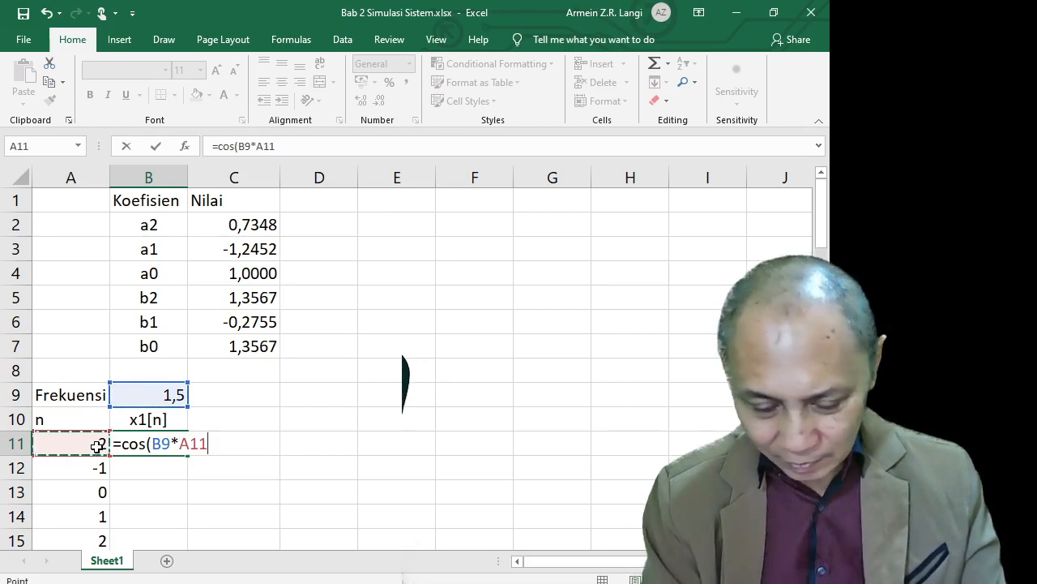
text())
key(Return)
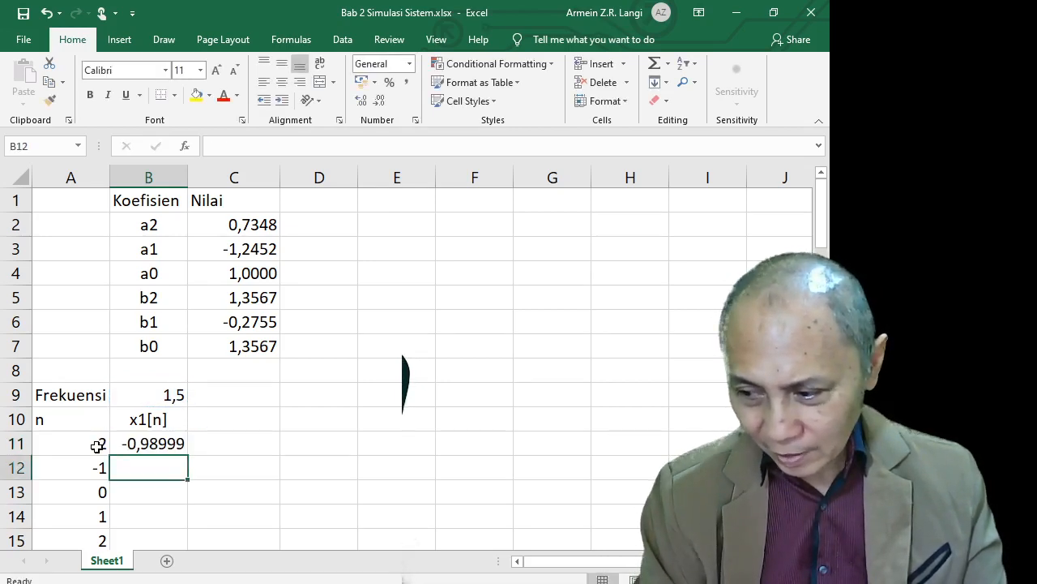
key(Up)
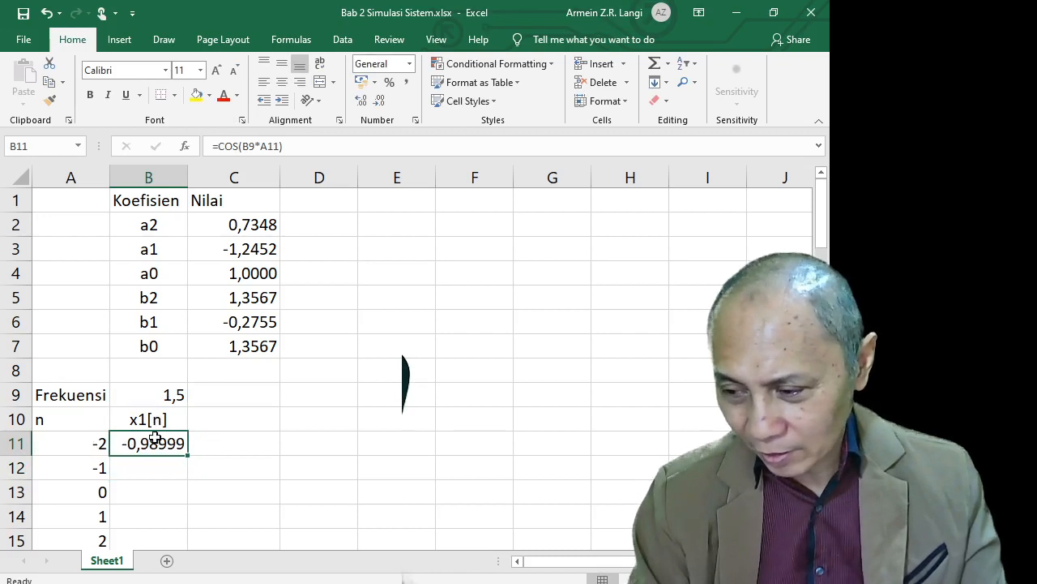
Change B11's formula to =COS(B$9*A11) so the frequency row stays fixed
click(244, 149)
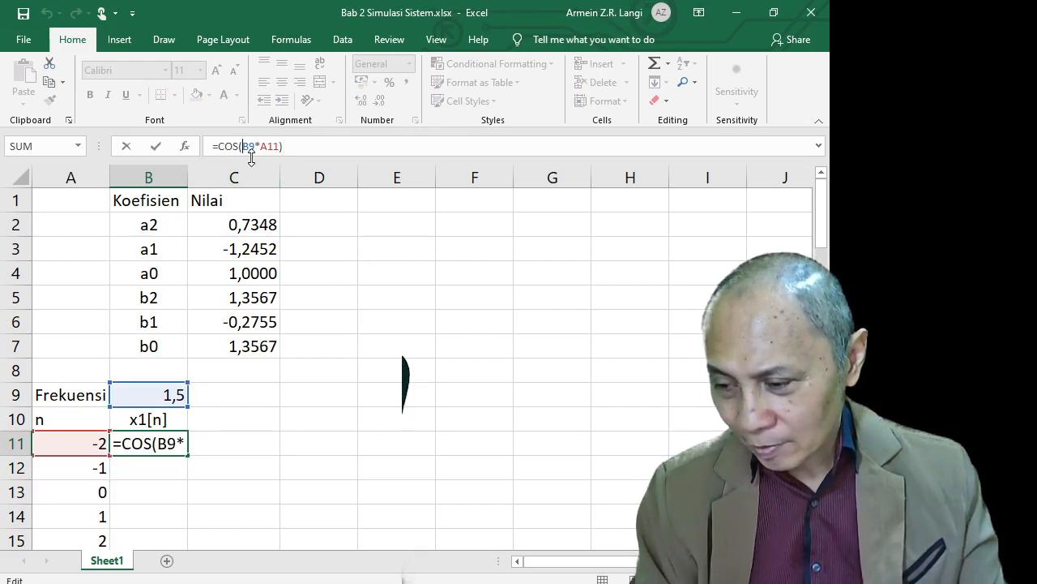
key(Right)
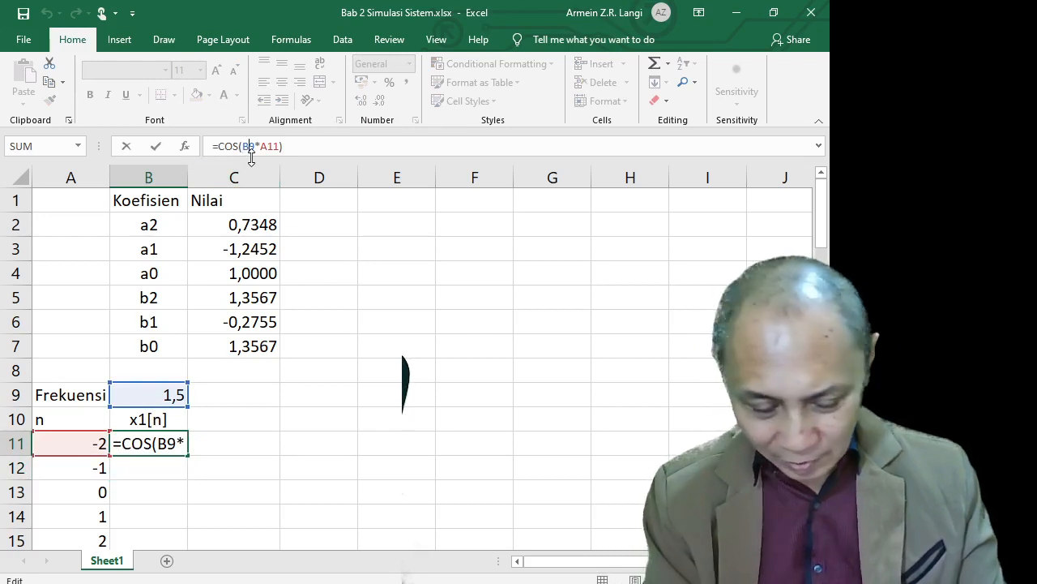
text($)
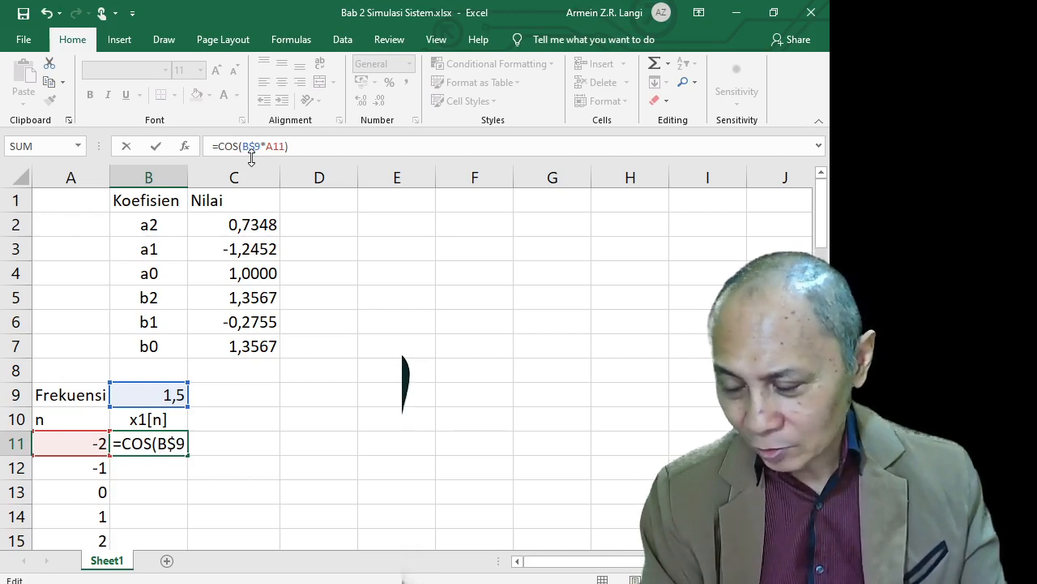
key(Return)
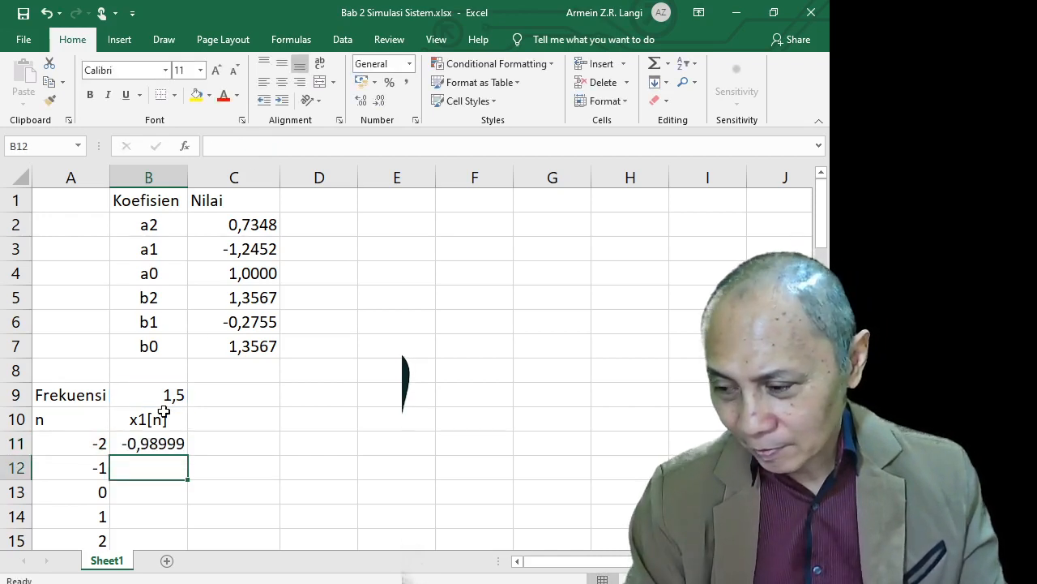
click(162, 446)
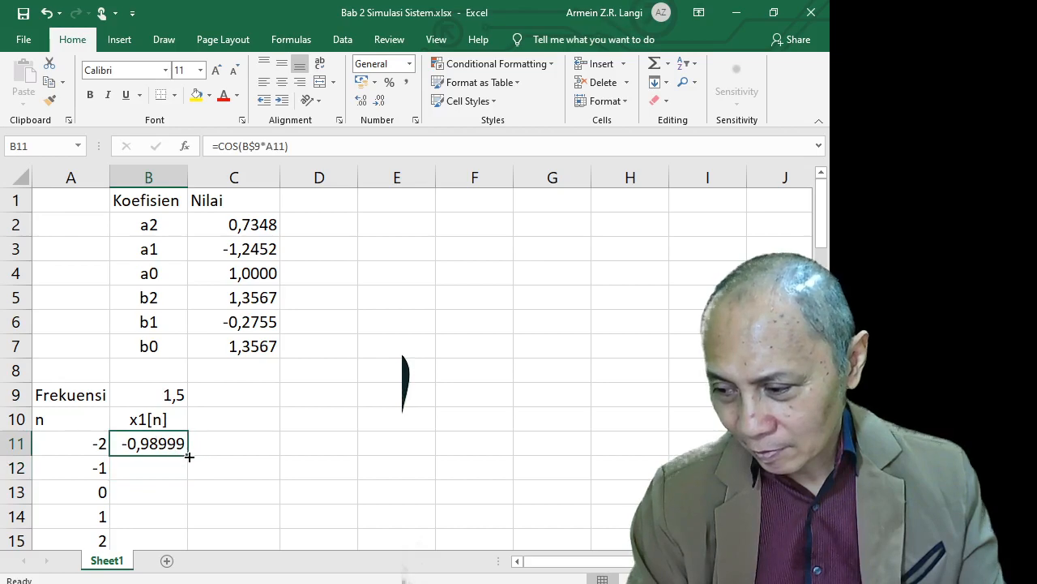
Fill the cosine formula from B11 down to B72, ending at 0,860062 for n = 59
drag(185, 452, 196, 509)
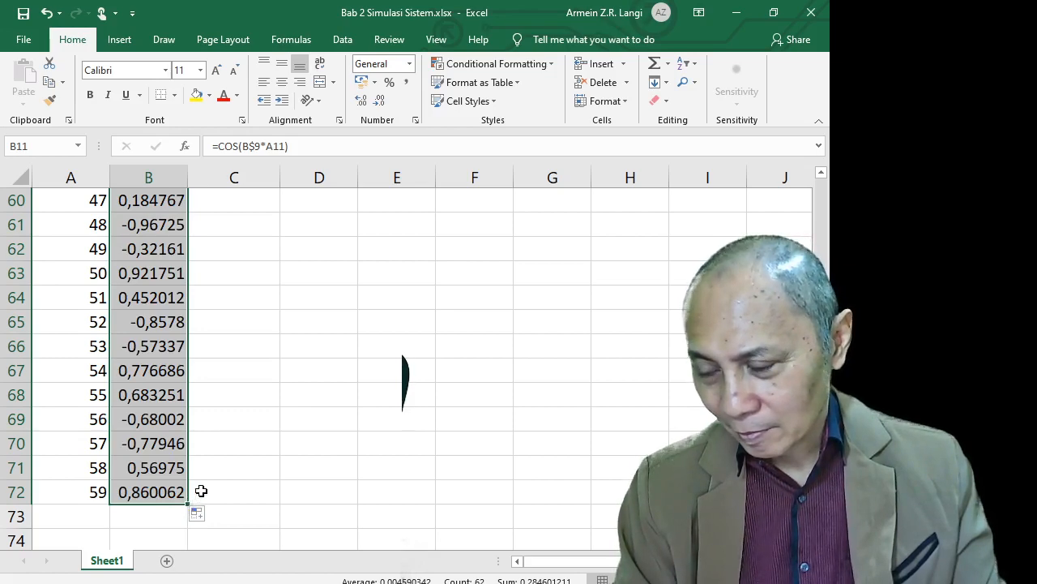
scroll(201, 489, up, 3)
scroll(202, 489, up, 16)
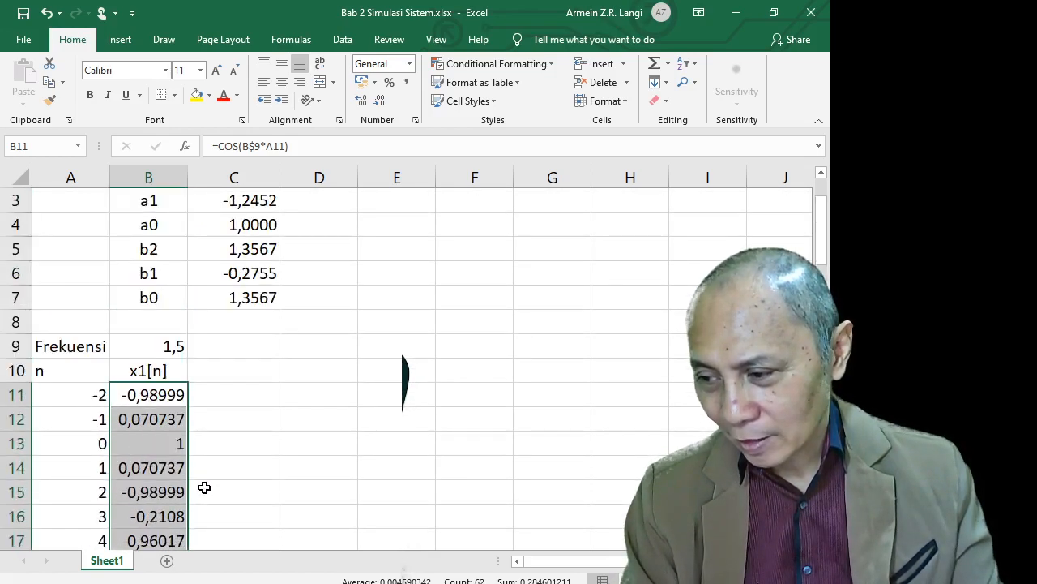
scroll(204, 487, down, 2)
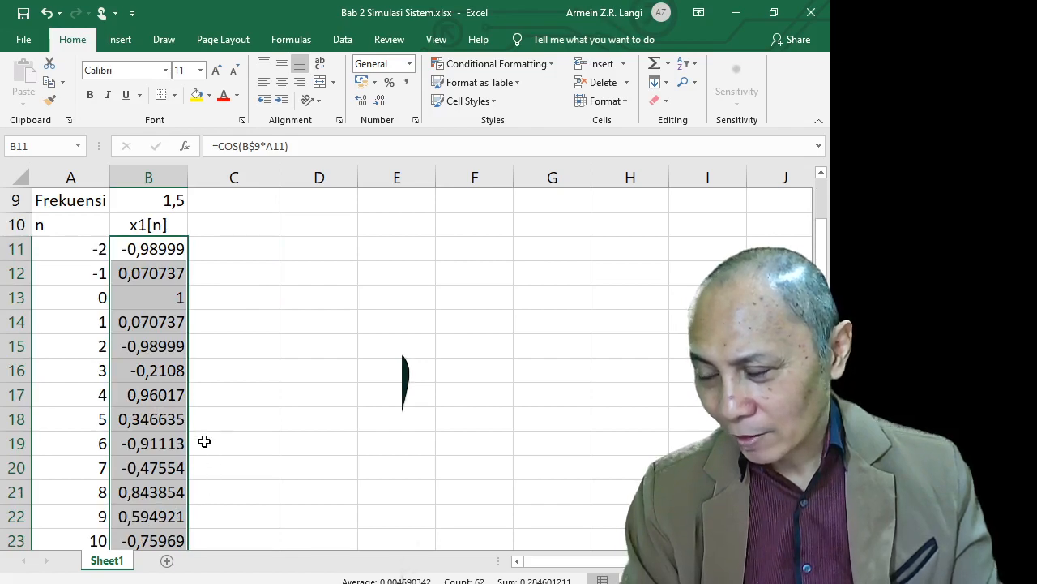
scroll(204, 441, down, 8)
scroll(206, 449, down, 10)
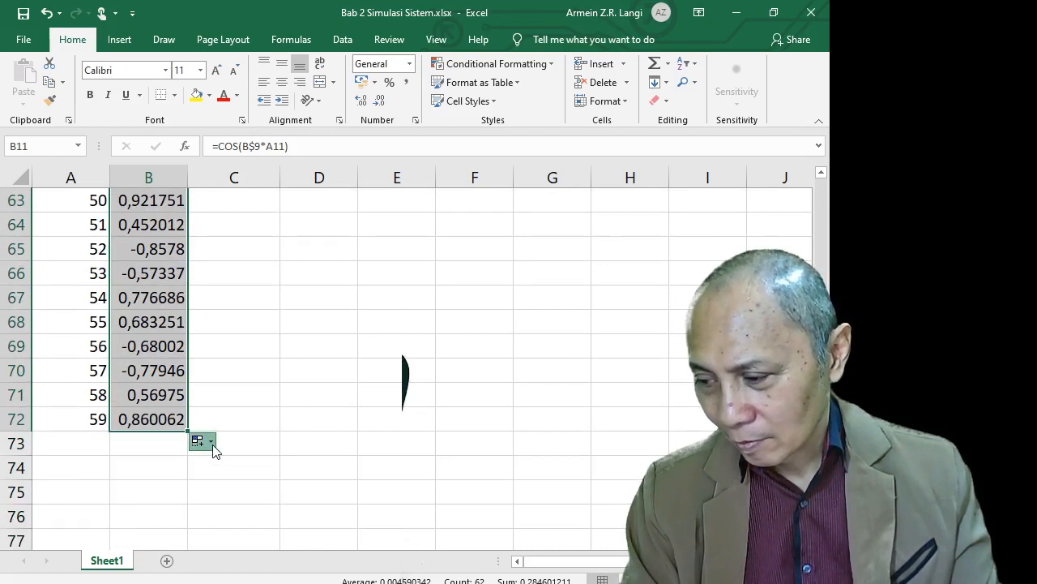
click(159, 453)
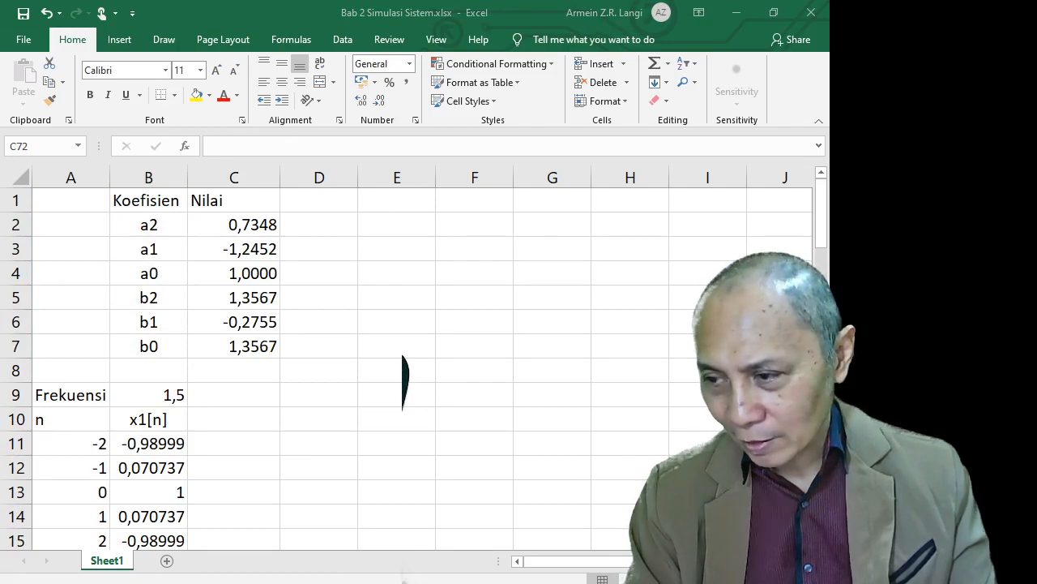
Select the n and x1[n] data in A11:B72 and insert a chart of it with Alt+F1
click(82, 444)
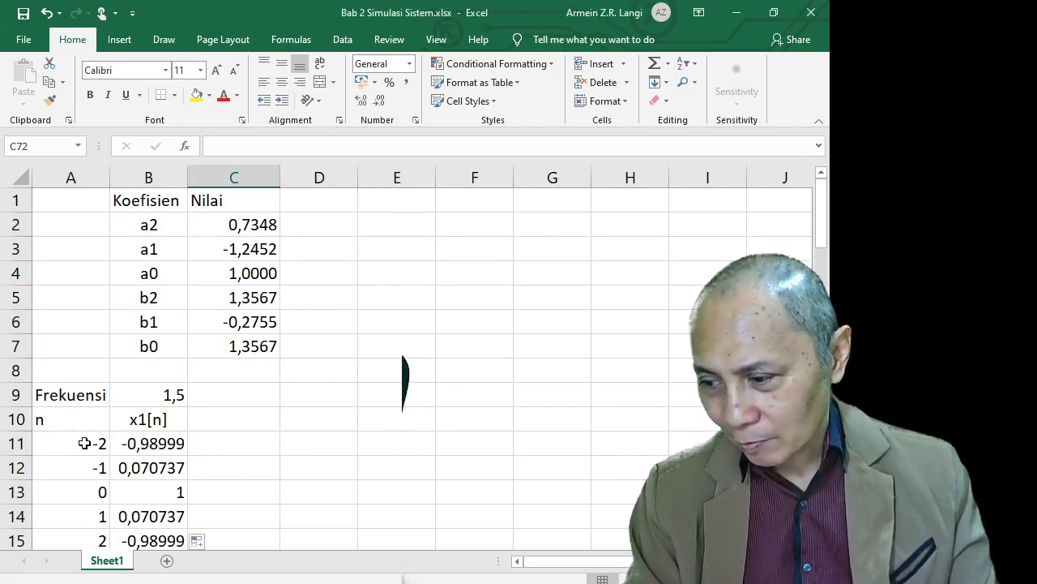
click(84, 444)
scroll(114, 445, down, 15)
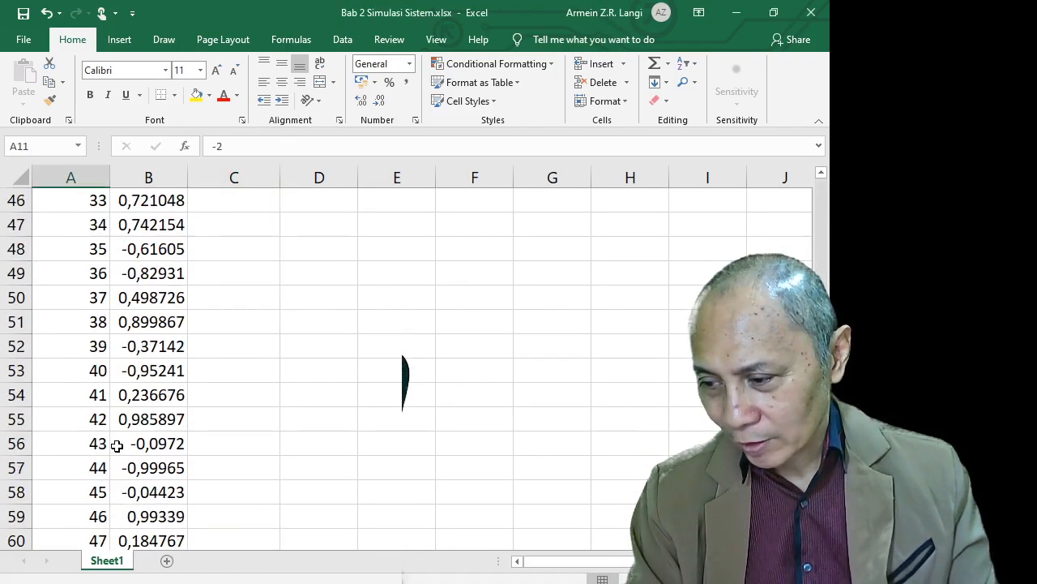
scroll(117, 445, down, 9)
scroll(116, 424, up, 2)
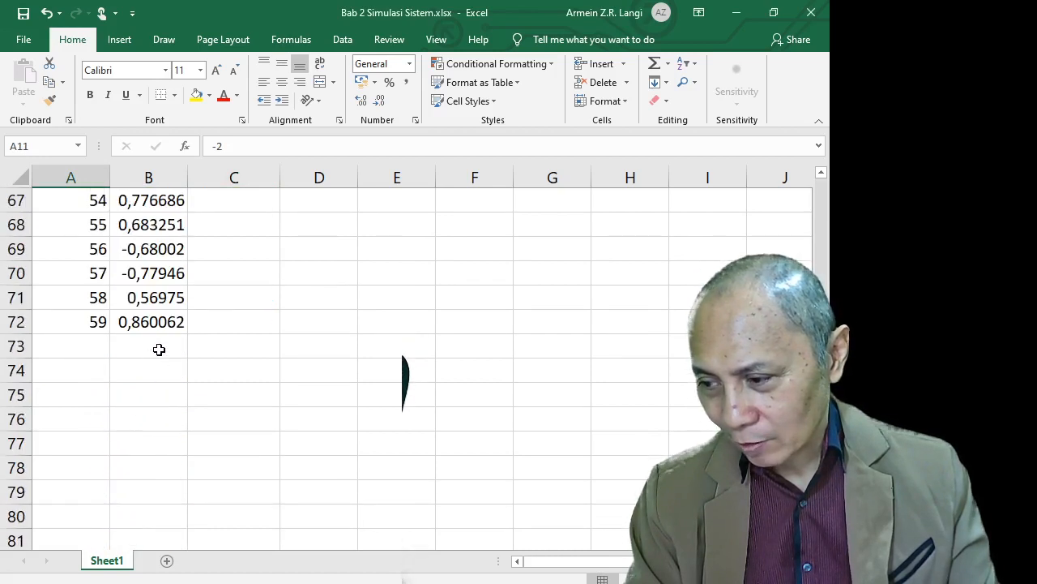
shift+click(157, 325)
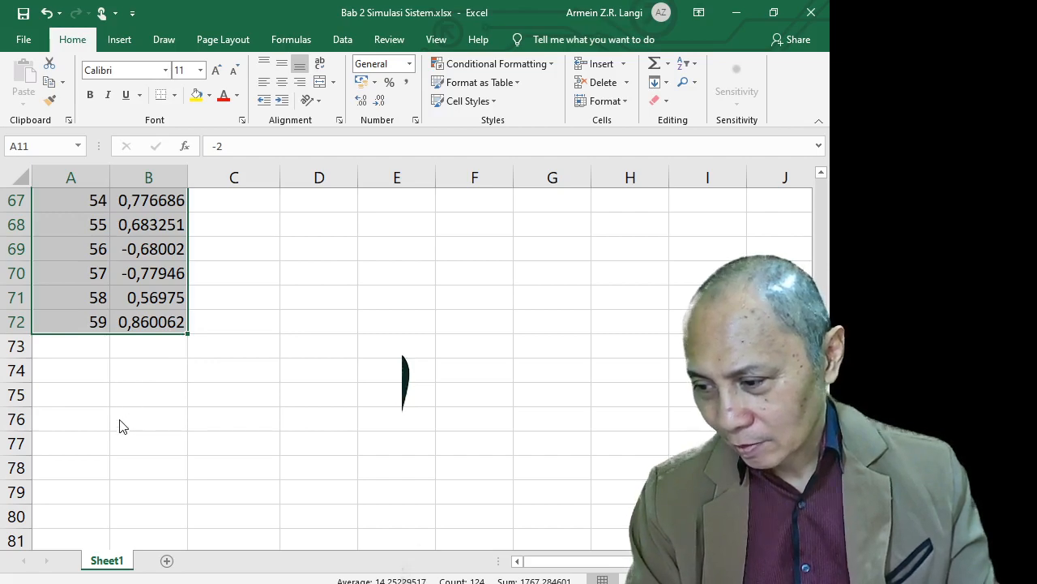
key(alt+F1)
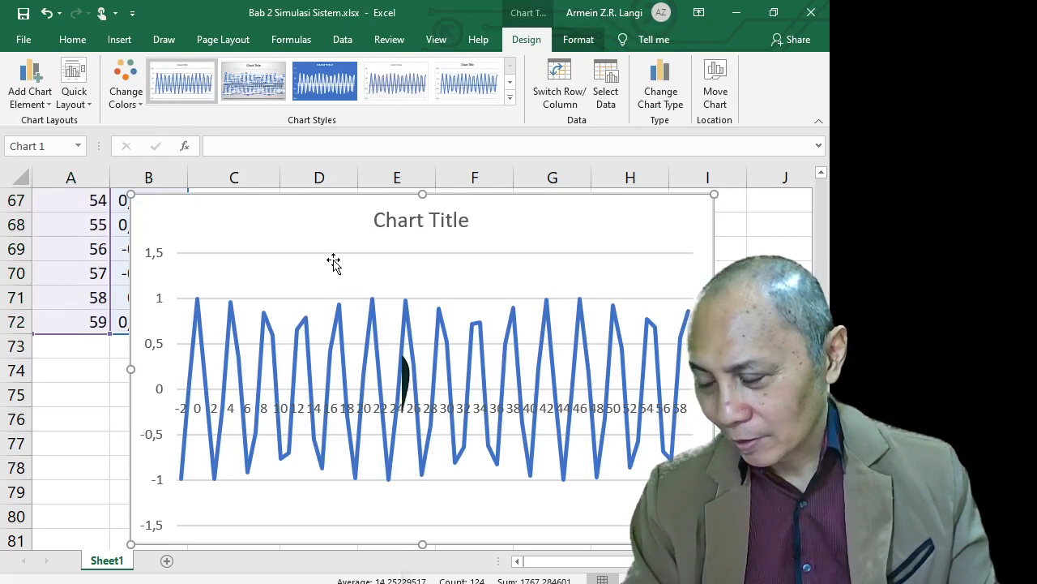
Drag the x1[n] chart aside to inspect it, then delete it
drag(350, 238, 430, 232)
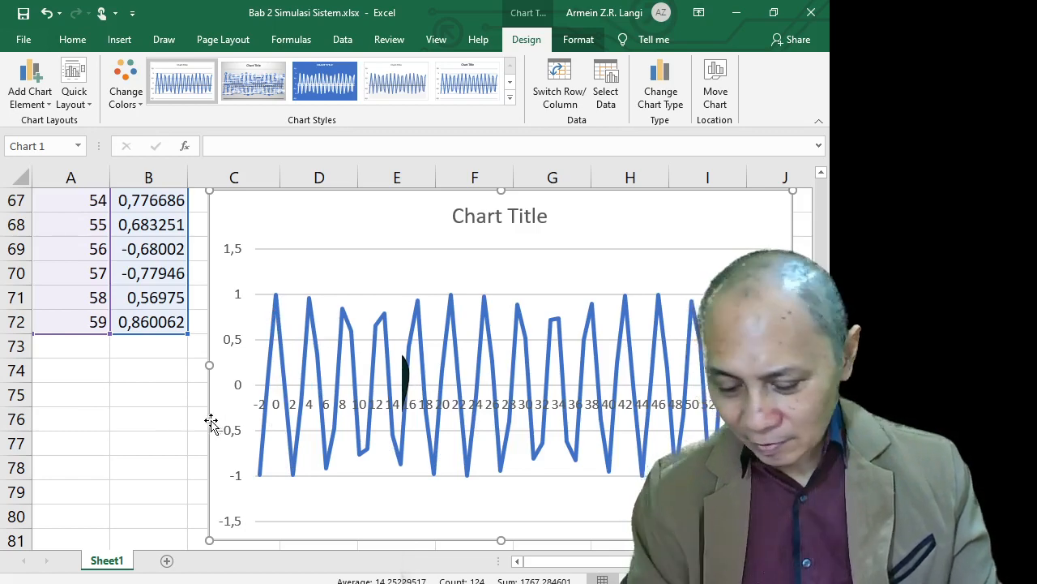
key(Delete)
scroll(210, 420, up, 17)
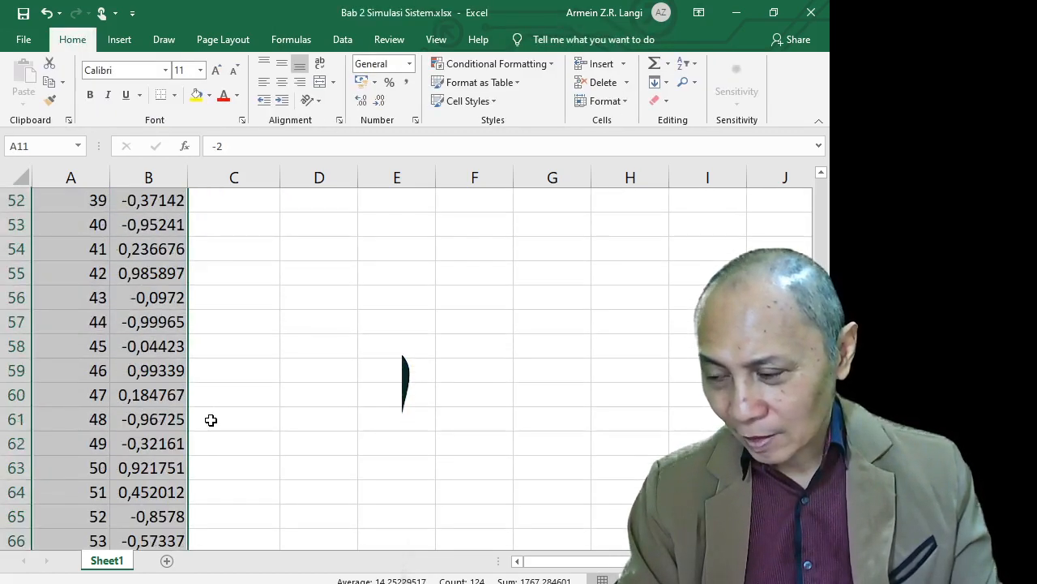
Enter the label Energi in A74 below the data, fixing the typo, and move to B74
scroll(210, 420, down, 12)
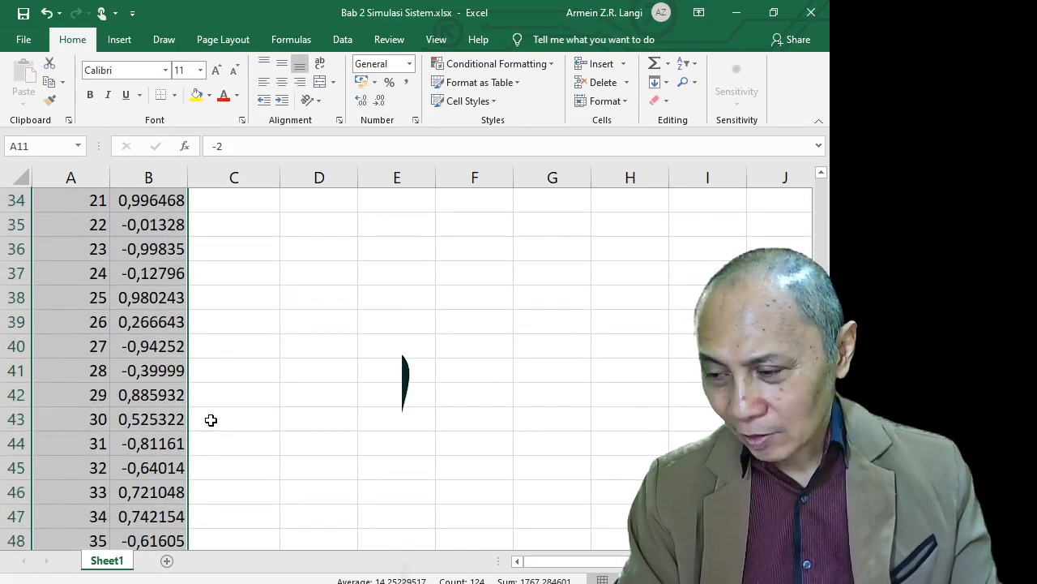
scroll(210, 420, down, 6)
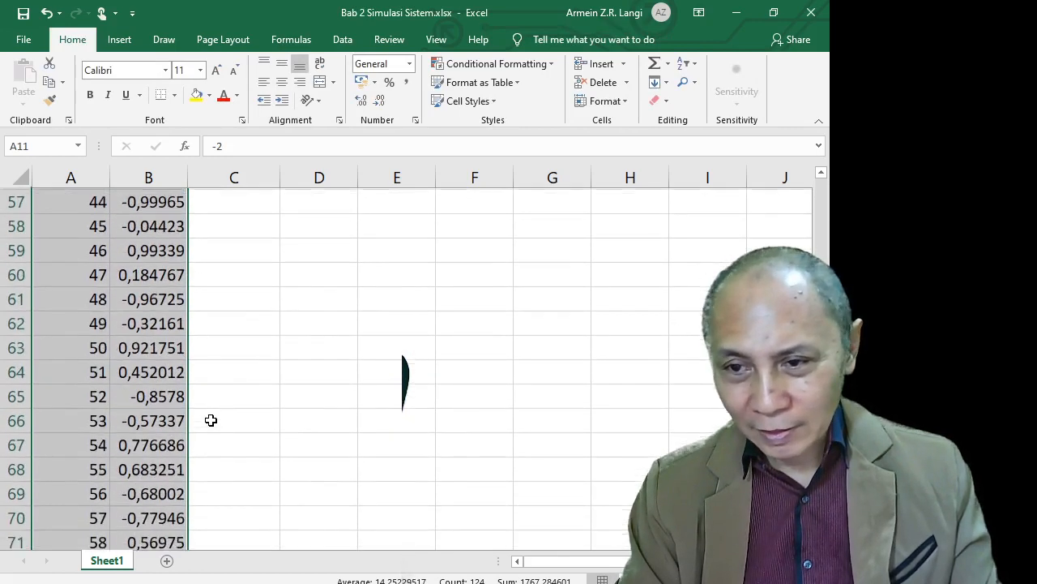
click(91, 298)
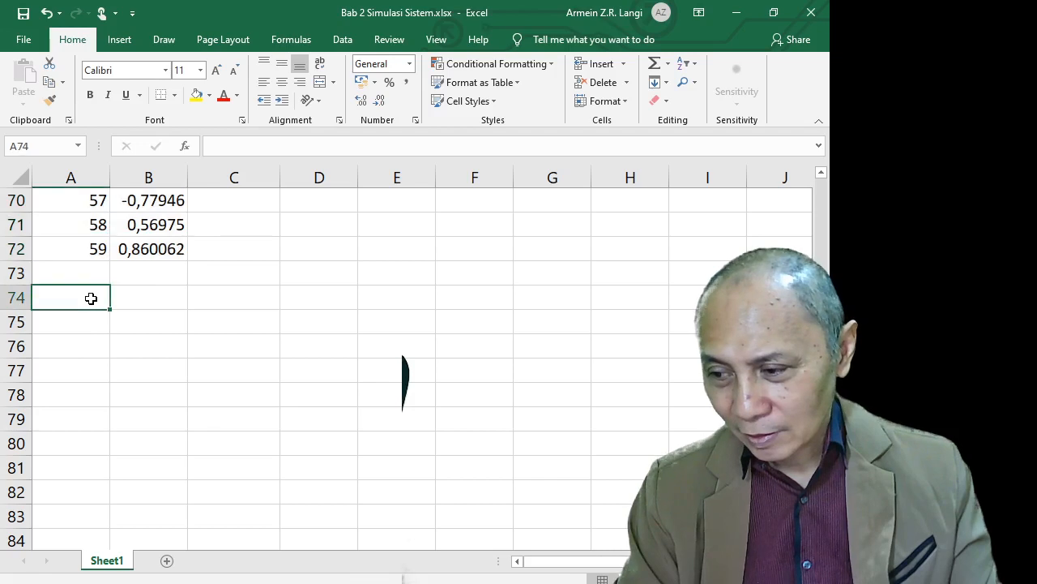
text(Energy)
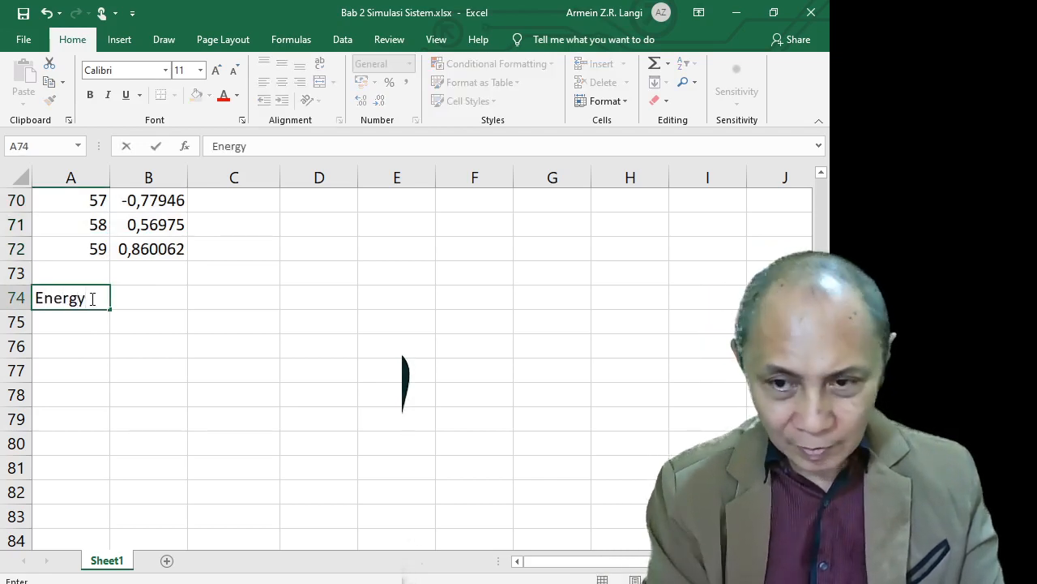
key(BackSpace)
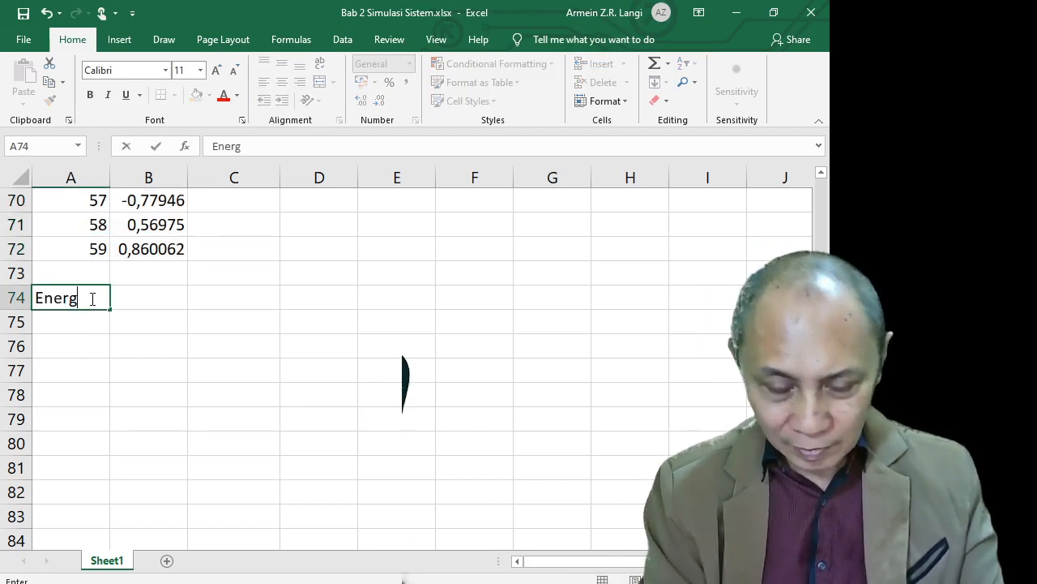
text(i)
key(Tab)
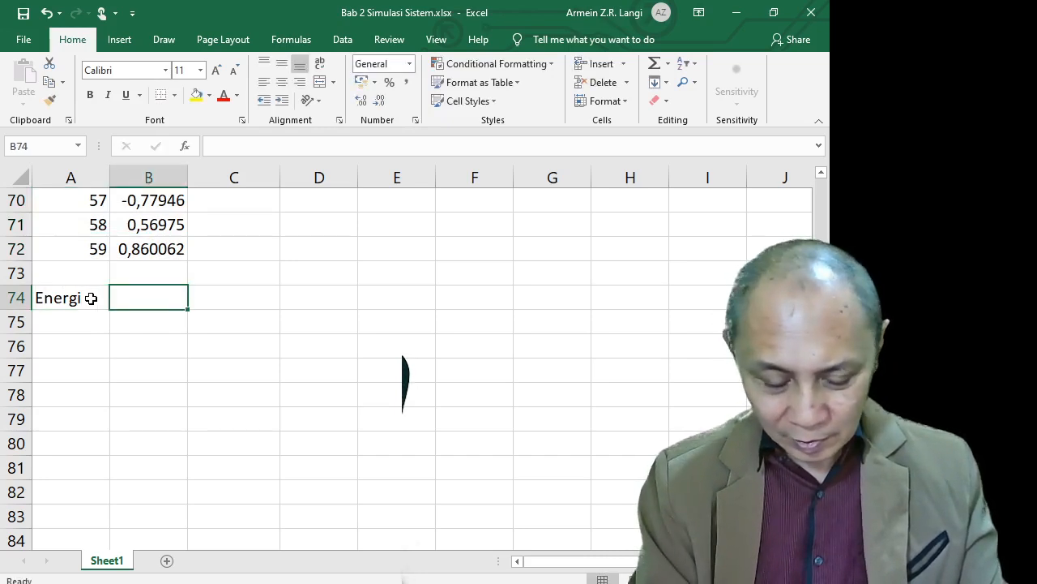
text(=du)
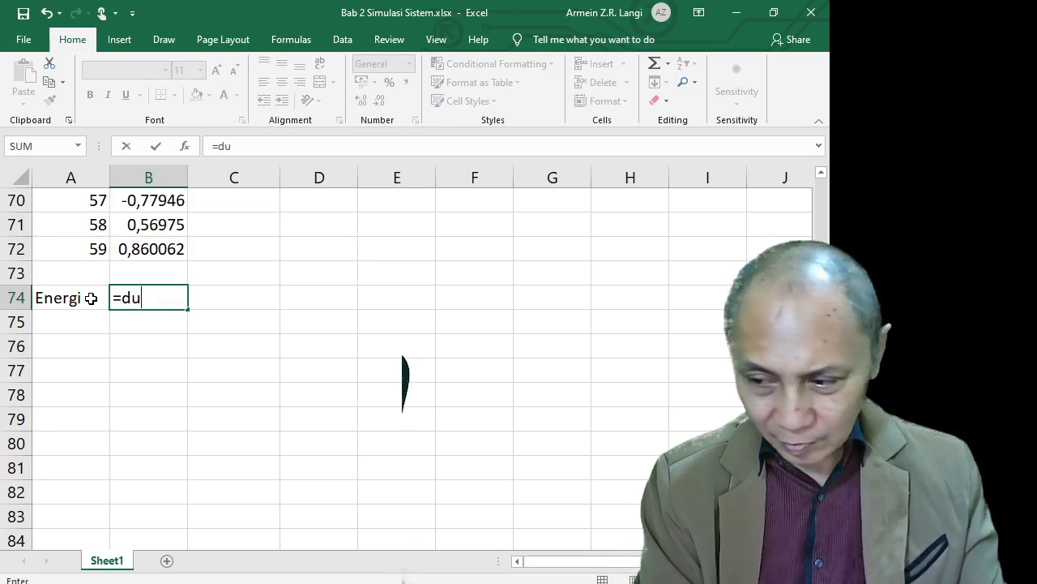
Start B74's formula as =SUM(B13:B72* by selecting the x1[n] range
key(BackSpace)
key(BackSpace)
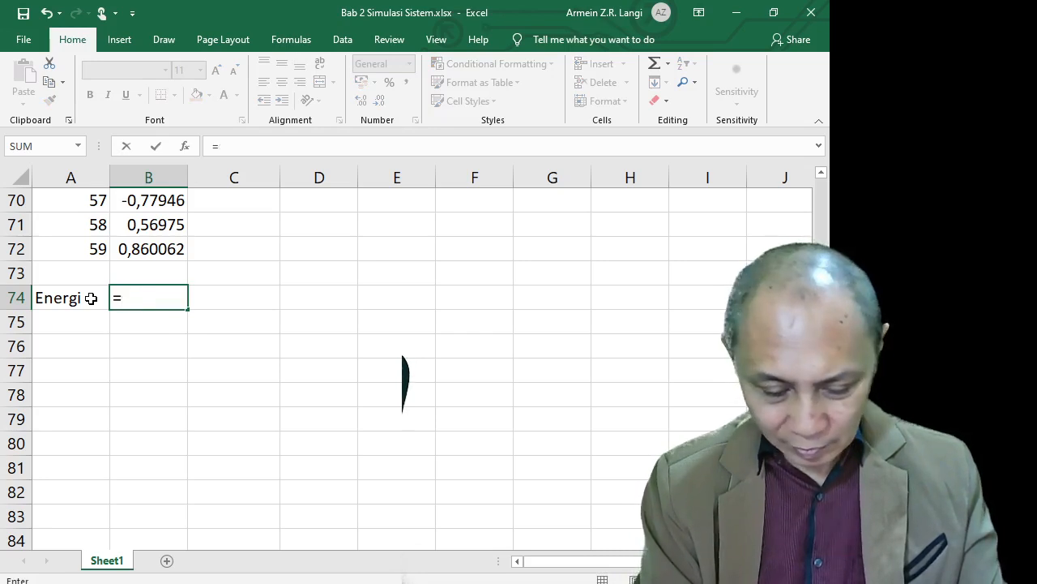
text(sum)
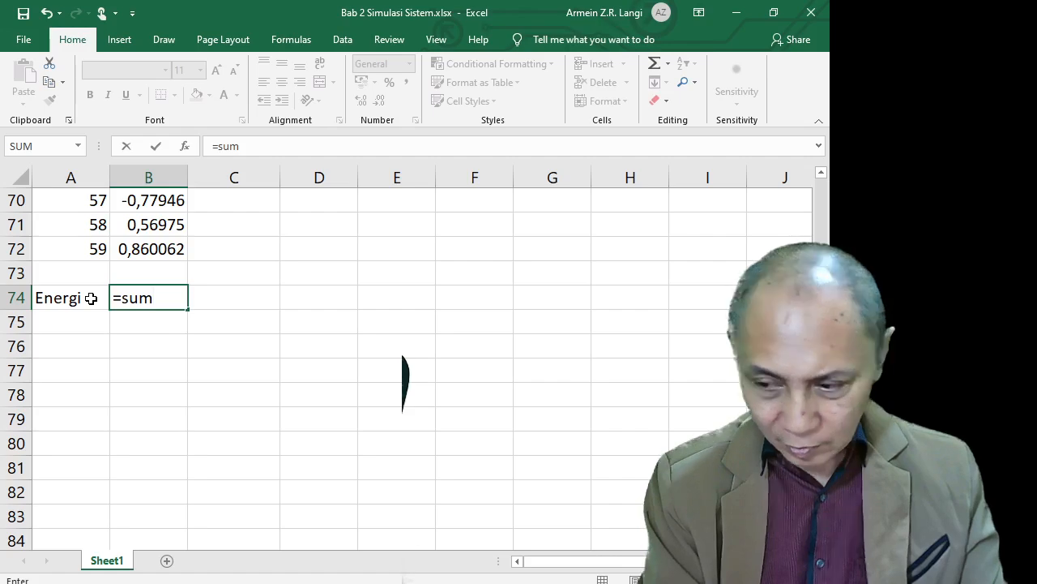
text(()
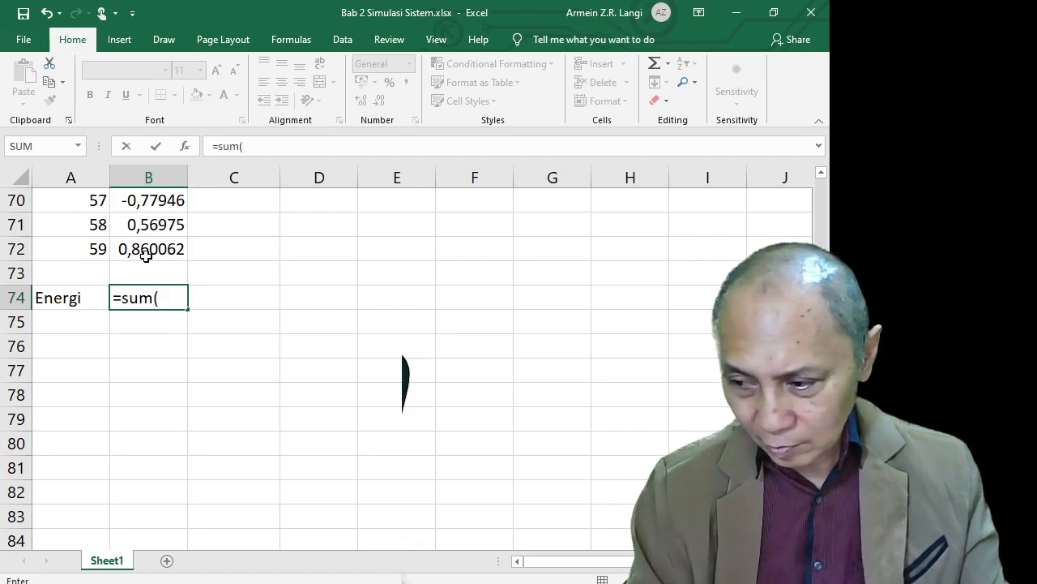
click(148, 252)
scroll(148, 251, up, 17)
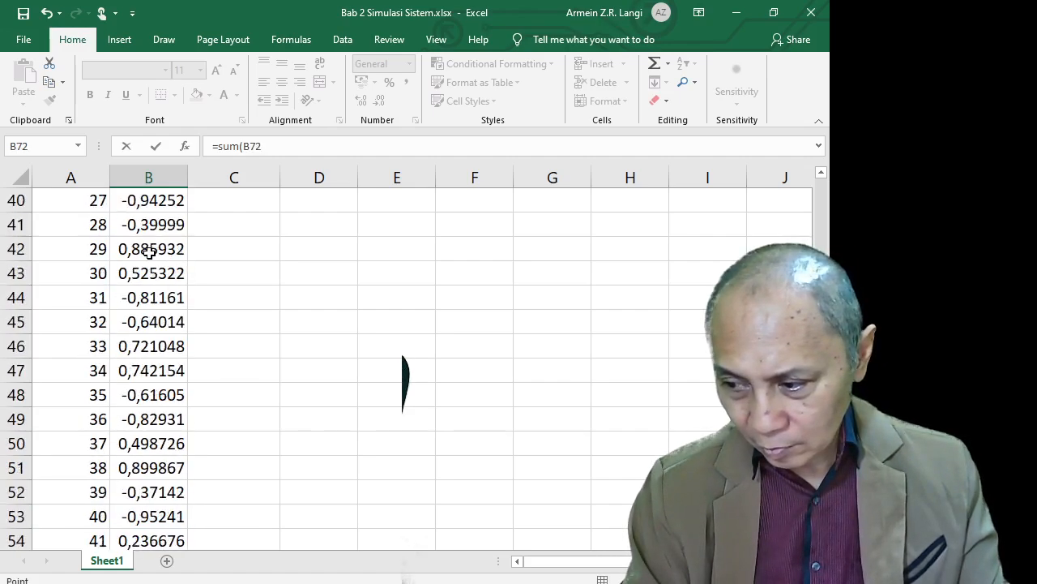
scroll(151, 251, up, 3)
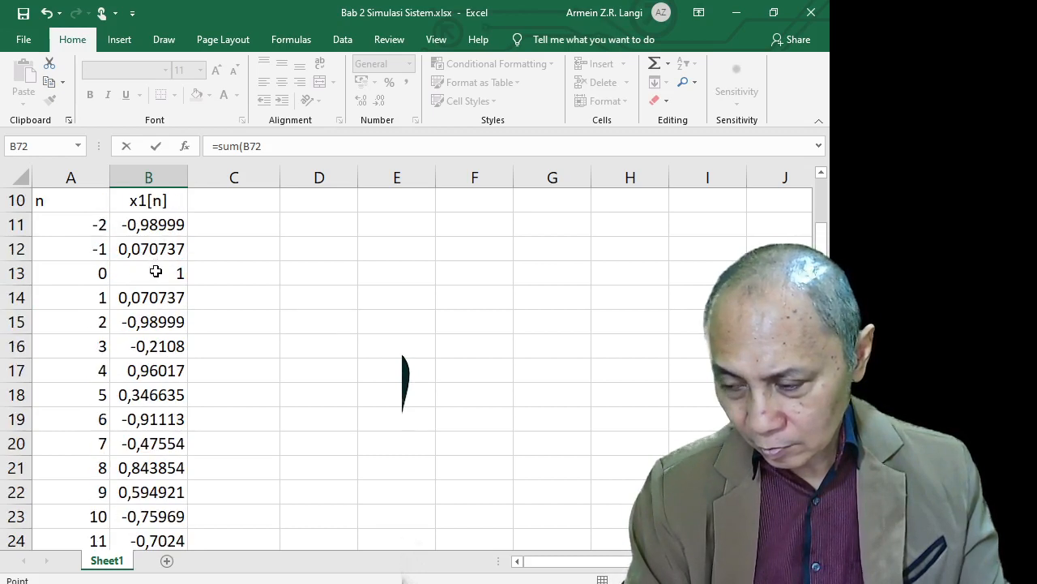
shift+click(156, 271)
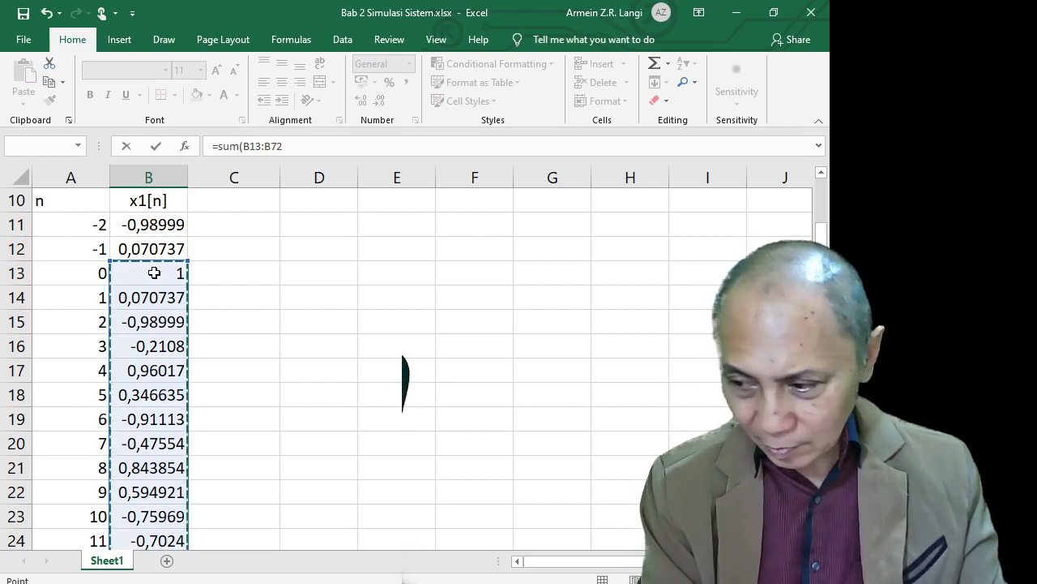
text(*)
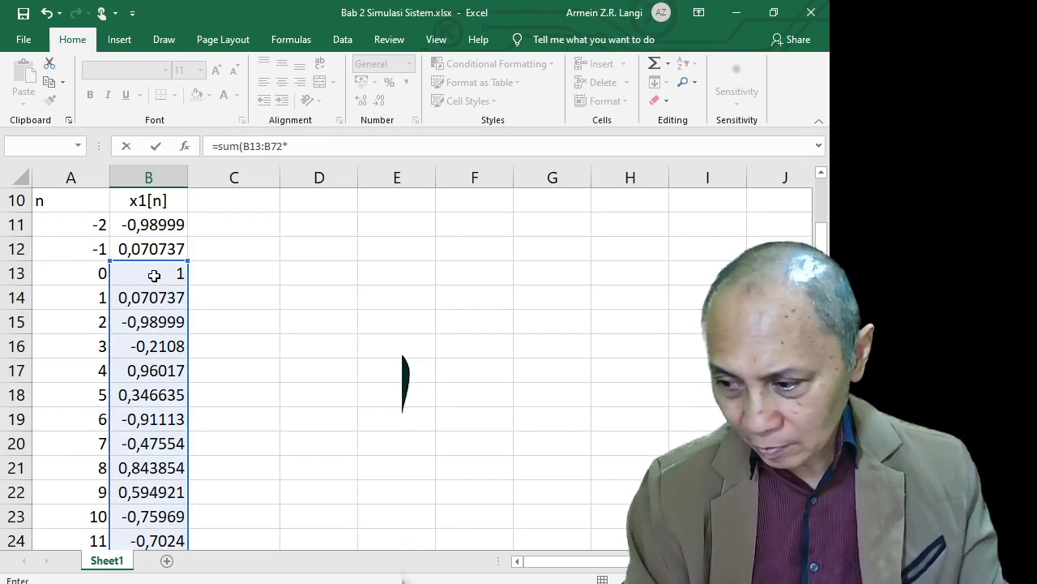
Complete it with B13:B72) and commit as an array formula, giving 30,38541
click(154, 273)
scroll(155, 279, down, 11)
scroll(154, 280, down, 10)
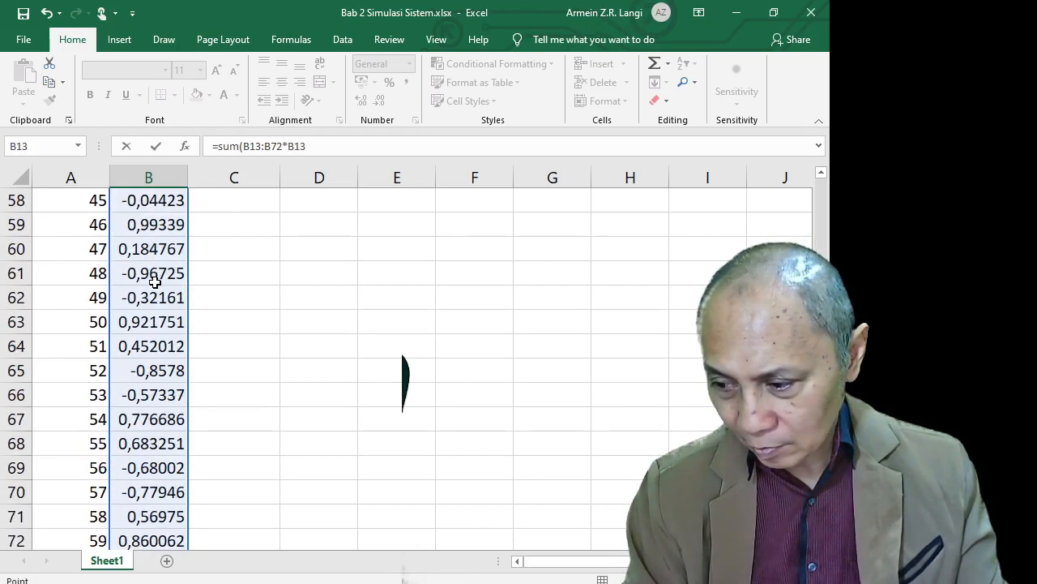
scroll(166, 268, up, 3)
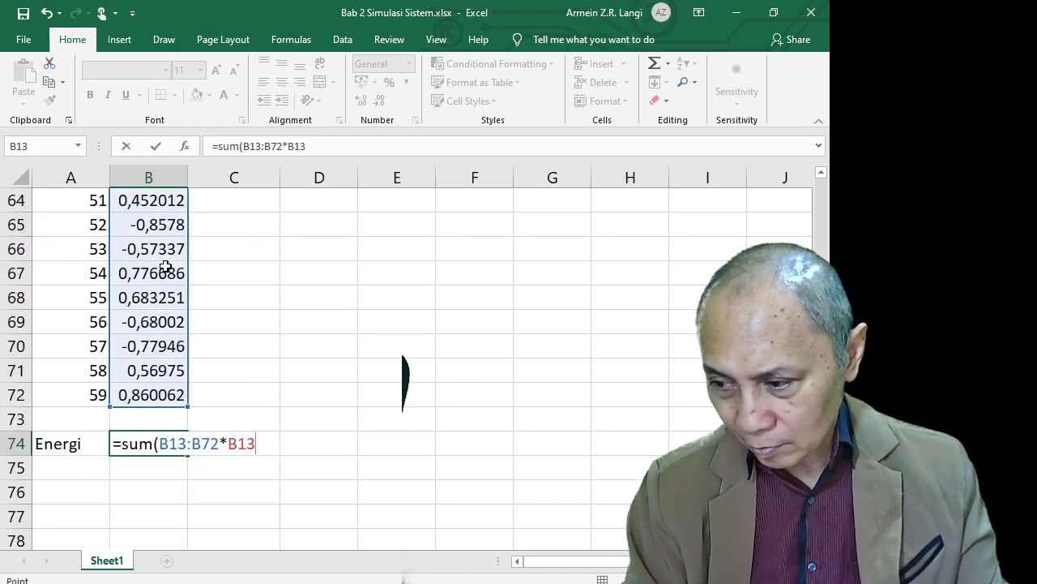
shift+click(150, 394)
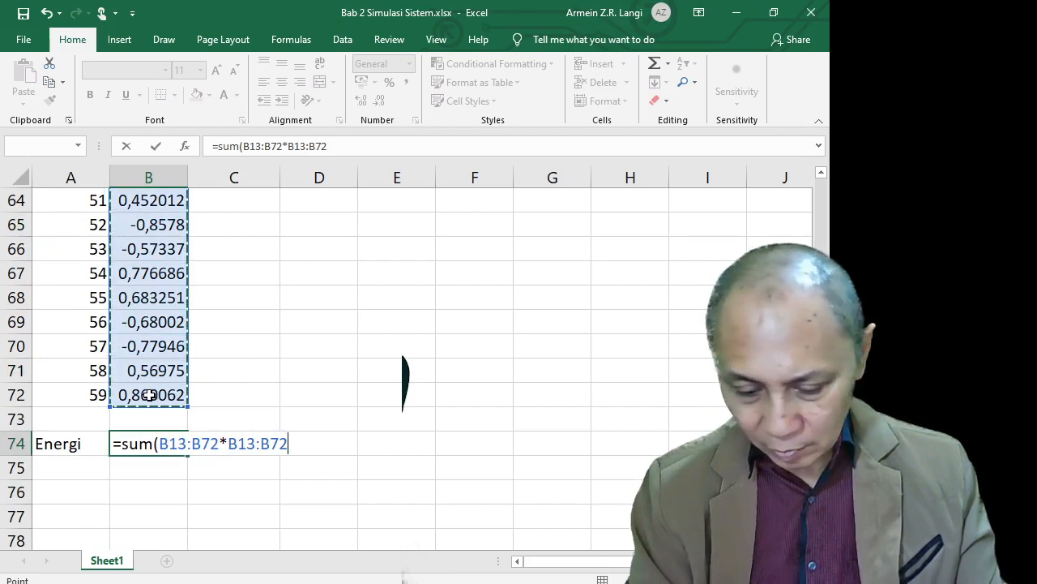
text())
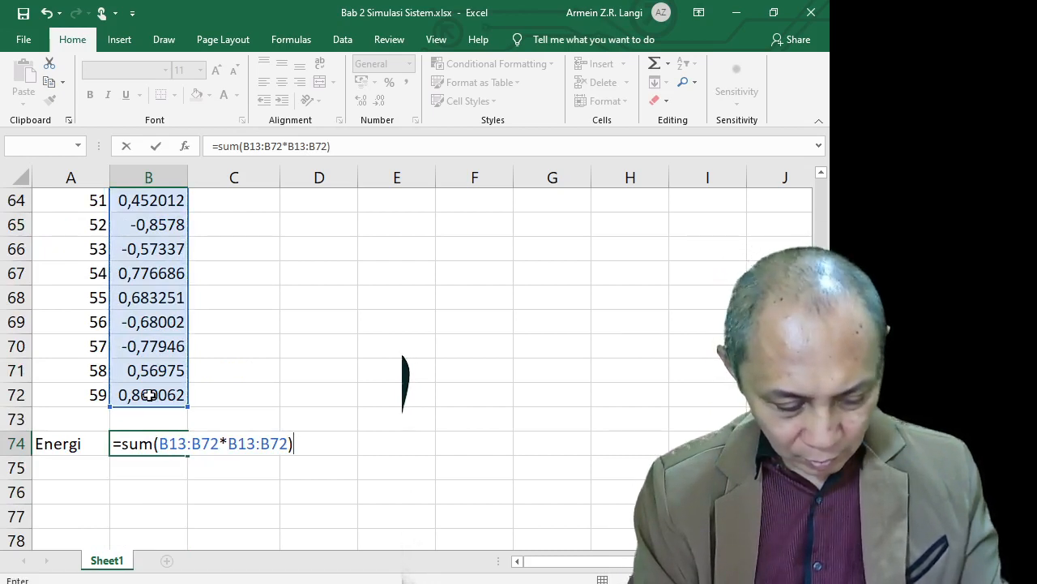
key(ctrl+shift+Return)
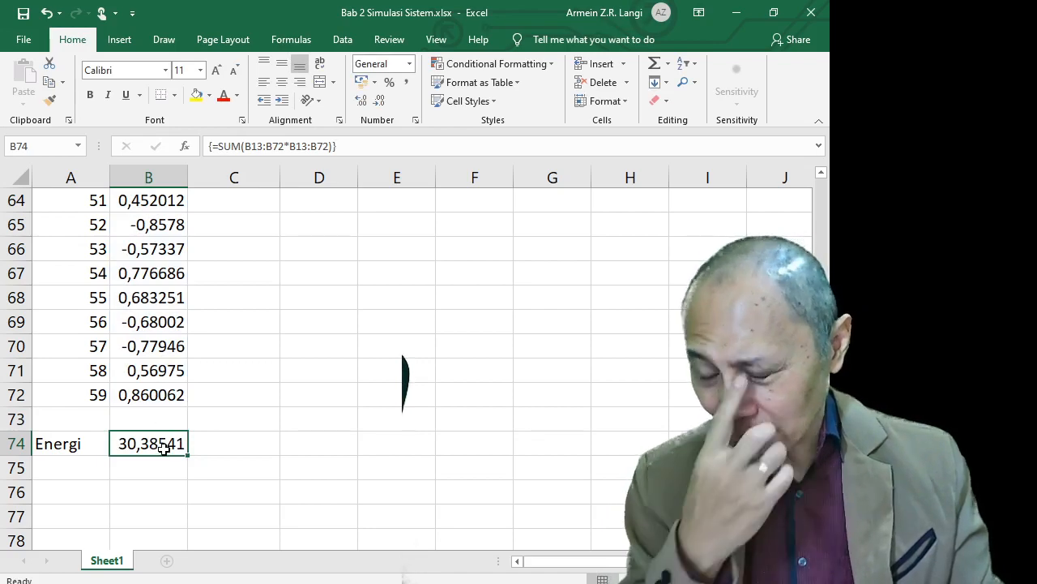
Enter the header y1[n] in C10, then select C13 beside n = 0
scroll(164, 447, up, 15)
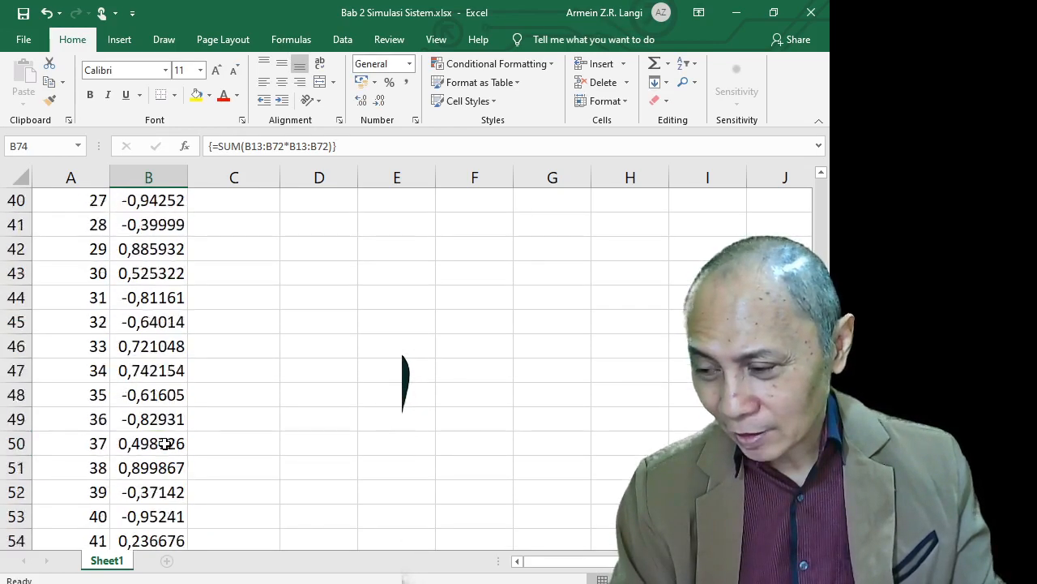
scroll(166, 444, up, 6)
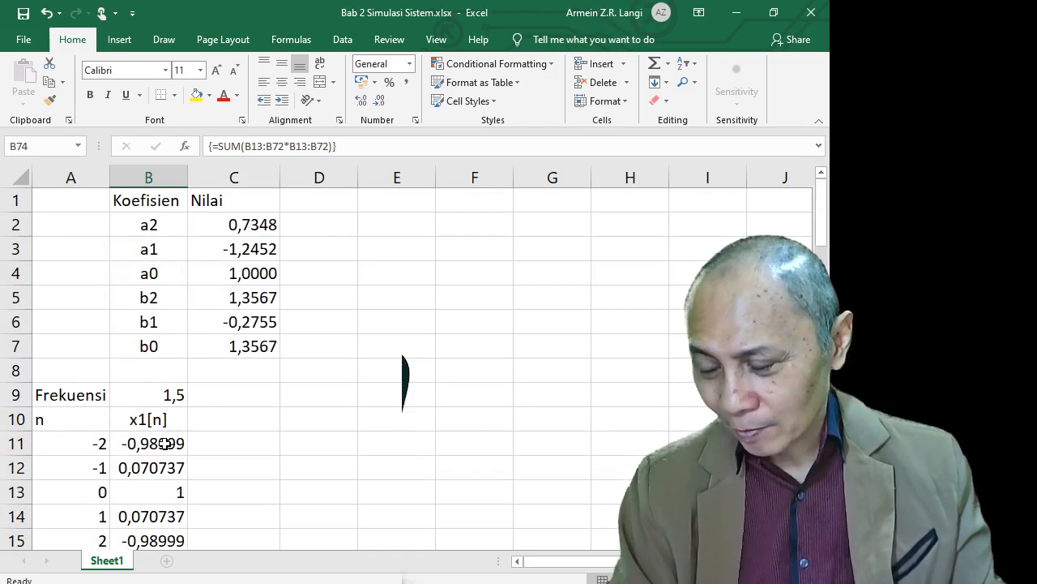
click(232, 424)
text(y)
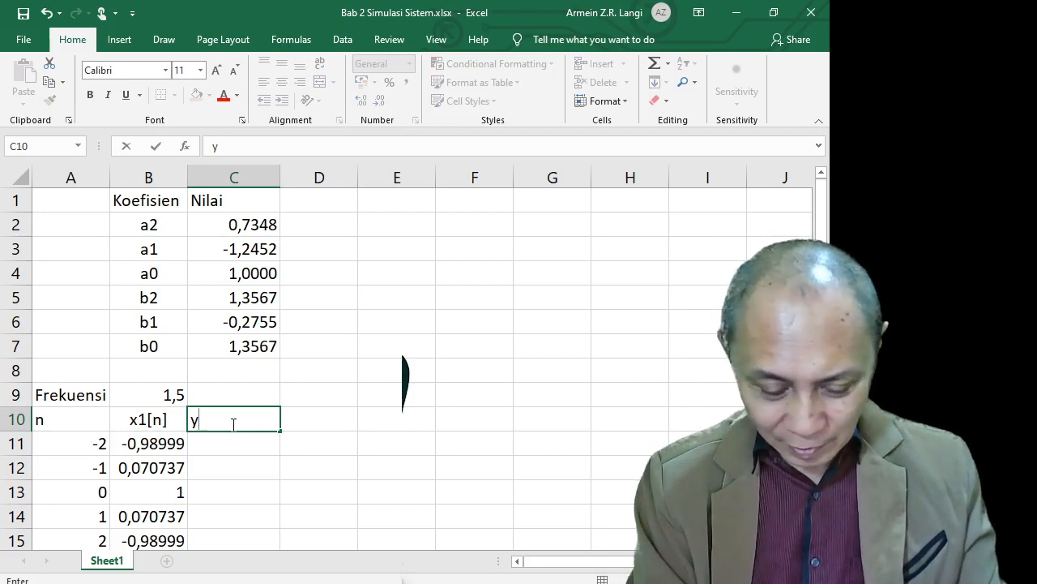
text(1[n])
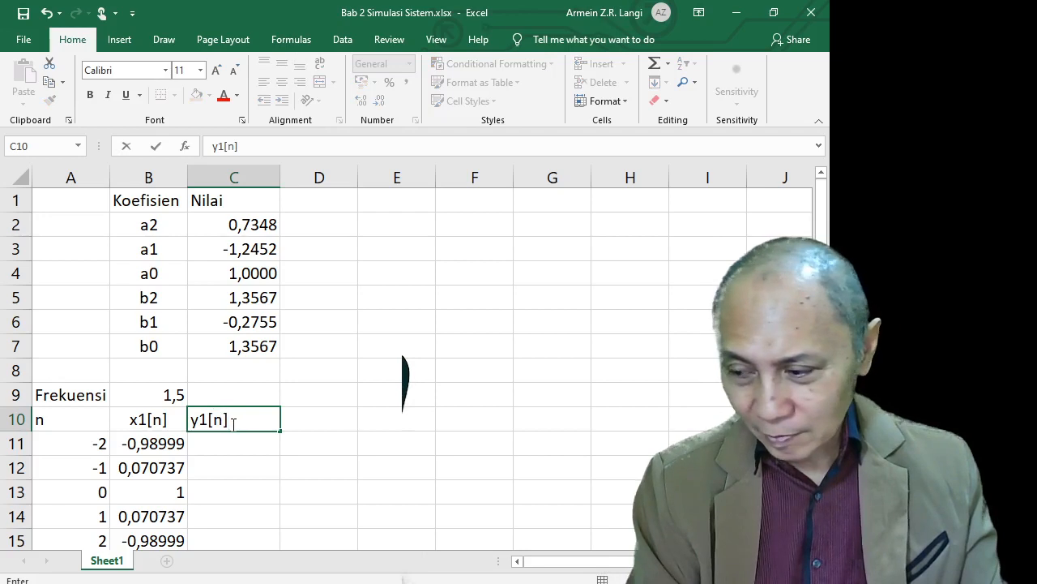
key(Return)
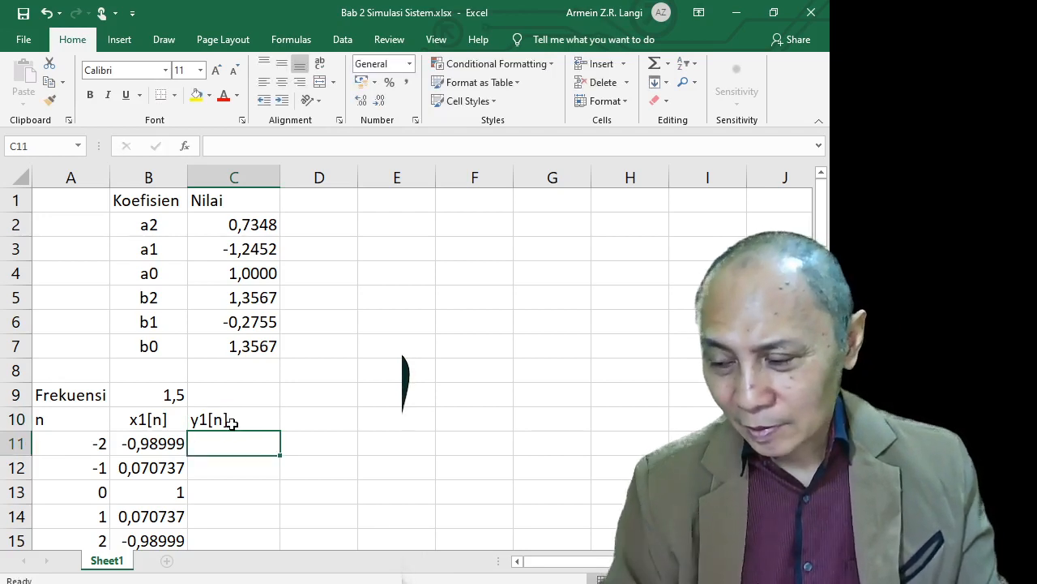
click(216, 493)
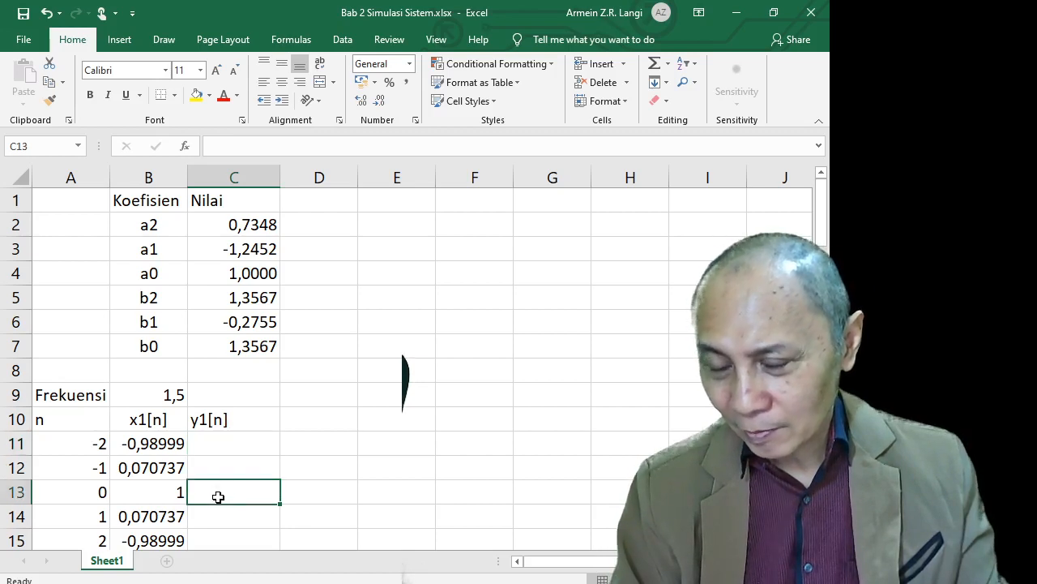
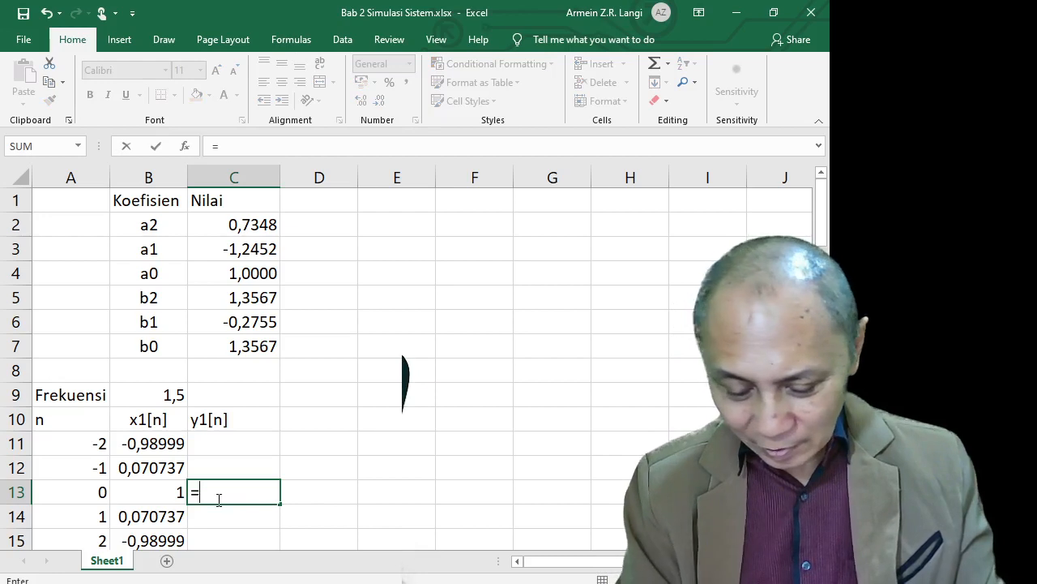
Begin C13's formula with the feedback terms -C2*C11-C3*C12
text(-)
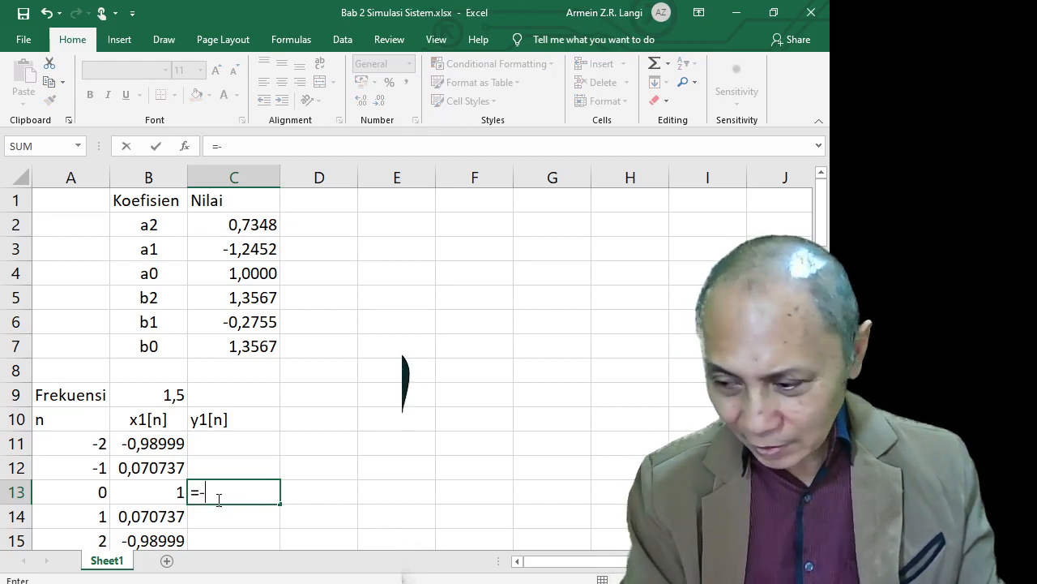
key(Up)
key(Up)
key(Up)
key(Up)
key(Up)
key(Up)
key(Up)
key(Up)
key(Up)
key(Up)
key(Up)
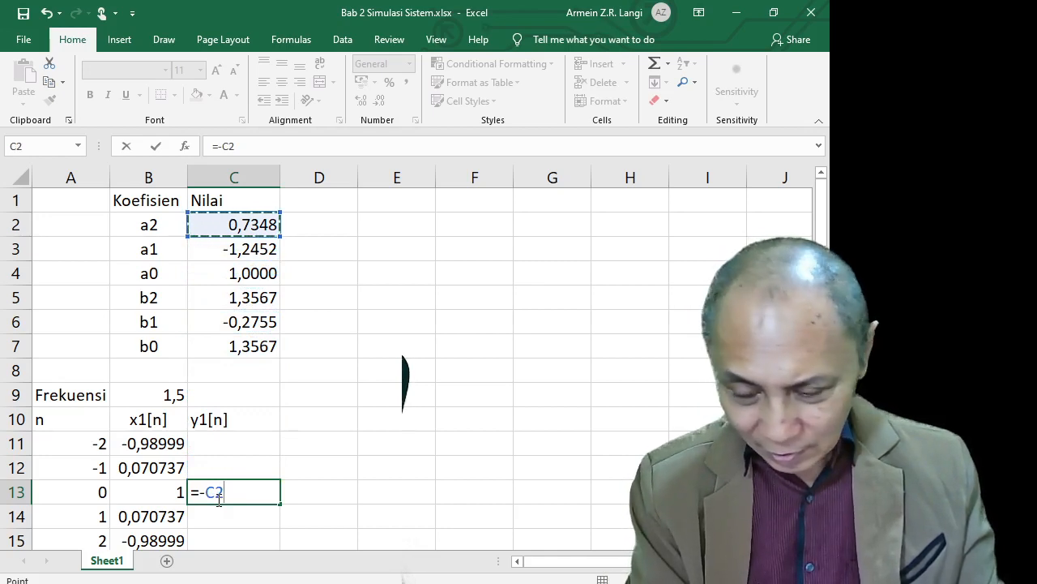
text(*)
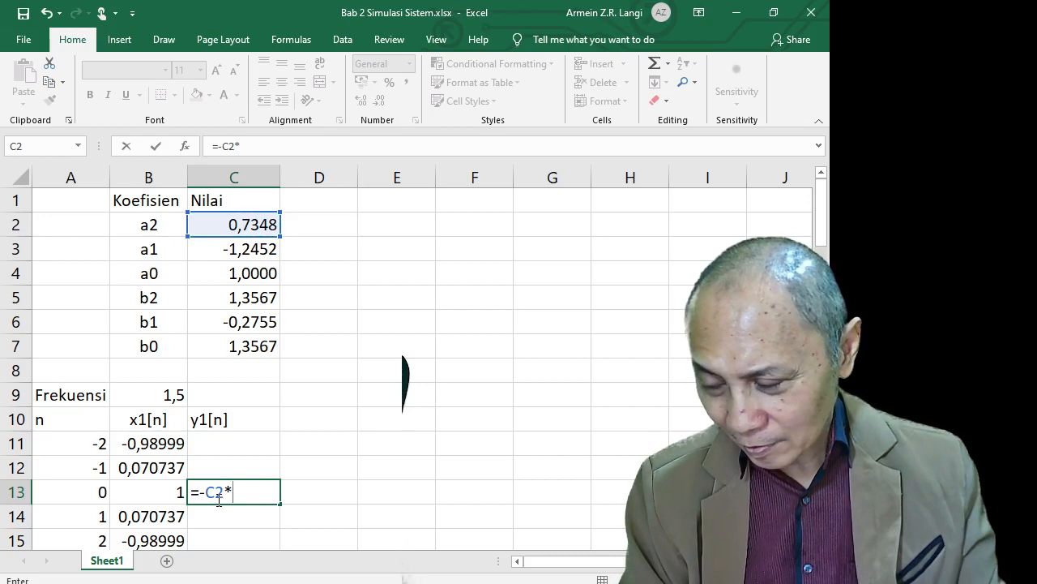
key(Up)
key(Up)
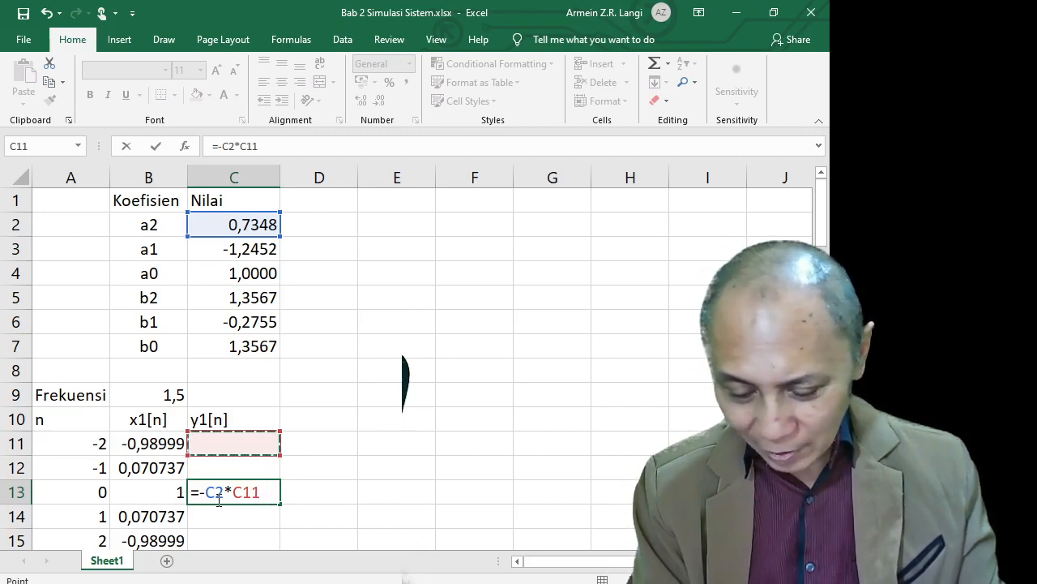
text(-)
key(Up)
key(Up)
key(Up)
key(Up)
key(Up)
key(Up)
key(Up)
key(Up)
key(Up)
key(Up)
key(Up)
key(Down)
text(*)
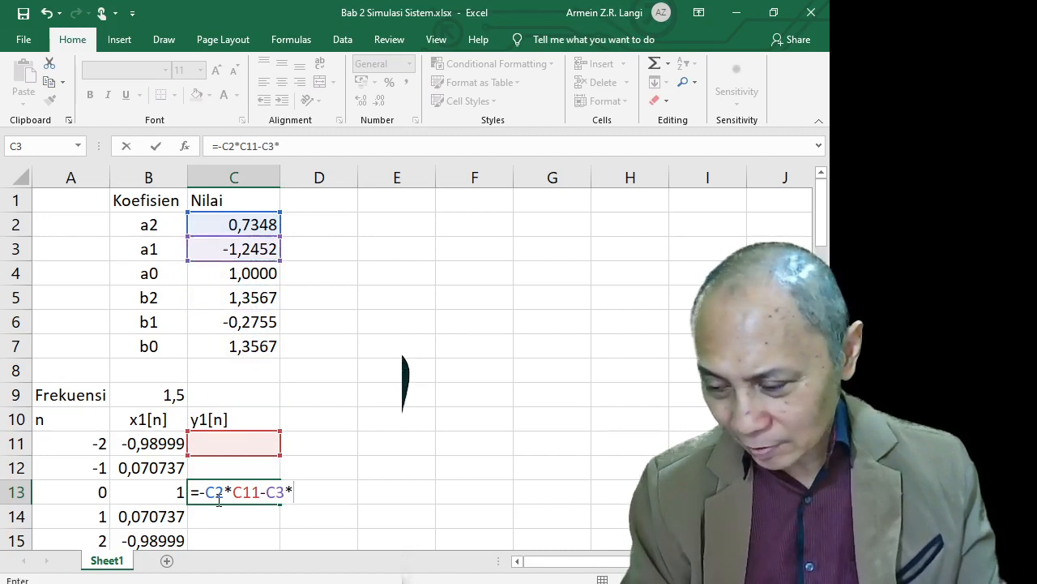
key(Up)
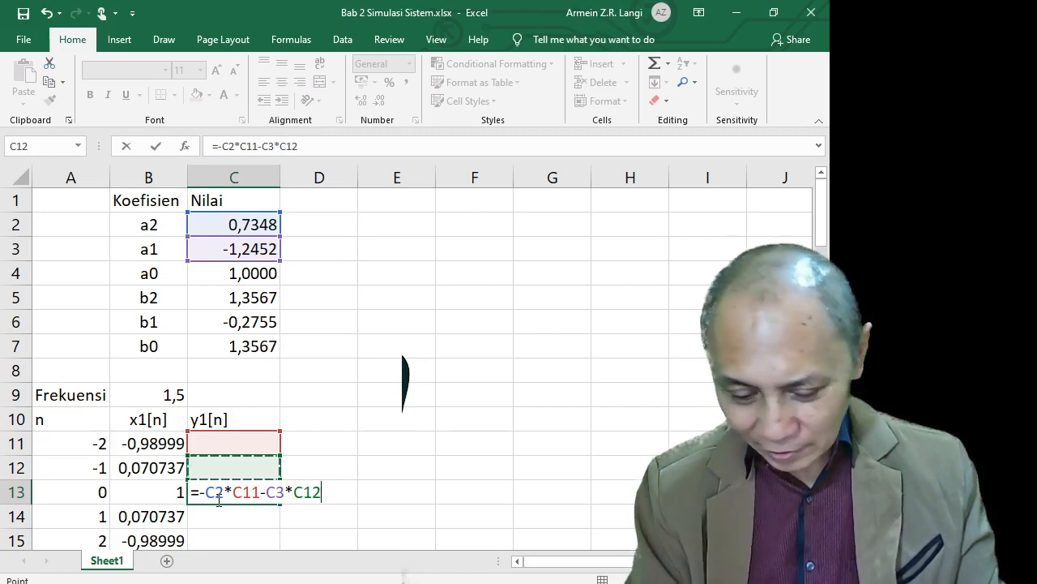
Extend the C13 formula with the input terms +C5+B11+C6*B12
text(+)
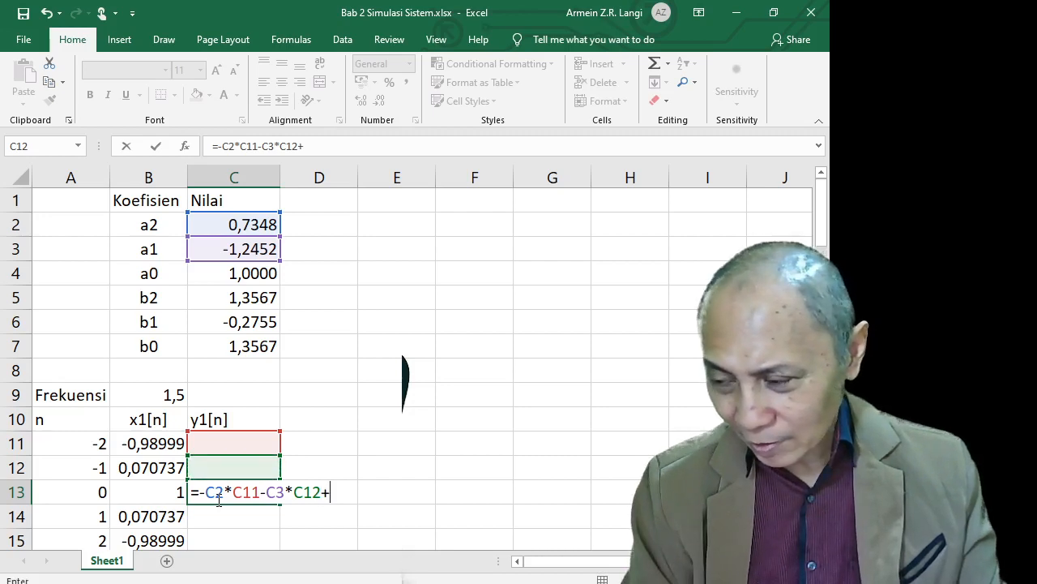
key(Up)
key(Up)
key(Up)
key(Up)
key(Up)
key(Up)
key(Up)
key(Up)
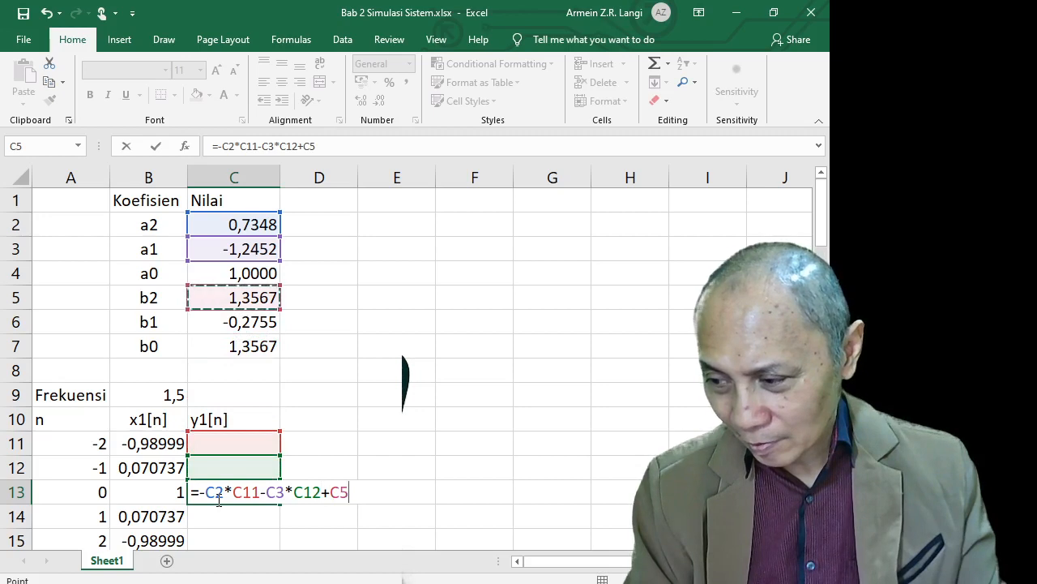
text(+)
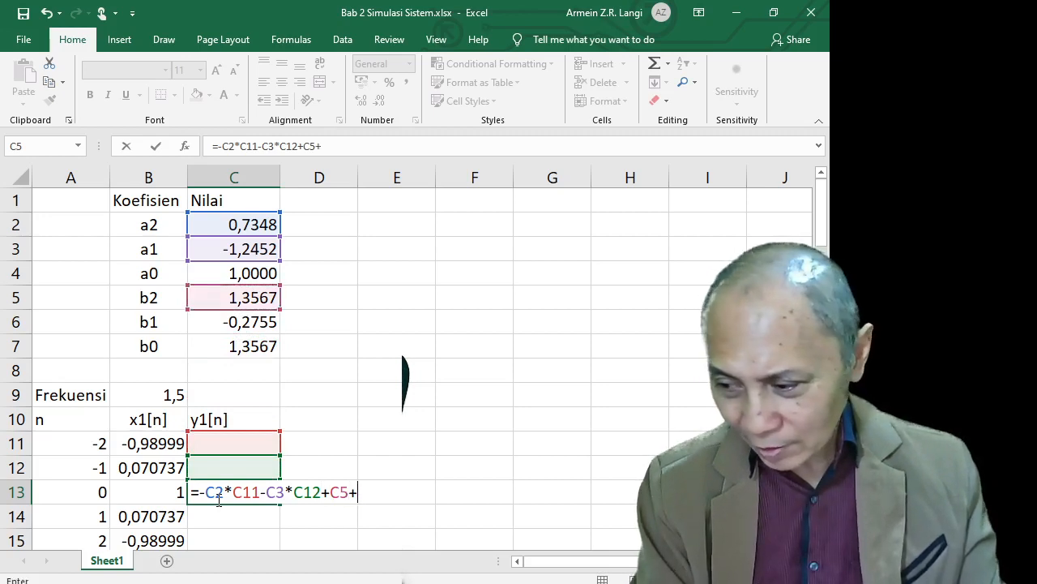
key(Up)
key(Up)
key(Left)
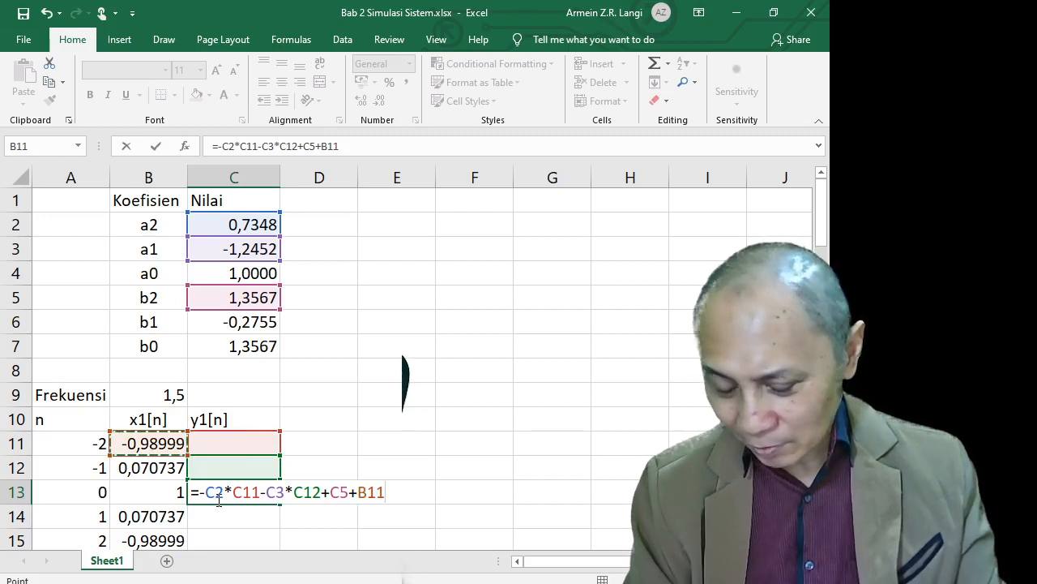
text(+)
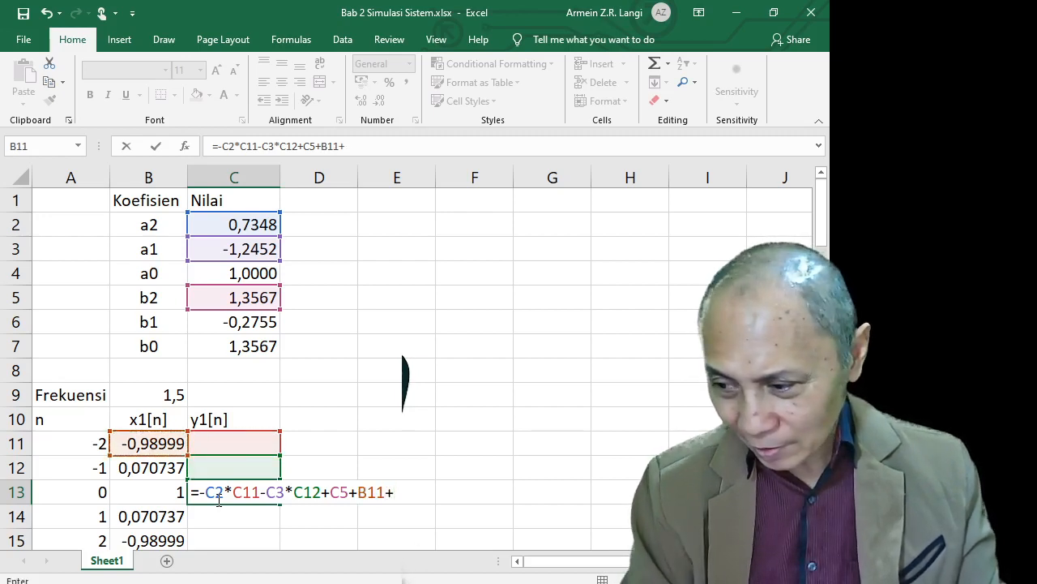
key(Up)
key(Up)
key(Up)
key(Up)
key(Up)
key(Up)
key(Up)
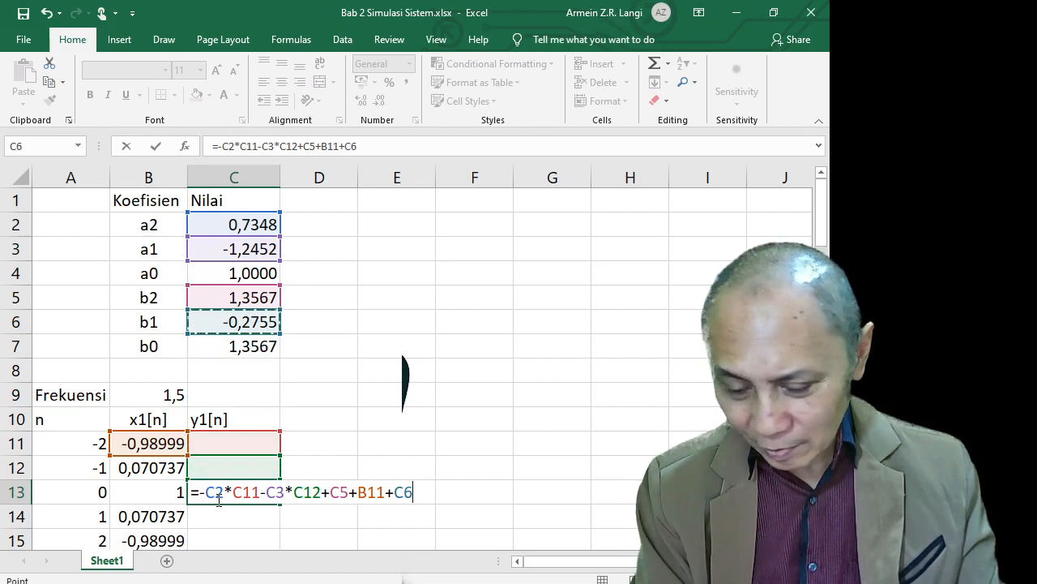
text(*)
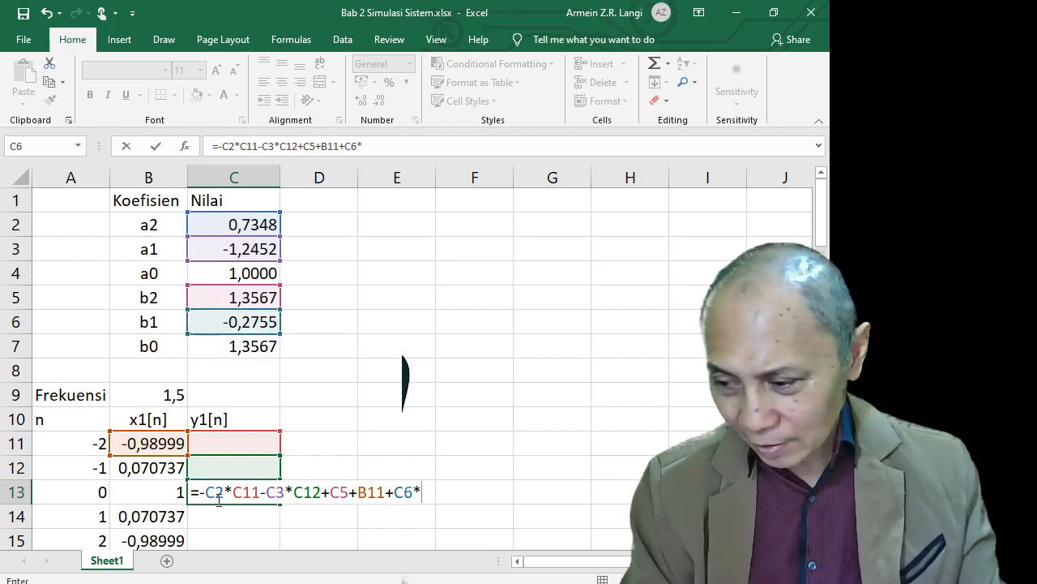
key(Up)
key(Left)
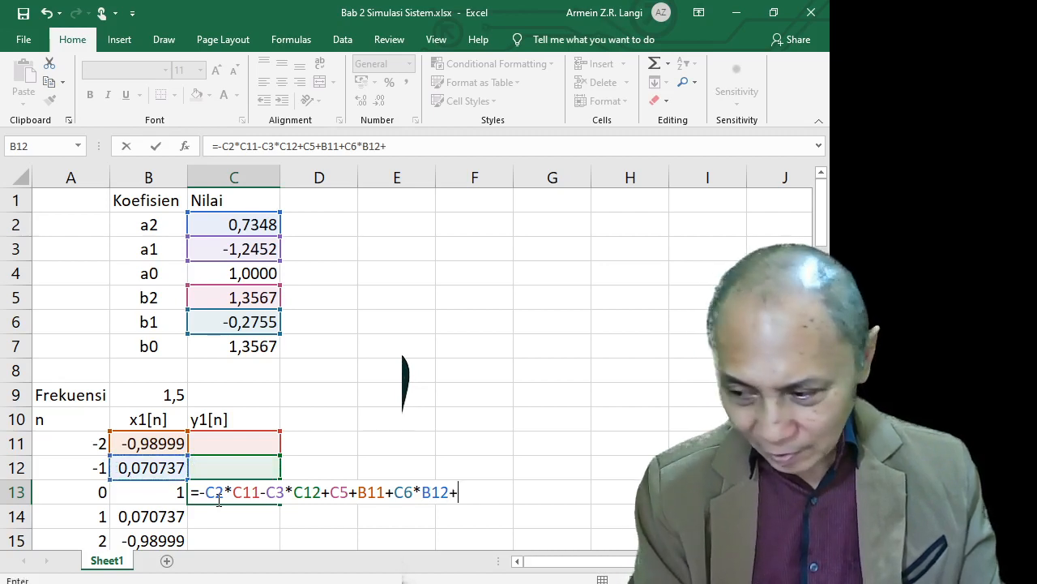
Finish the C13 formula with +C7*B13 and commit it, giving 1,7039194
text(+)
key(Up)
key(Up)
key(Up)
key(Up)
key(Up)
key(Up)
key(Up)
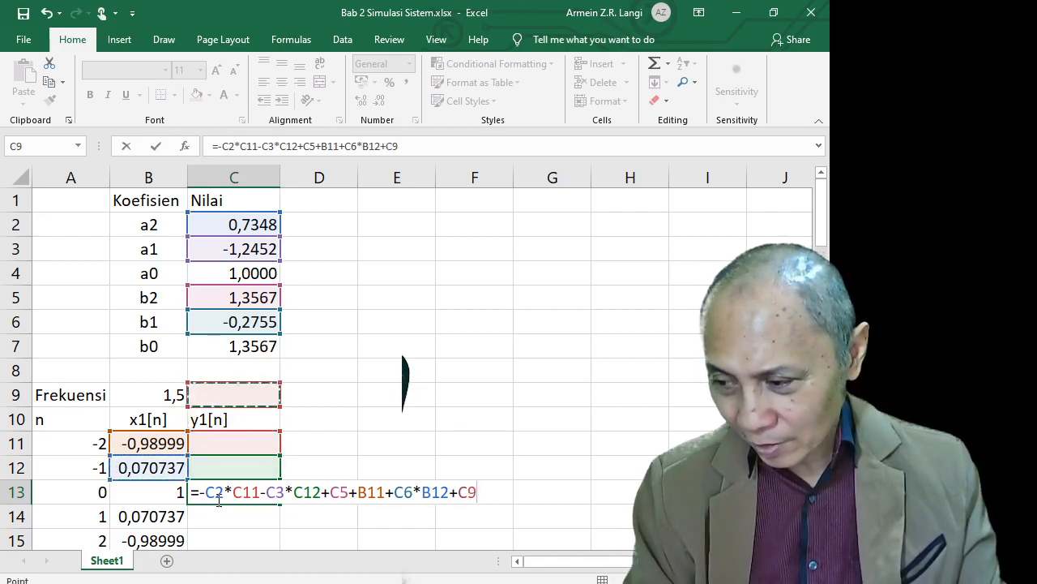
key(Down)
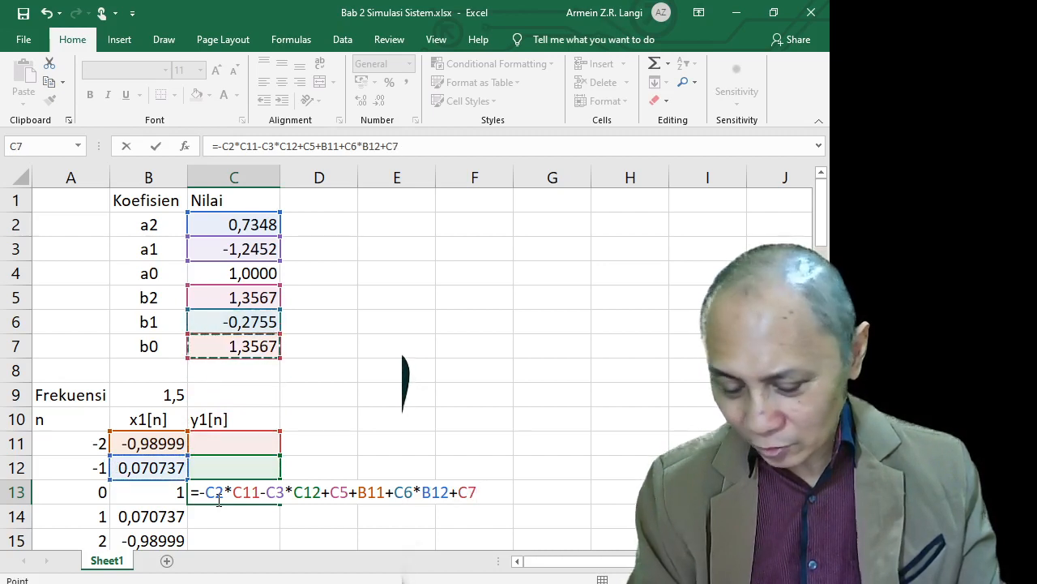
text(*)
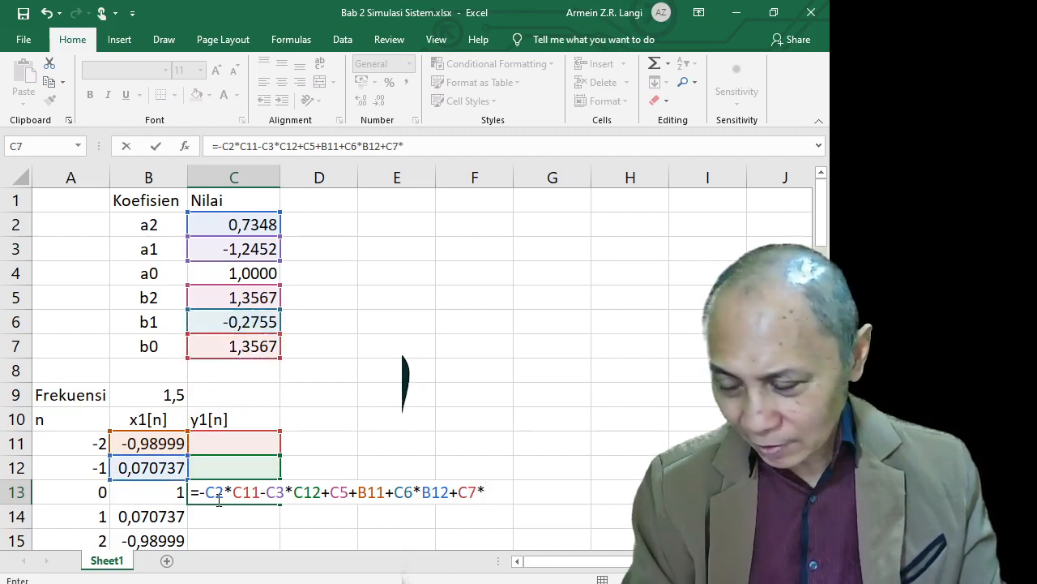
key(Left)
key(Left)
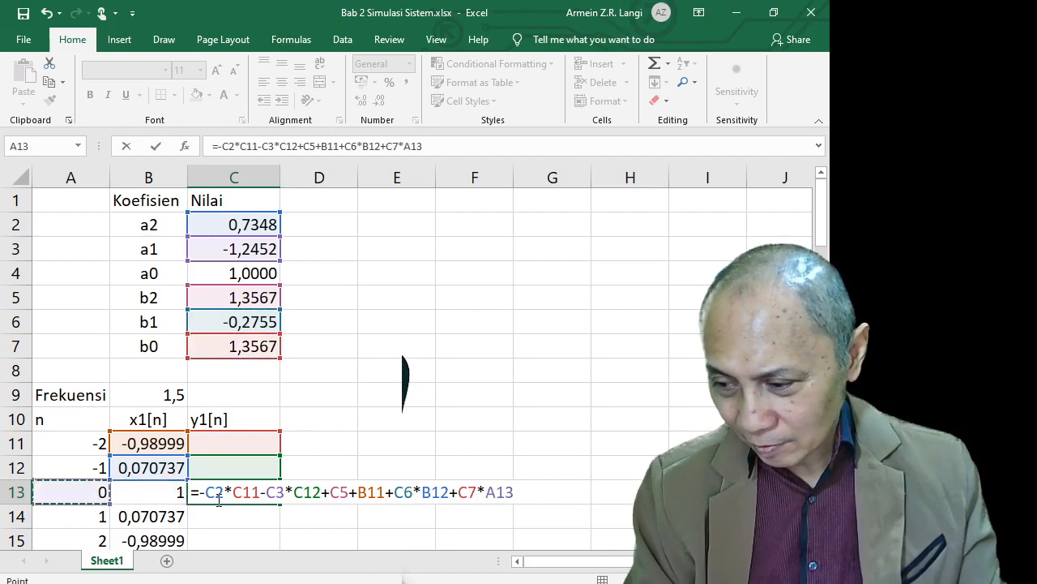
key(Right)
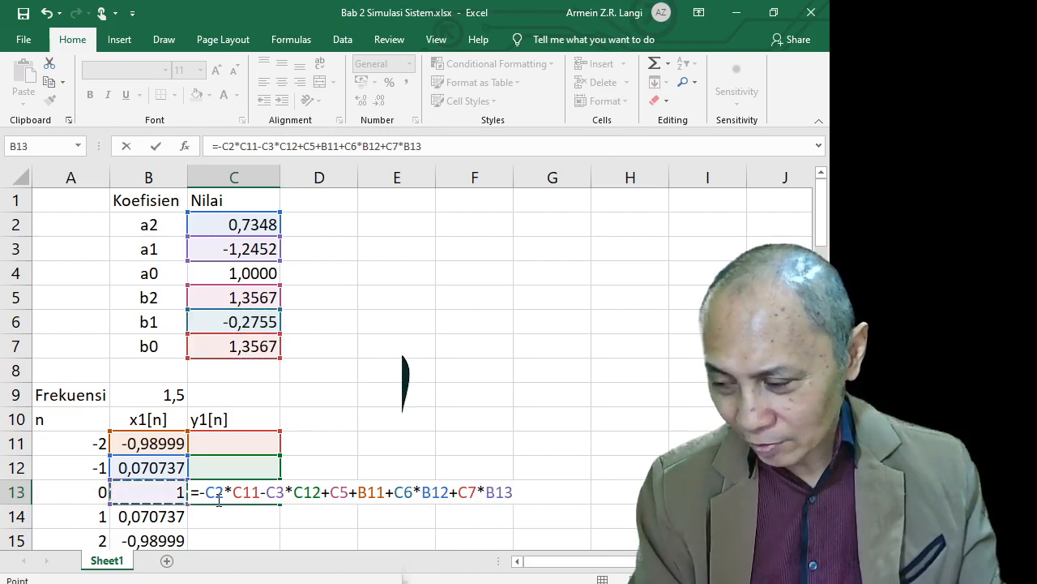
key(Return)
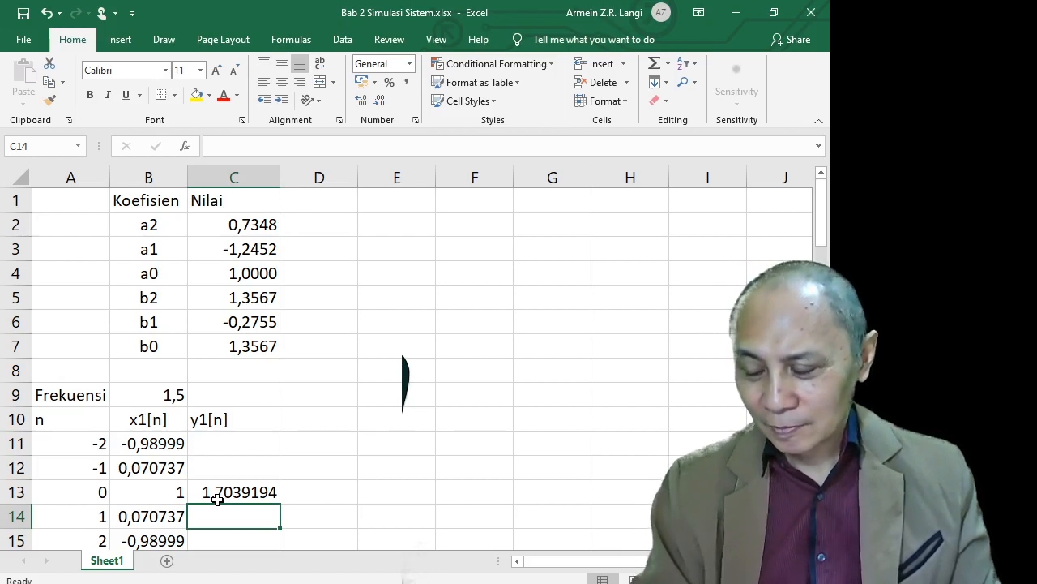
Inspect C13 and the empty C12, then put C13's formula into edit mode in the formula bar
click(217, 500)
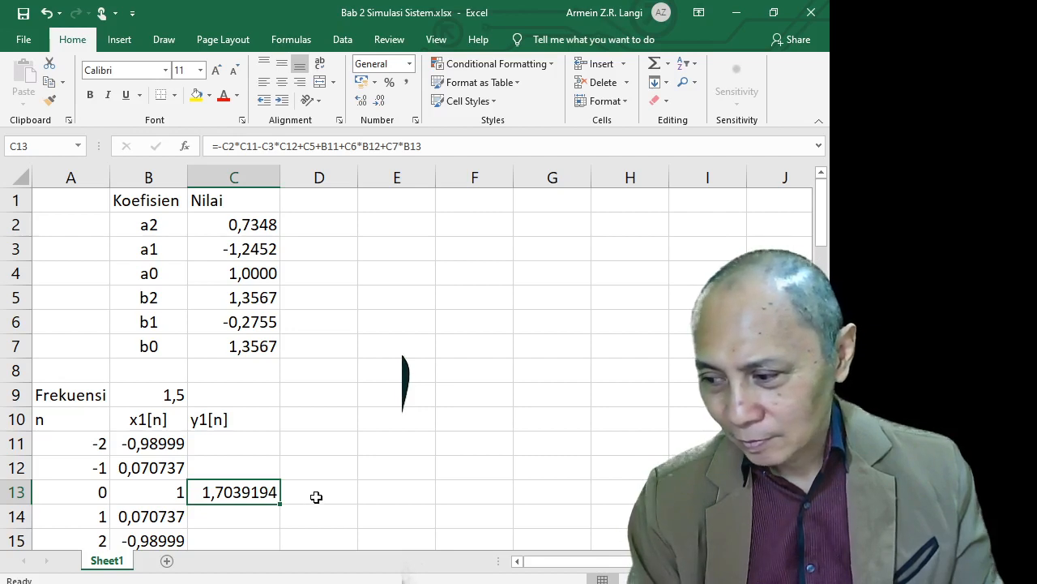
click(272, 467)
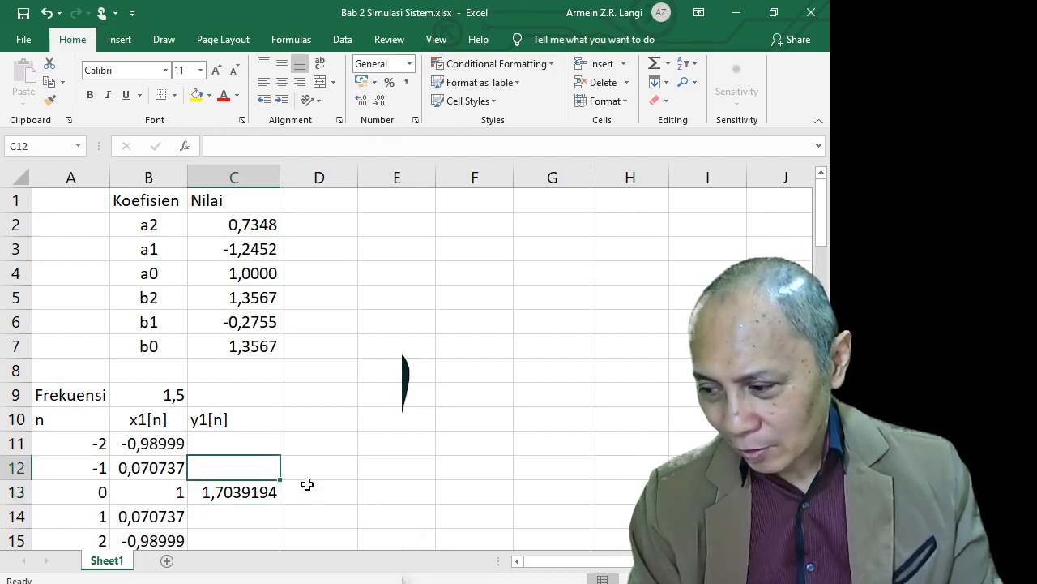
click(255, 496)
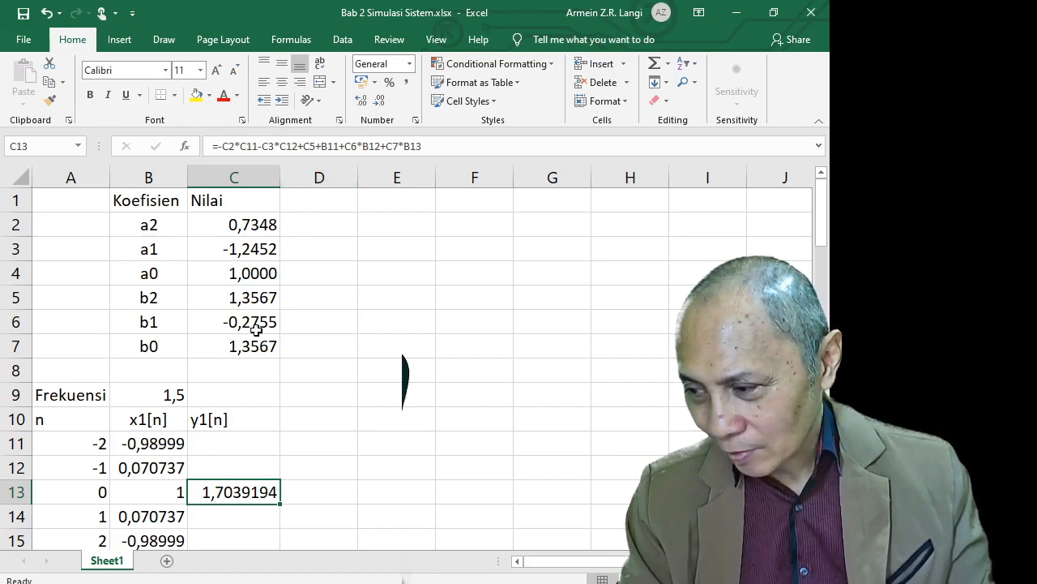
click(320, 150)
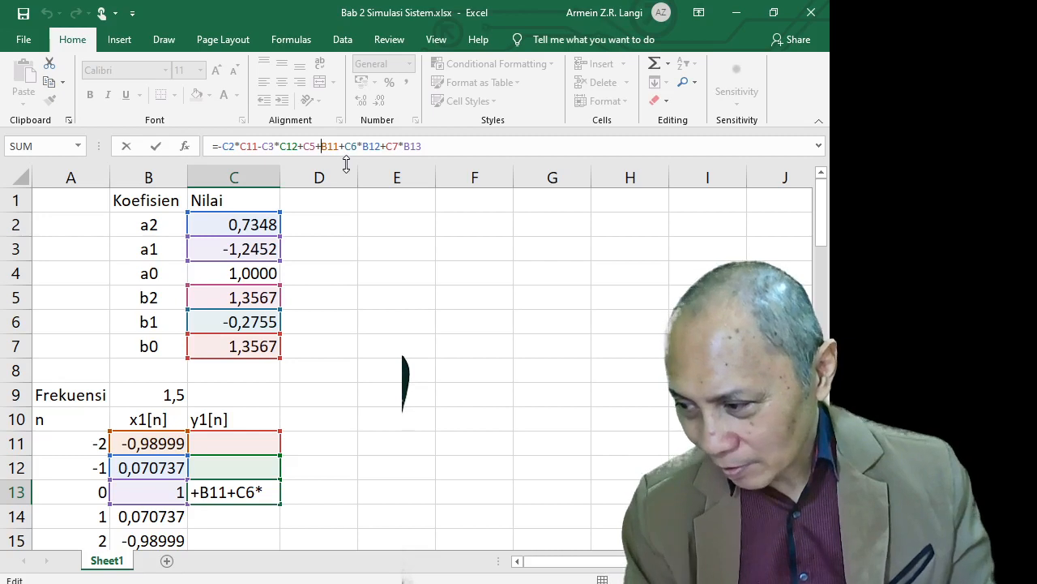
Change the + before B11 to * so C13 uses C5*B11, giving -0,0059109
key(BackSpace)
text(*)
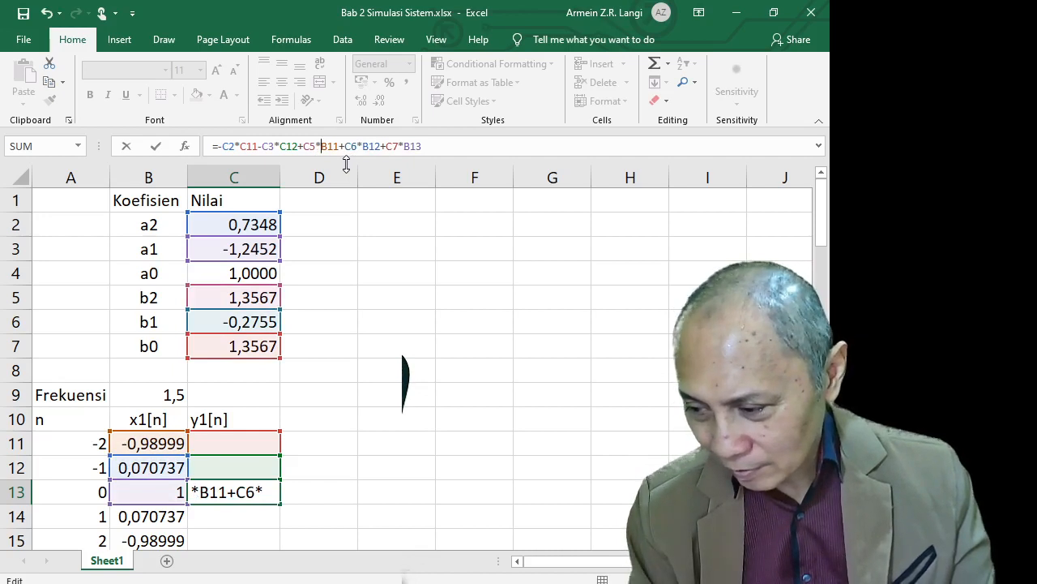
key(Return)
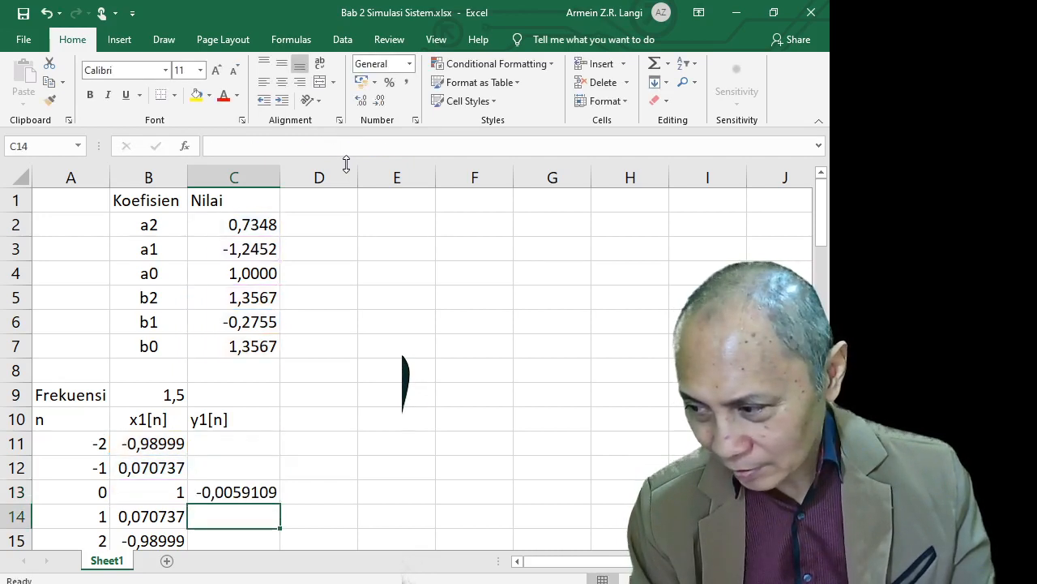
key(Up)
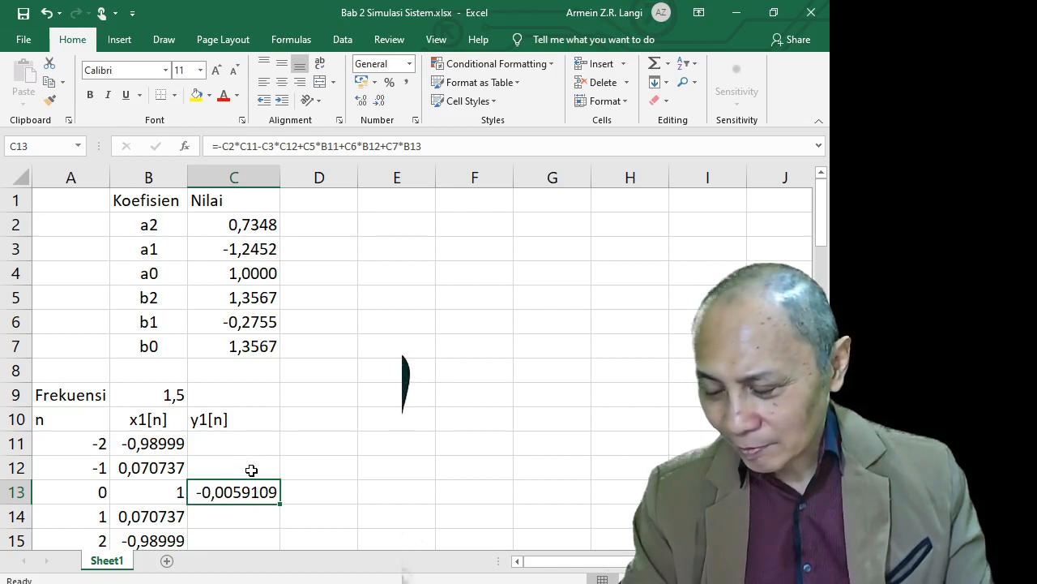
Enter 0 in C11 and C12 as the initial y1[n] outputs for n = -2 and -1
click(253, 451)
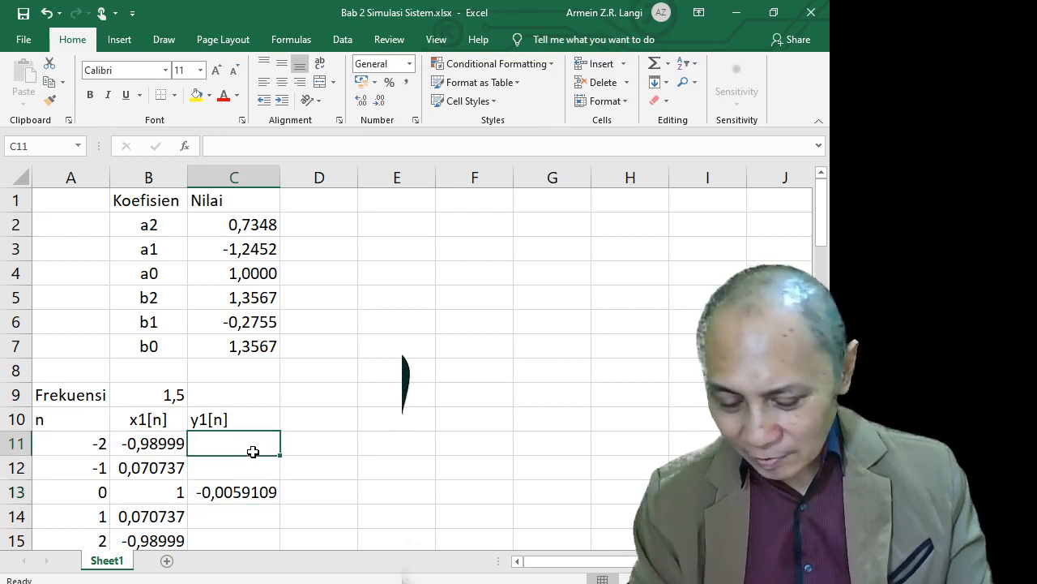
text(0)
key(Return)
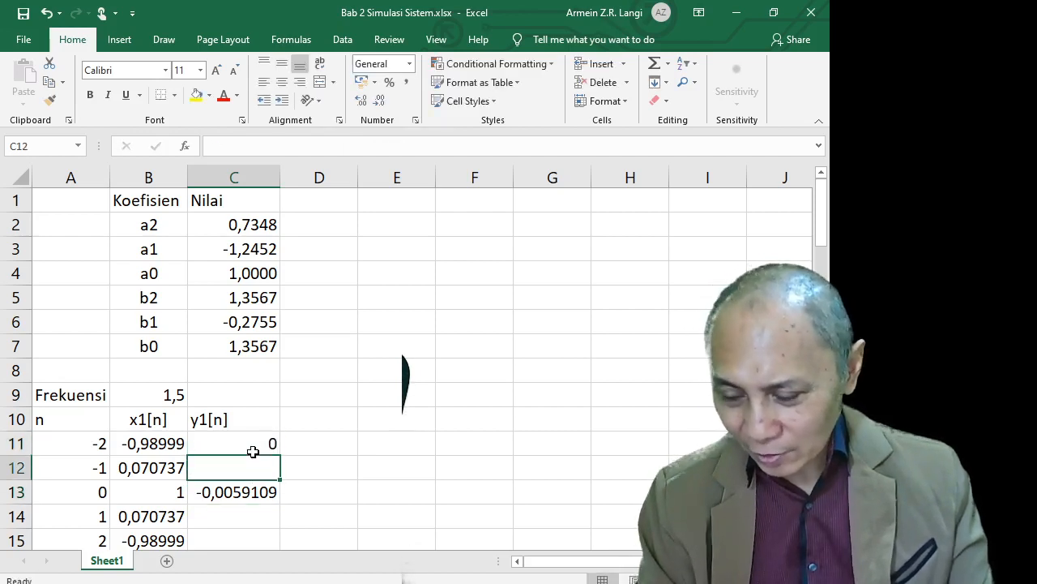
text(0)
key(Return)
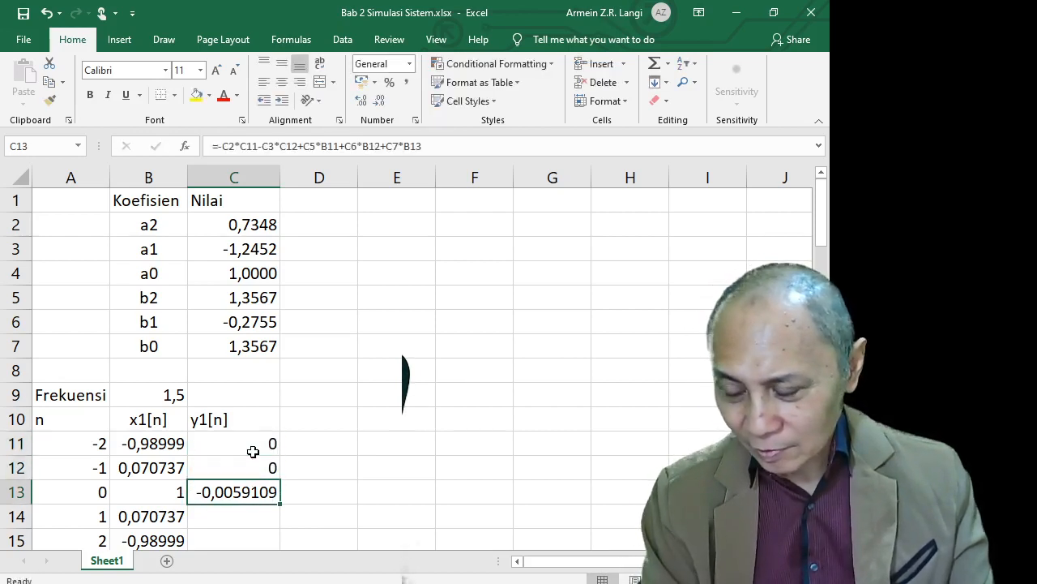
key(Down)
key(Down)
key(Down)
key(Down)
key(Down)
key(Up)
key(Up)
key(Up)
key(Up)
key(Up)
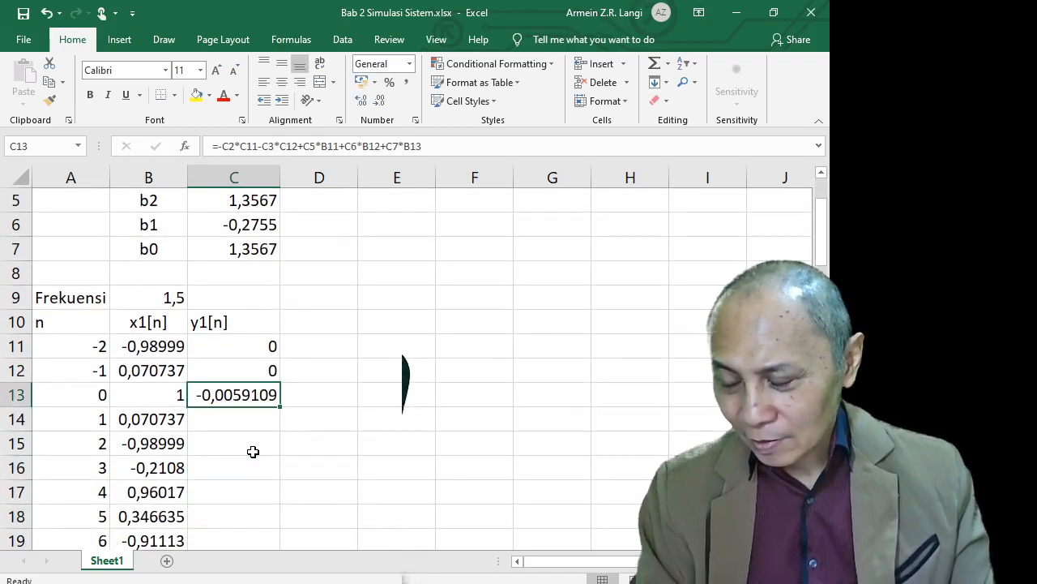
key(Down)
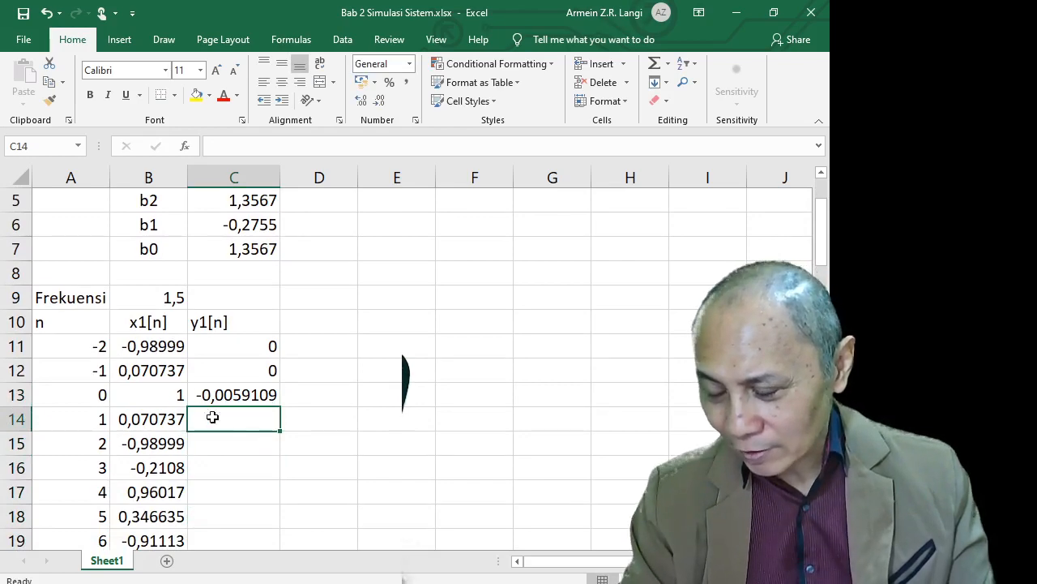
scroll(235, 445, up, 2)
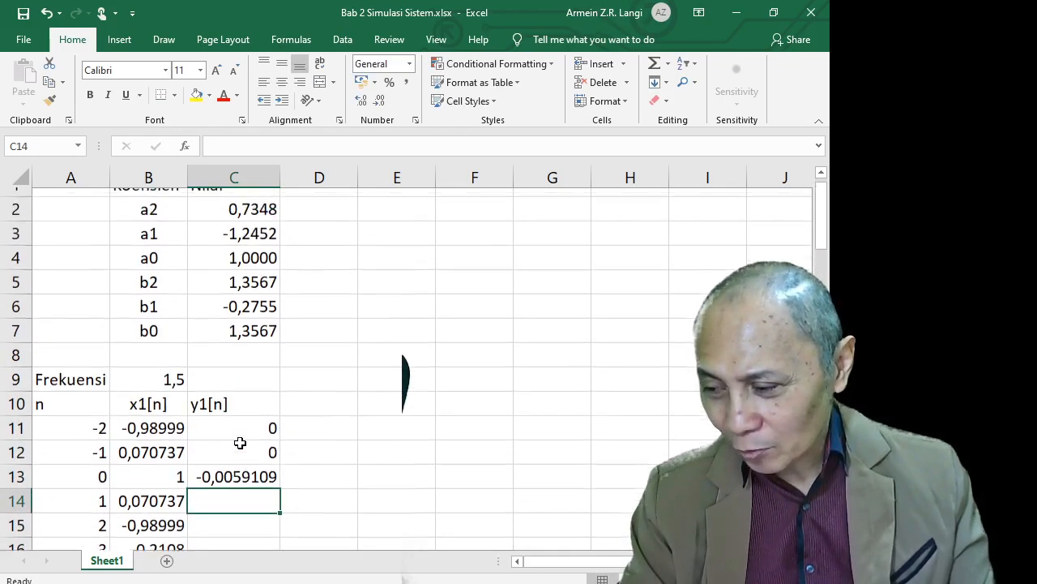
click(248, 484)
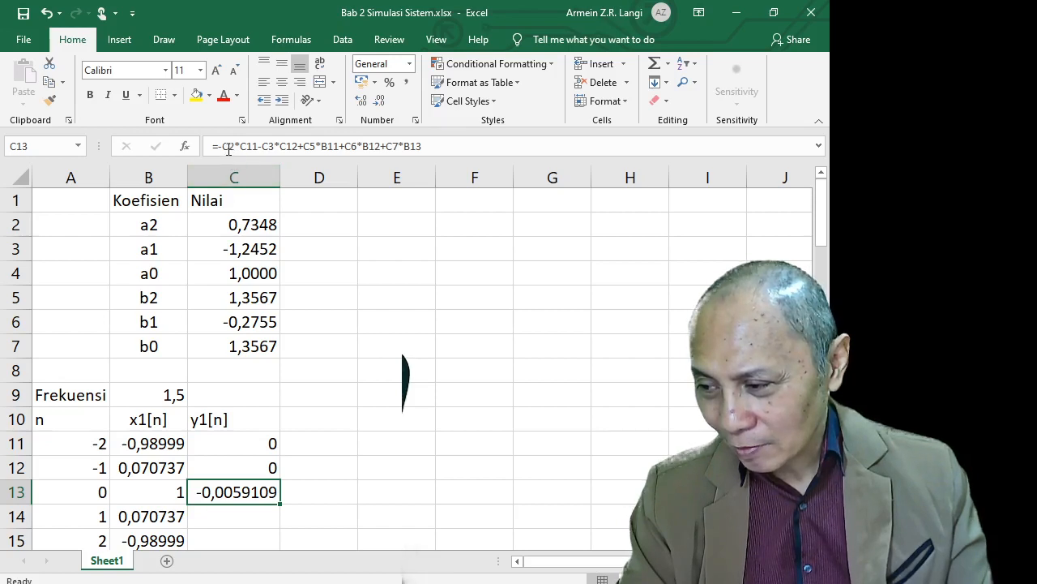
Anchor C13's coefficient references as C$2, C$3, C$5, C$6 and C$7
key(F2)
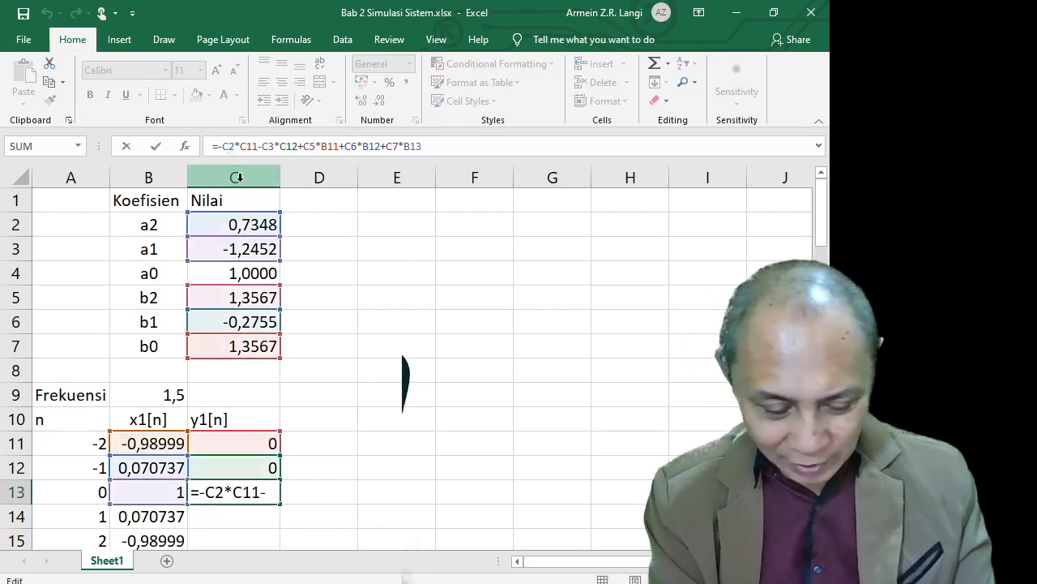
text($)
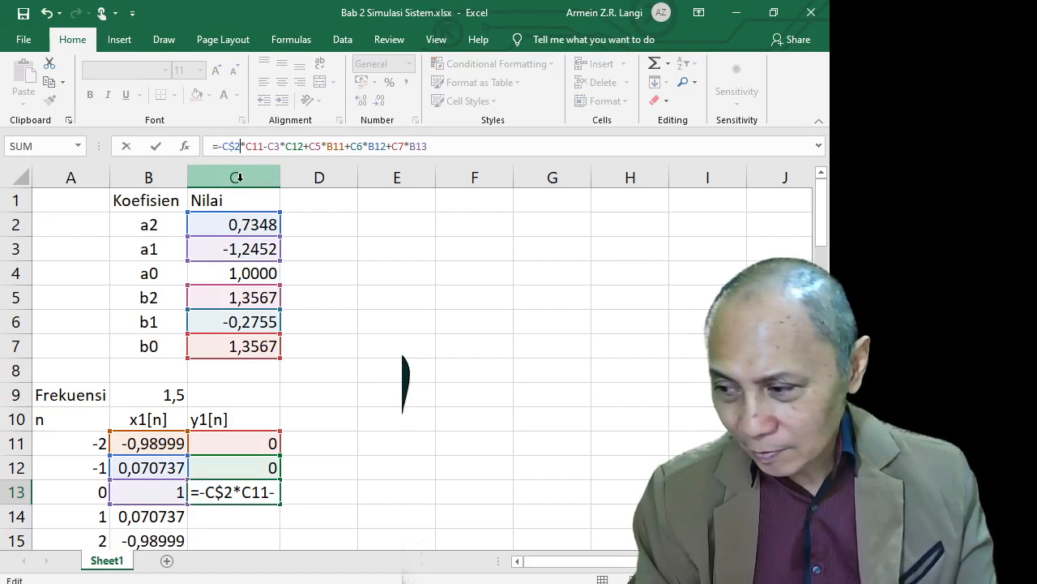
key(Right)
key(Right)
key(Right)
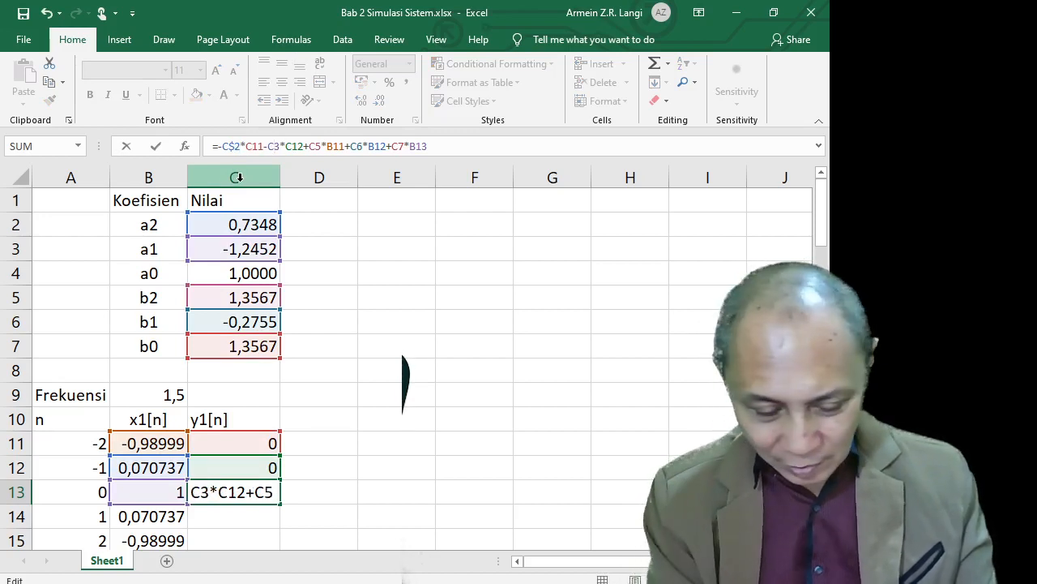
text($)
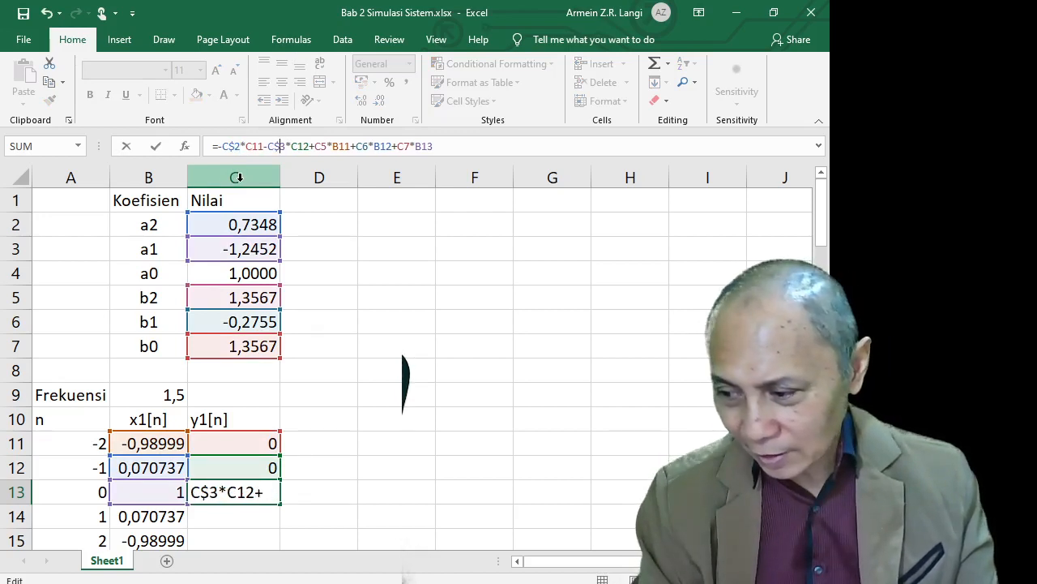
key(Right)
key(Right)
key(Right)
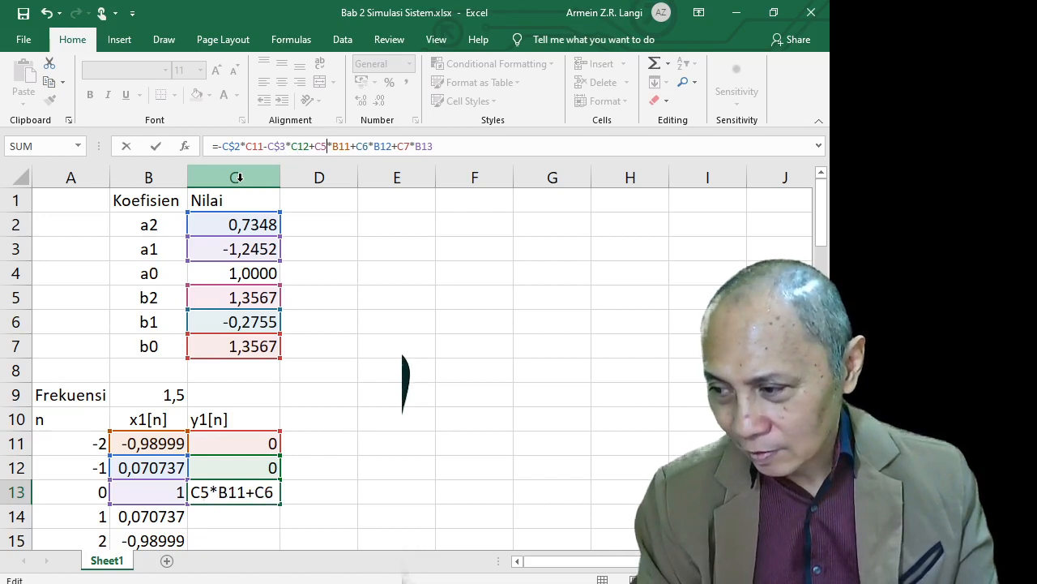
text($)
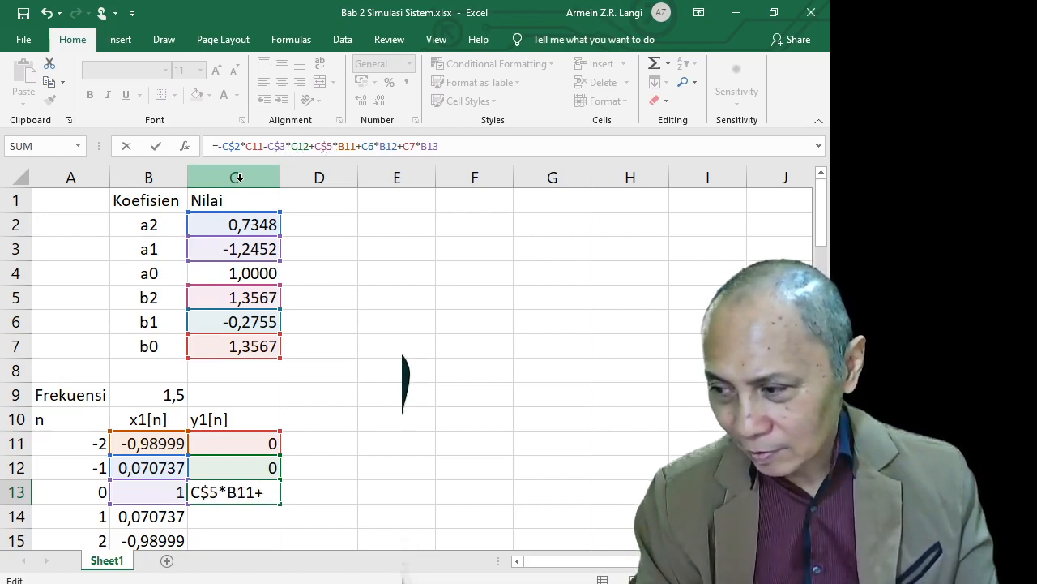
key(Right)
key(Right)
text($)
key(Right)
key(Right)
key(Right)
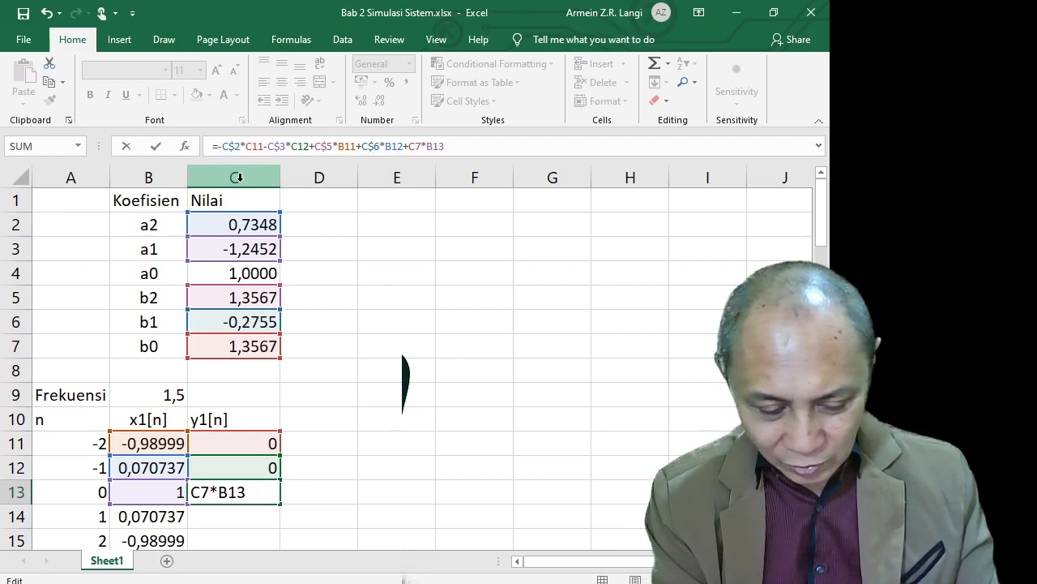
text($)
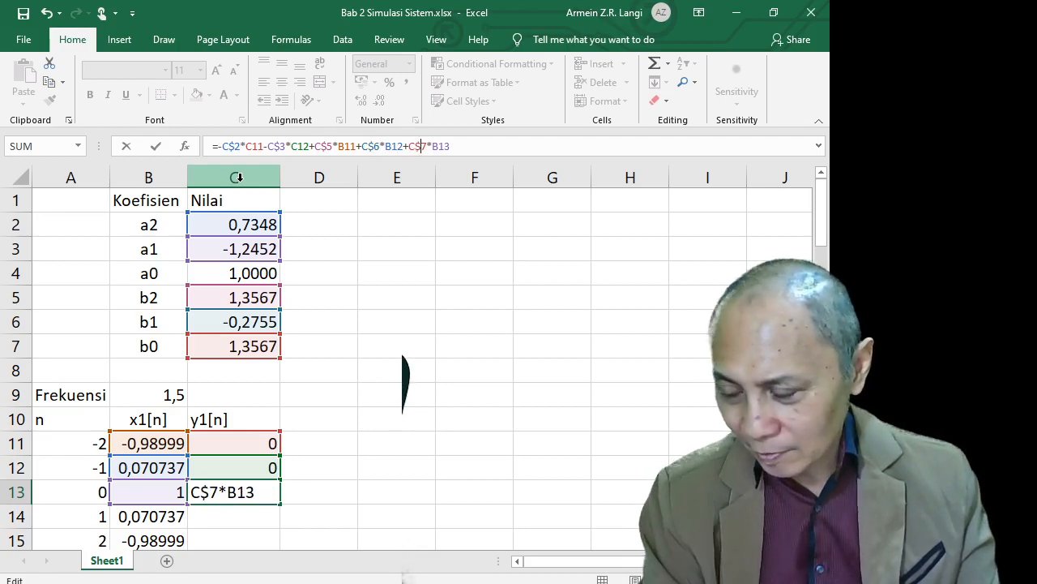
key(Return)
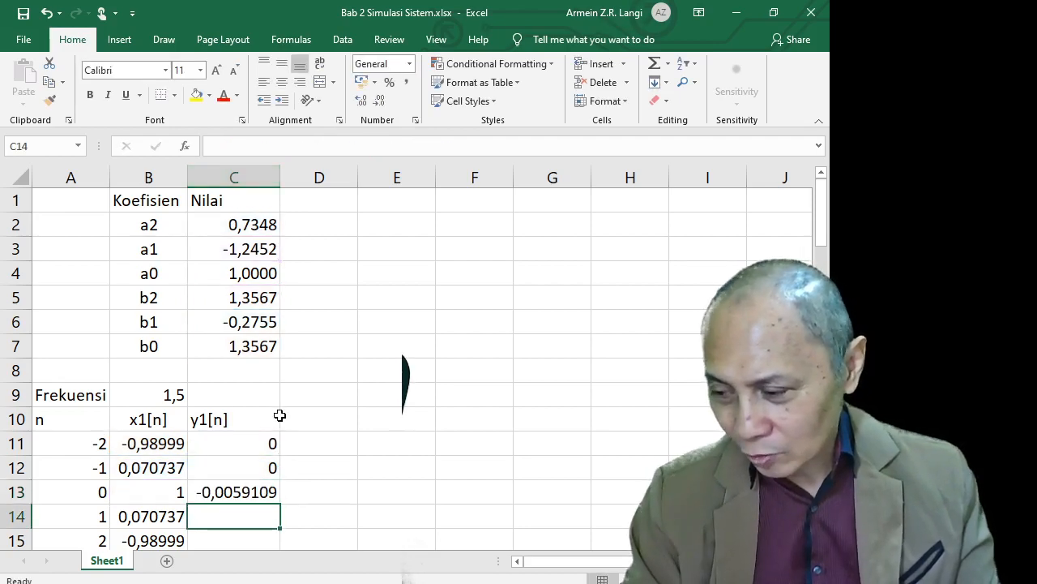
scroll(279, 438, down, 2)
Copy C13's y1[n] formula and start selecting a target range below it
click(270, 351)
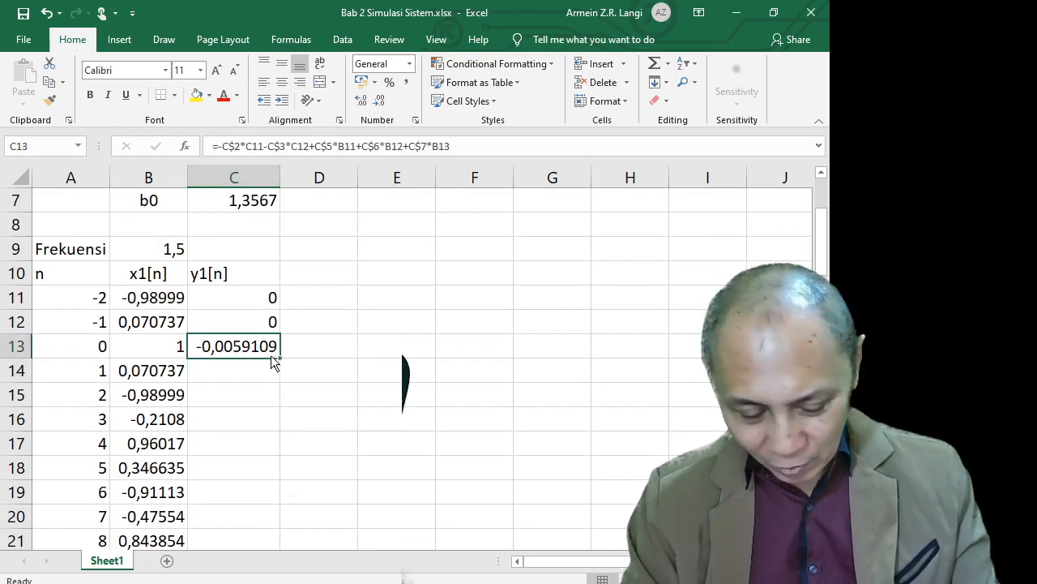
key(ctrl+c)
click(268, 373)
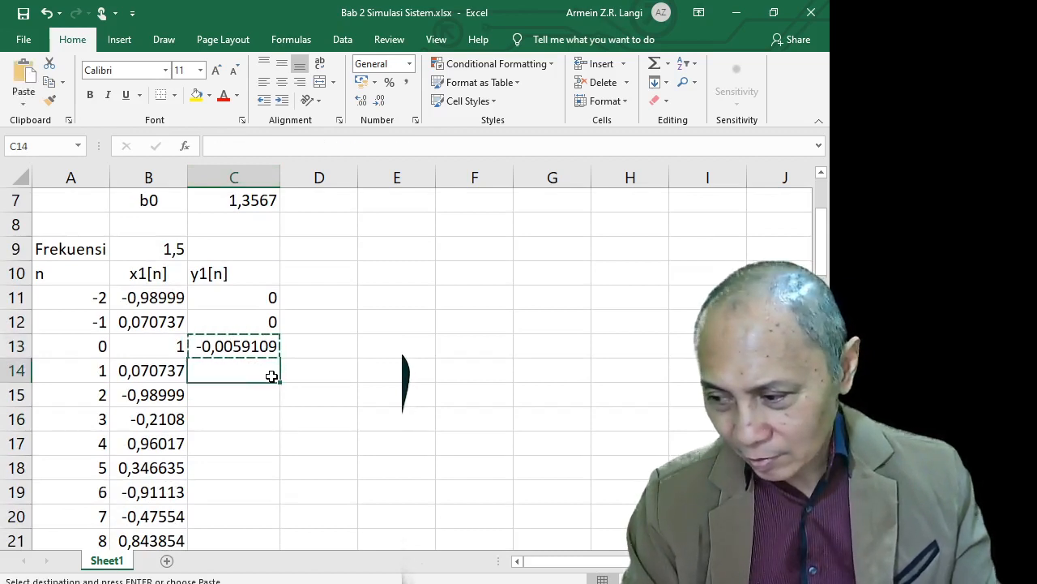
drag(280, 382, 287, 459)
click(303, 432)
Fill the y1[n] formula from C13 down to C72, ending at 0,0521668
click(267, 348)
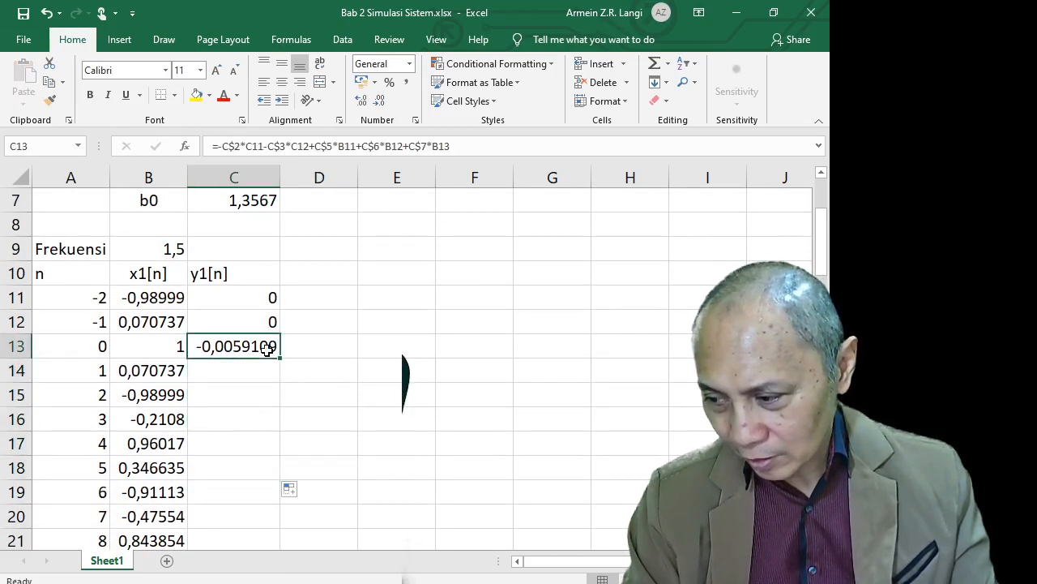
mouse_move(280, 357)
mouse_down()
mouse_move(277, 488)
mouse_move(289, 567)
mouse_move(273, 498)
mouse_up()
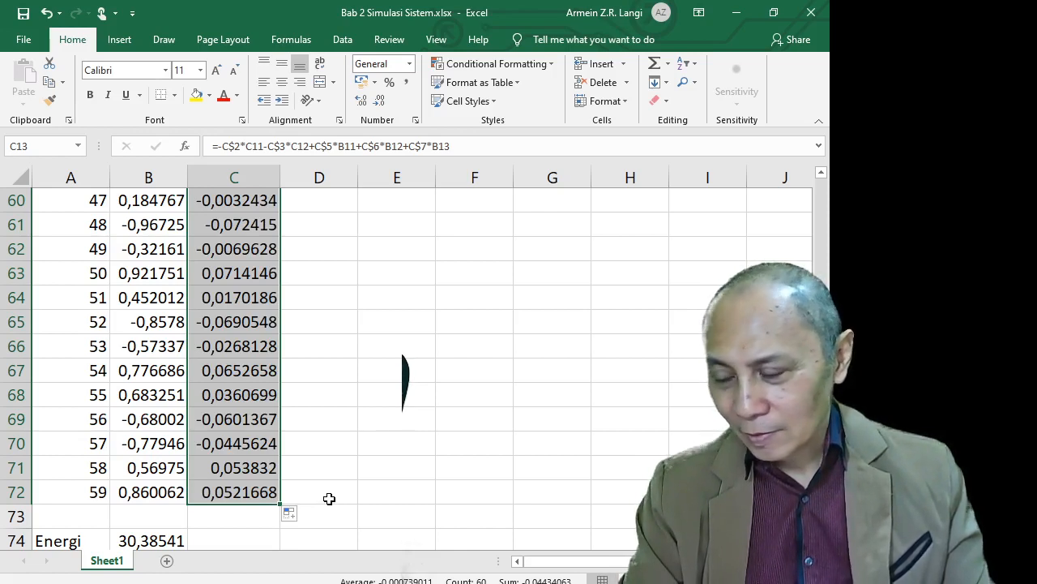
scroll(329, 498, up, 13)
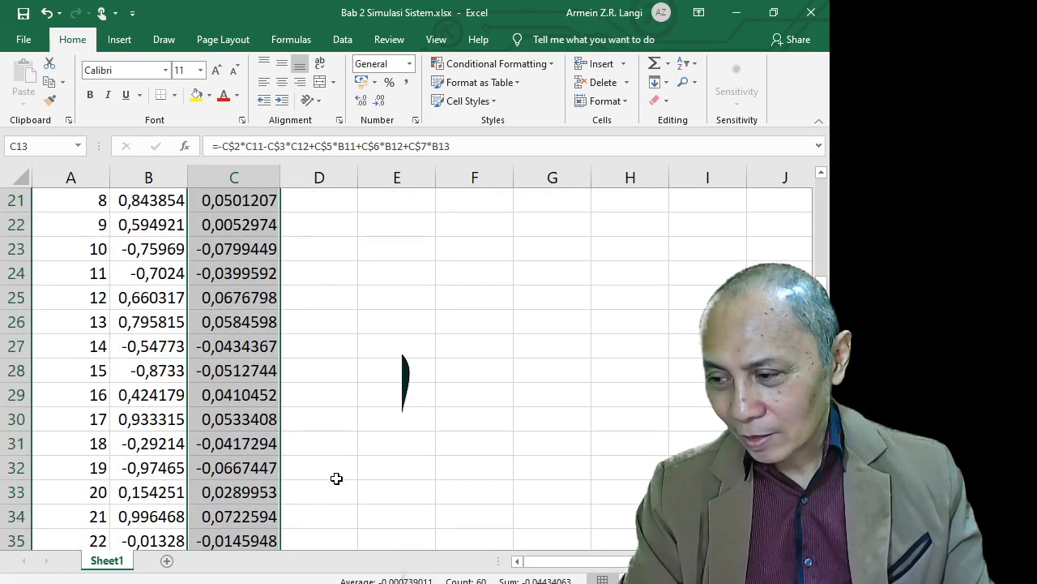
scroll(335, 479, up, 6)
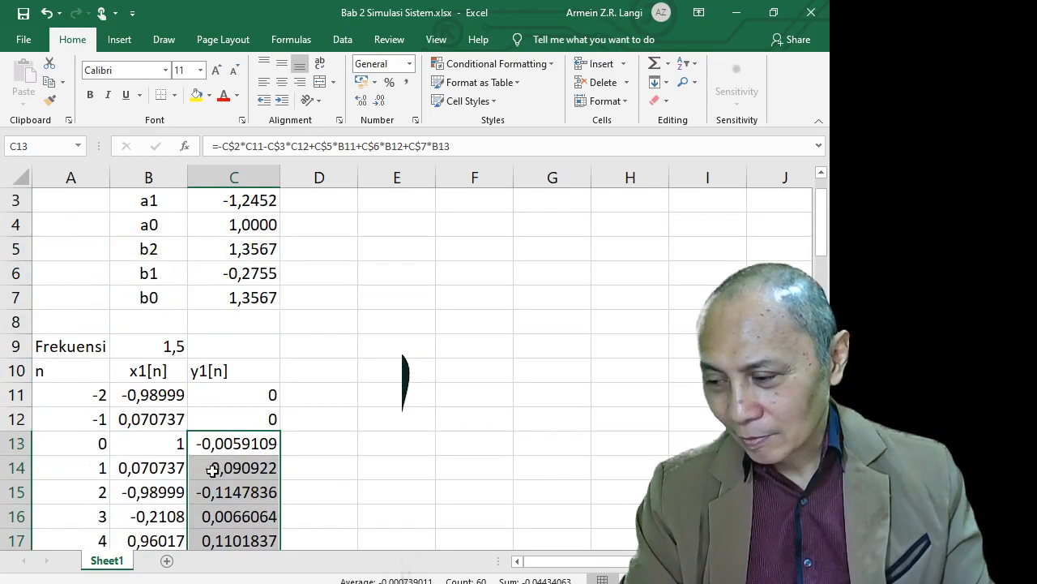
scroll(278, 494, down, 16)
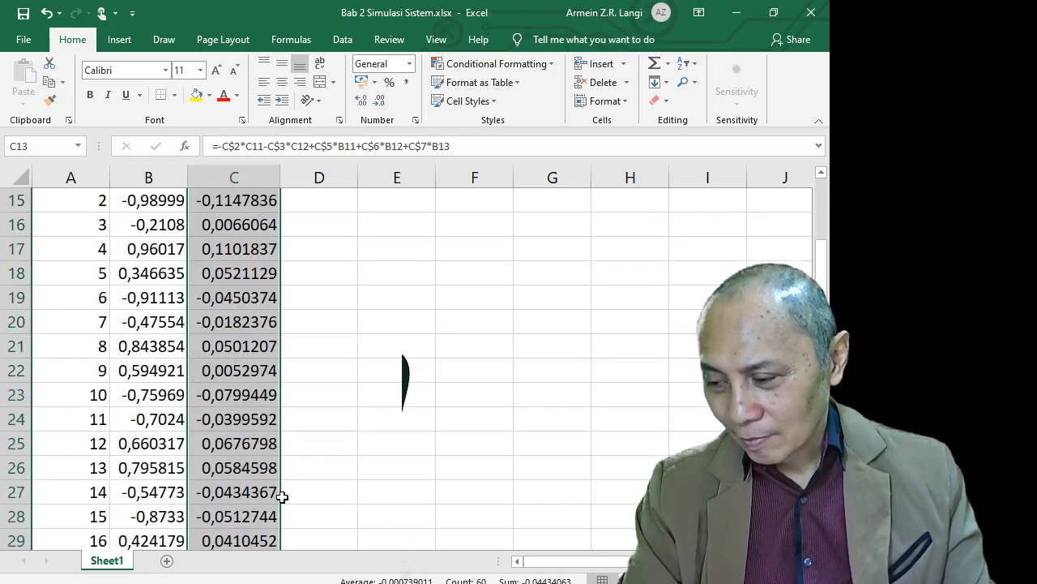
scroll(282, 495, down, 6)
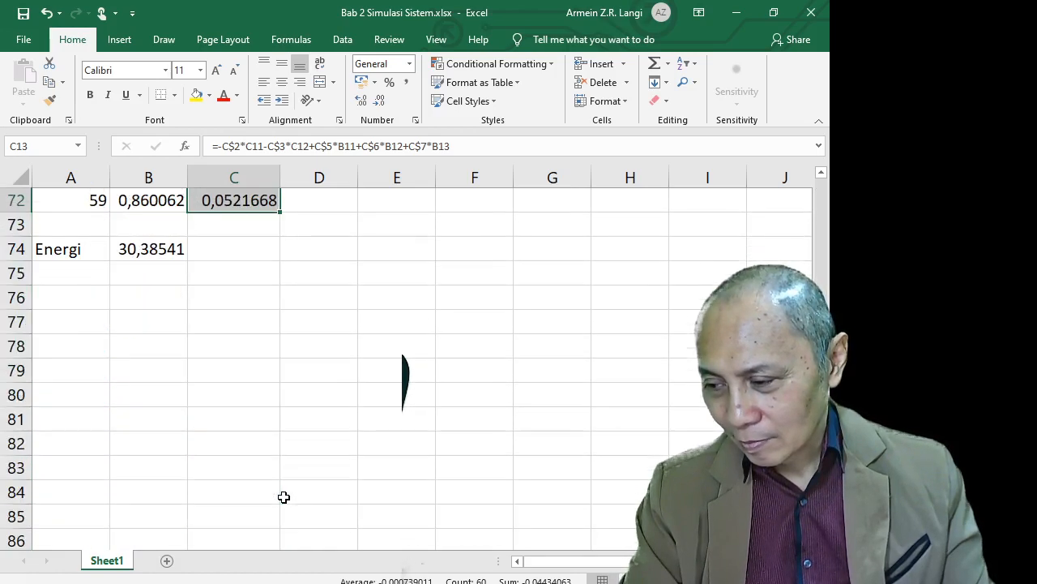
scroll(283, 495, up, 6)
scroll(284, 494, up, 14)
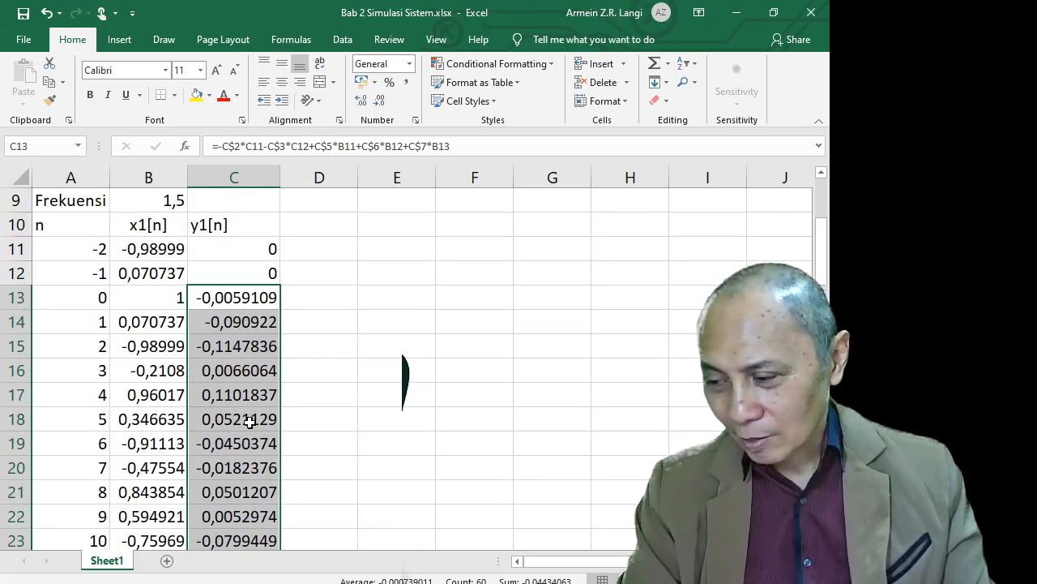
scroll(249, 425, down, 7)
scroll(249, 424, down, 13)
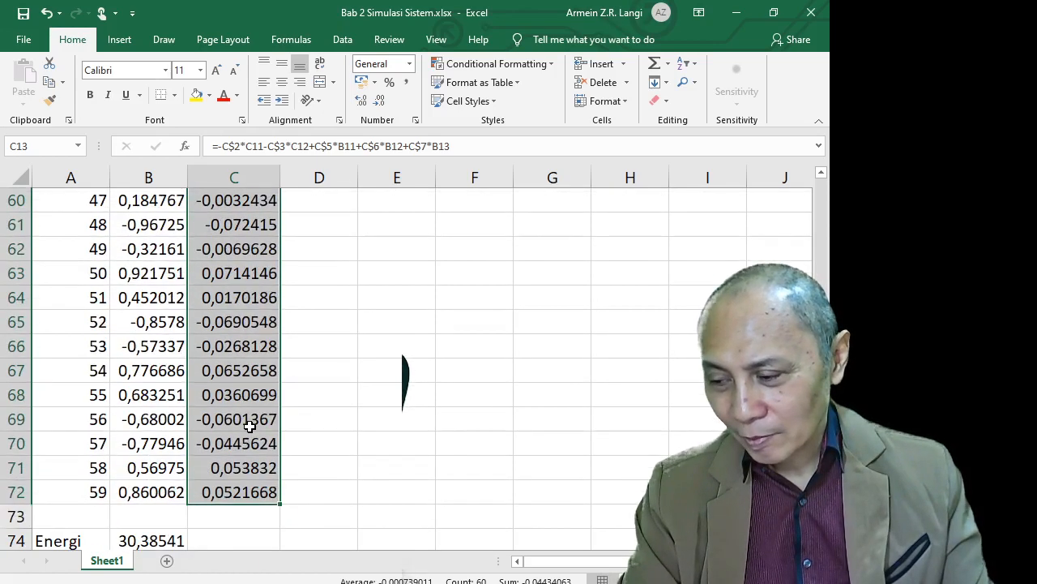
Fill B74's energy formula right into C74, giving 0,1769931 for y1[n]
click(194, 327)
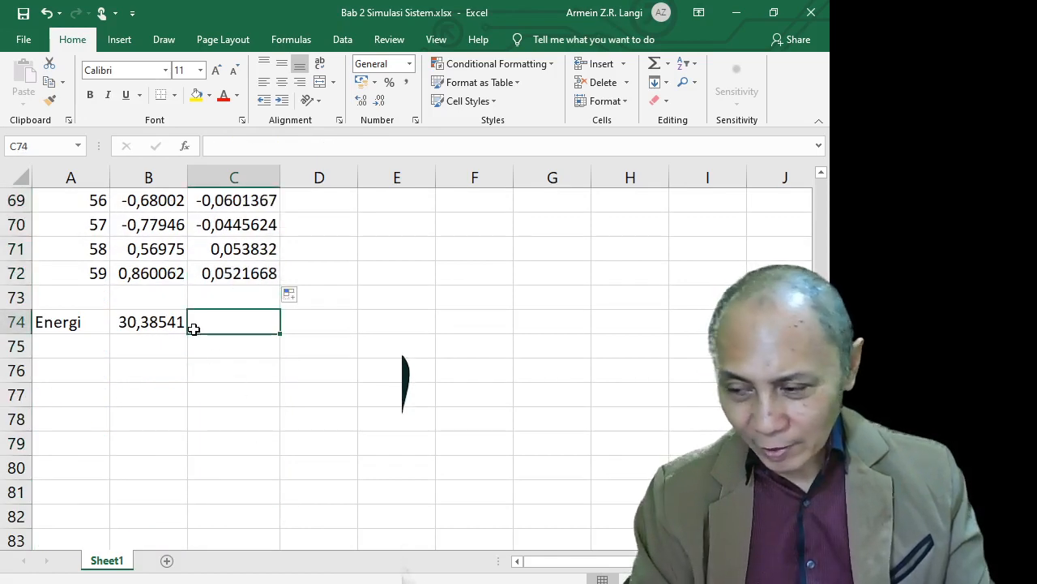
key(Left)
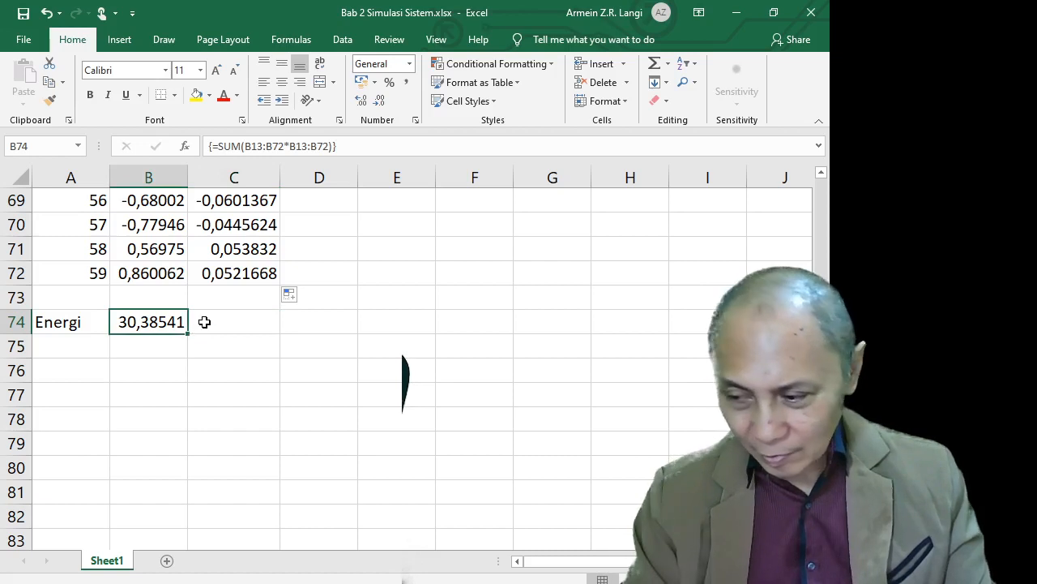
key(Down)
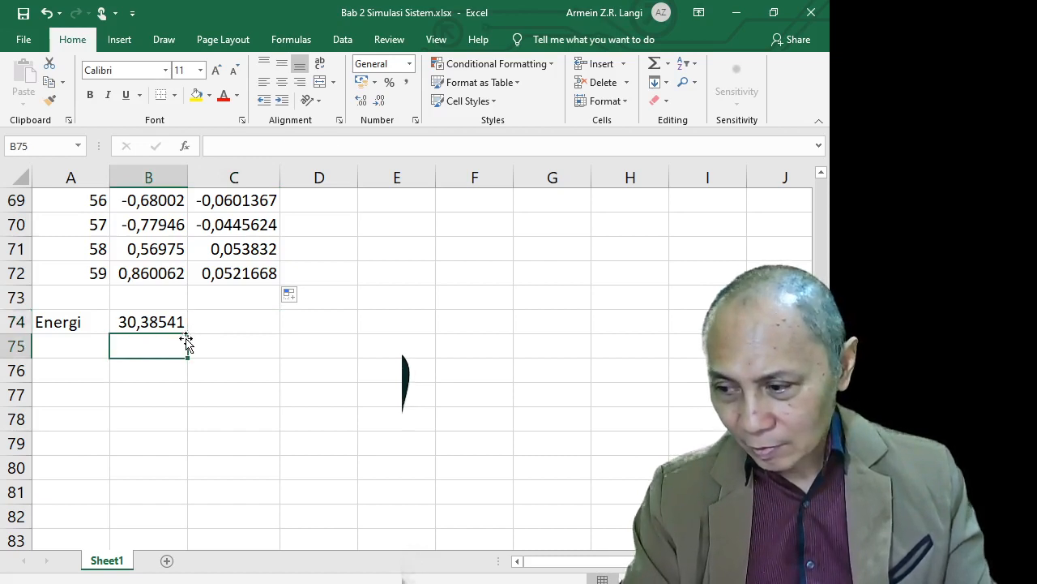
click(181, 322)
drag(188, 334, 243, 354)
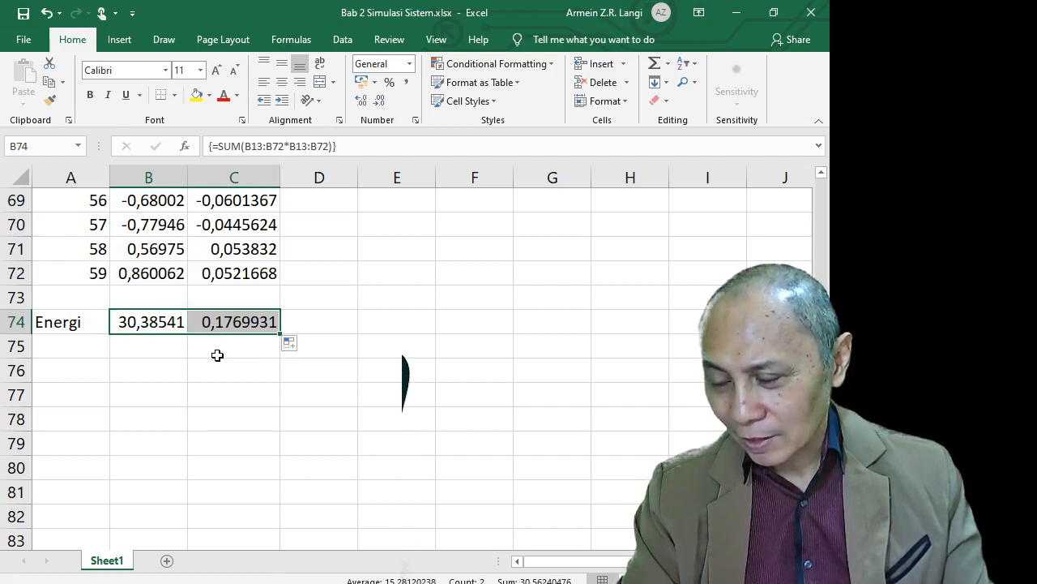
Label row 75 'Relatif' and enter =10*log10(C74/B74) in C75
click(81, 346)
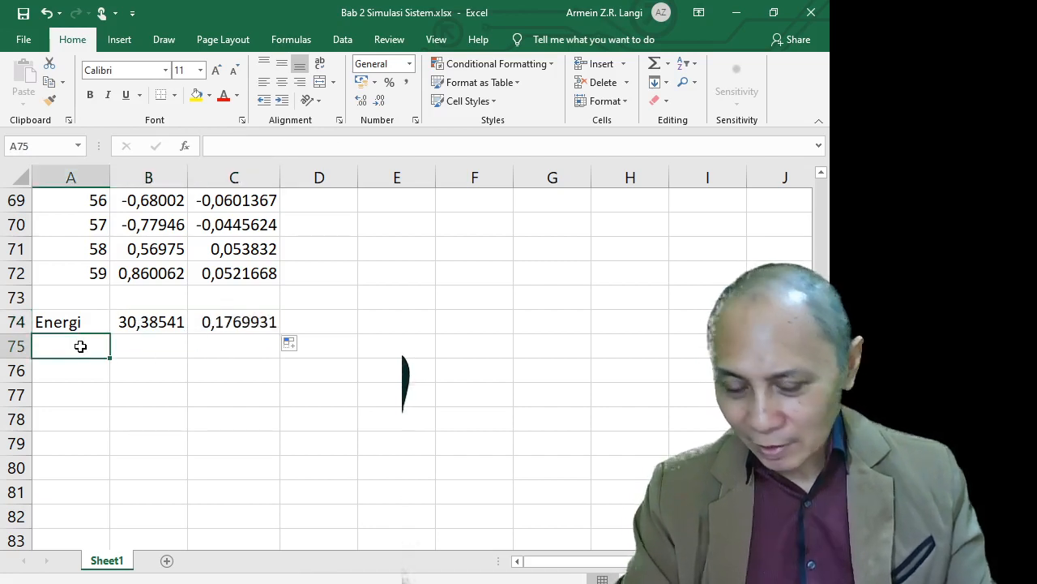
text(Rela)
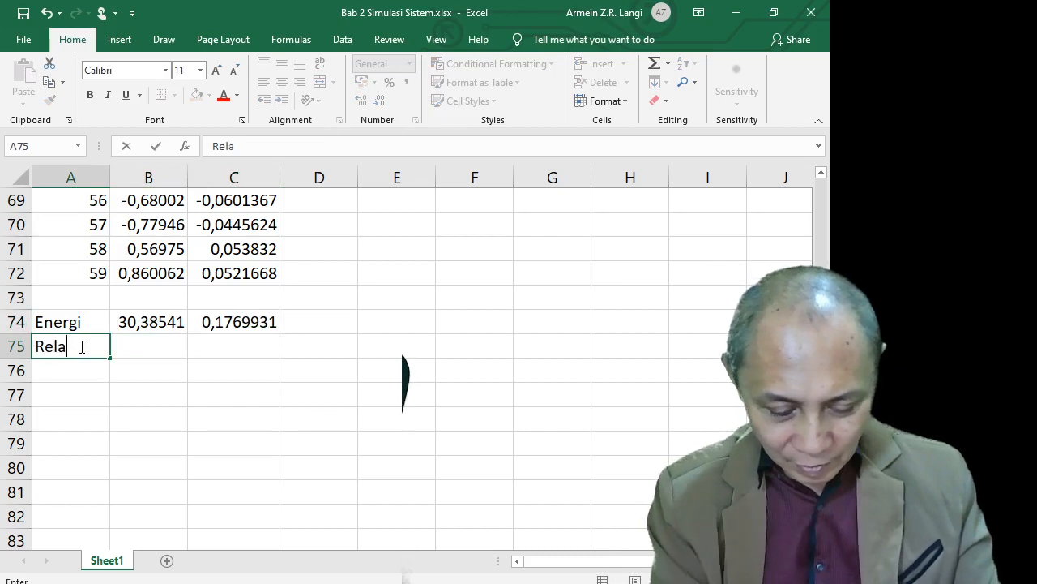
text(tif)
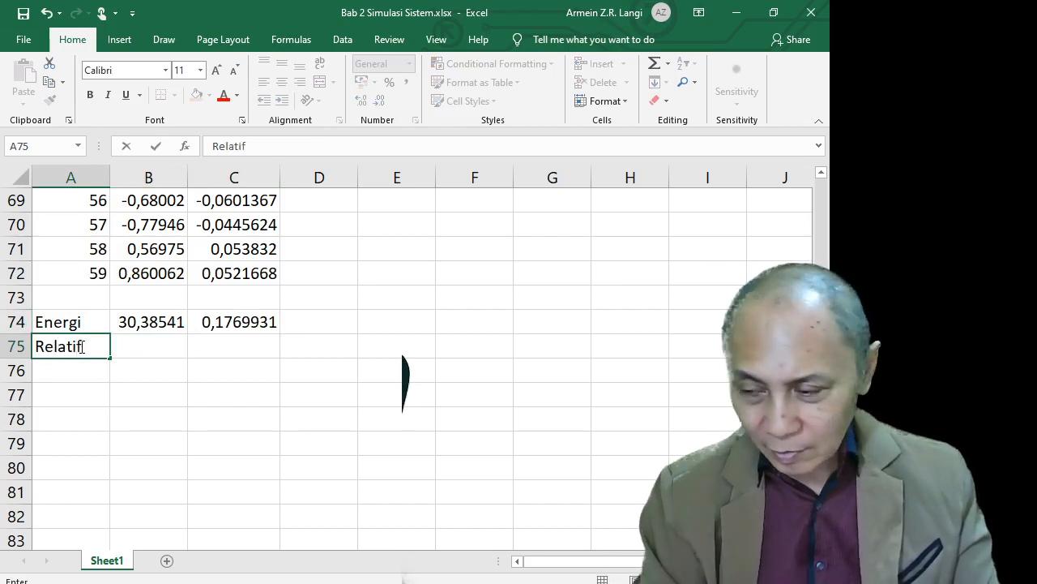
key(Tab)
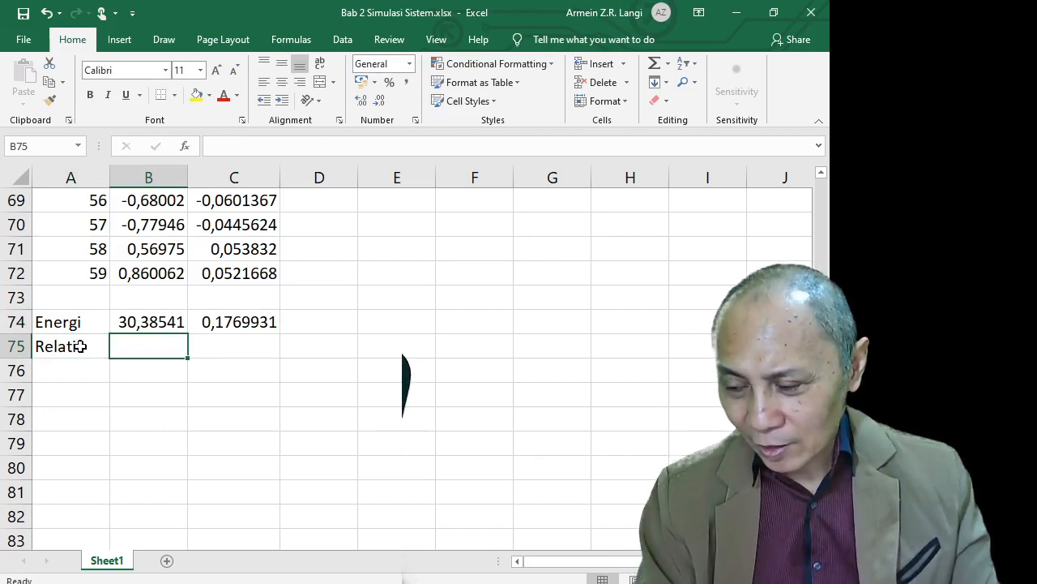
key(Tab)
text(=)
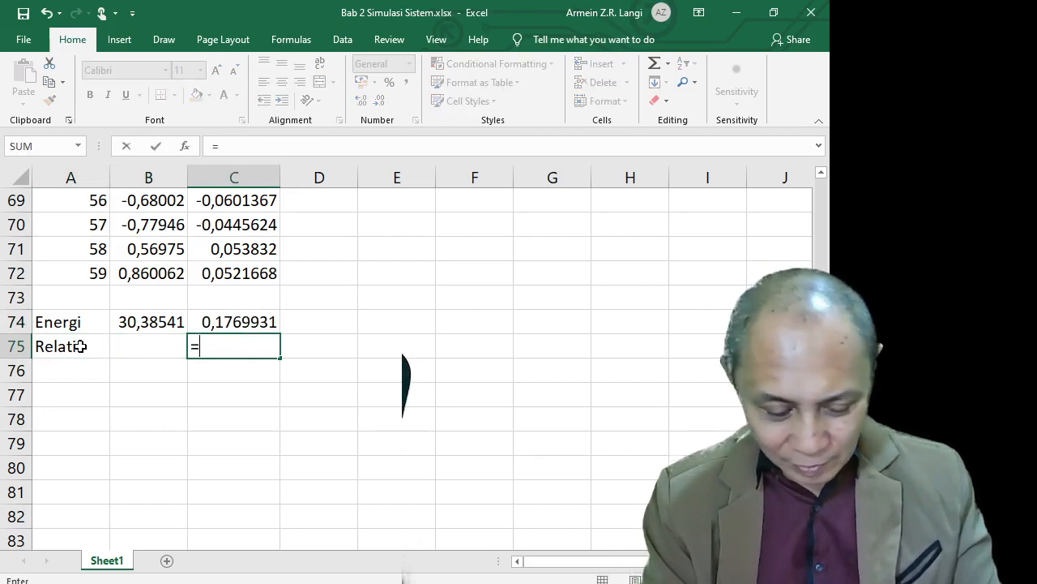
text(1)
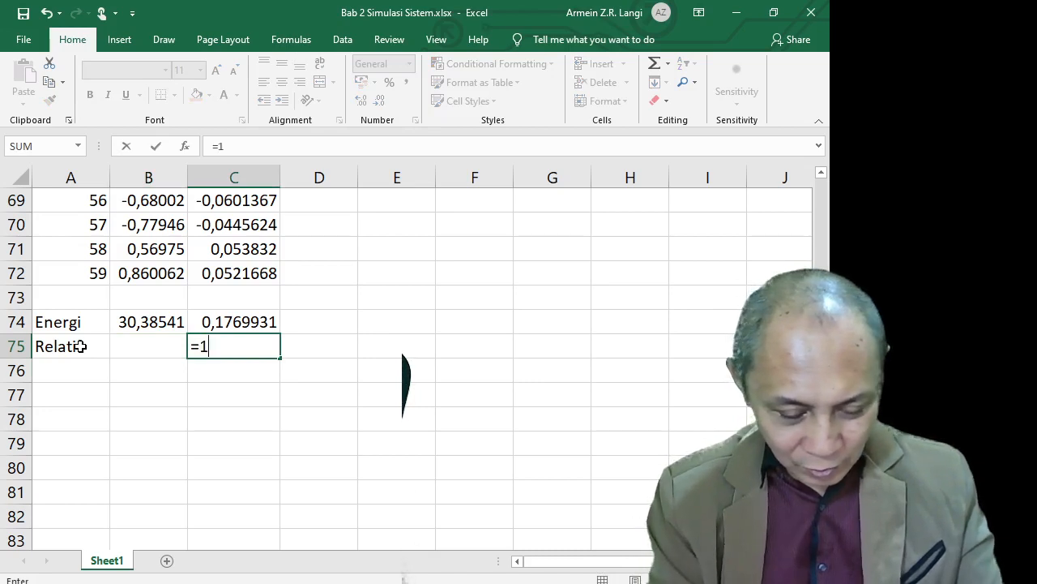
text(0*log)
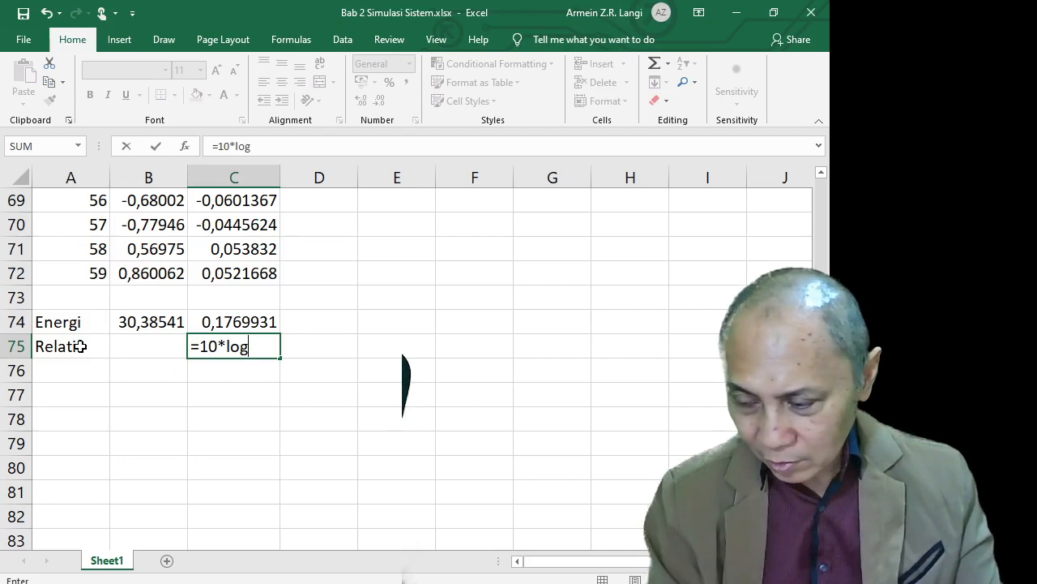
text(1)
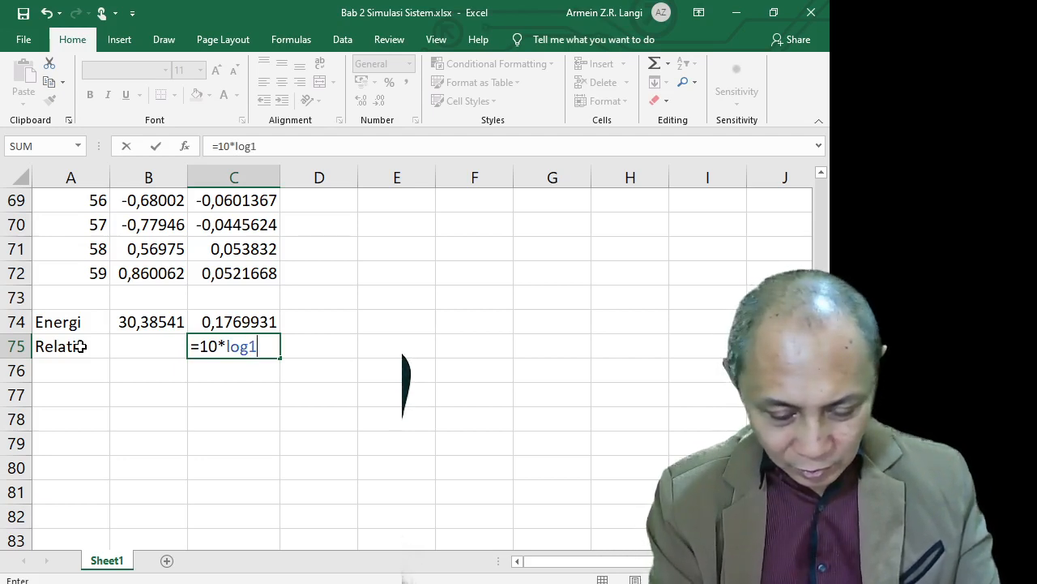
text(0)
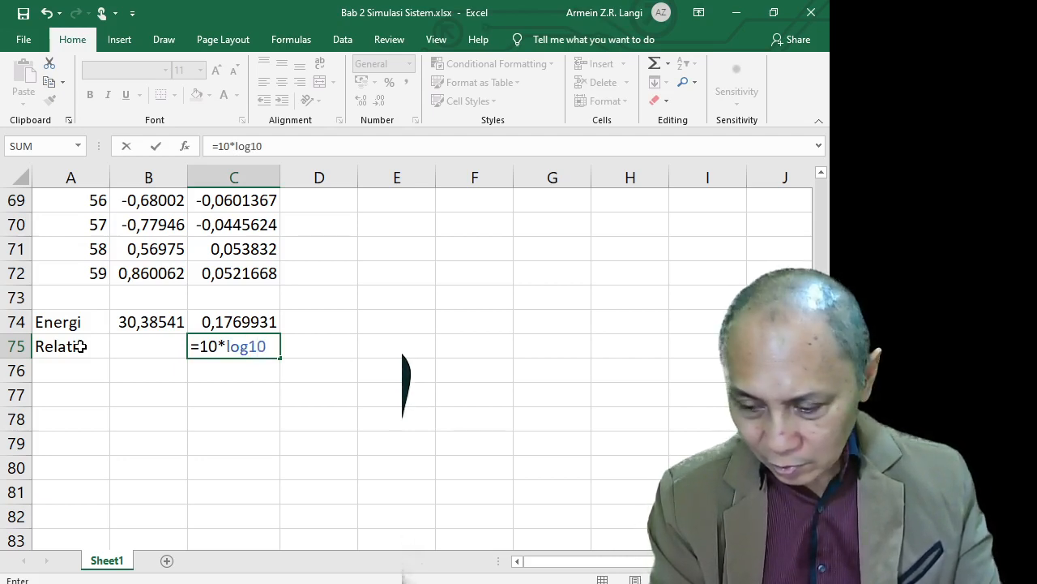
text(()
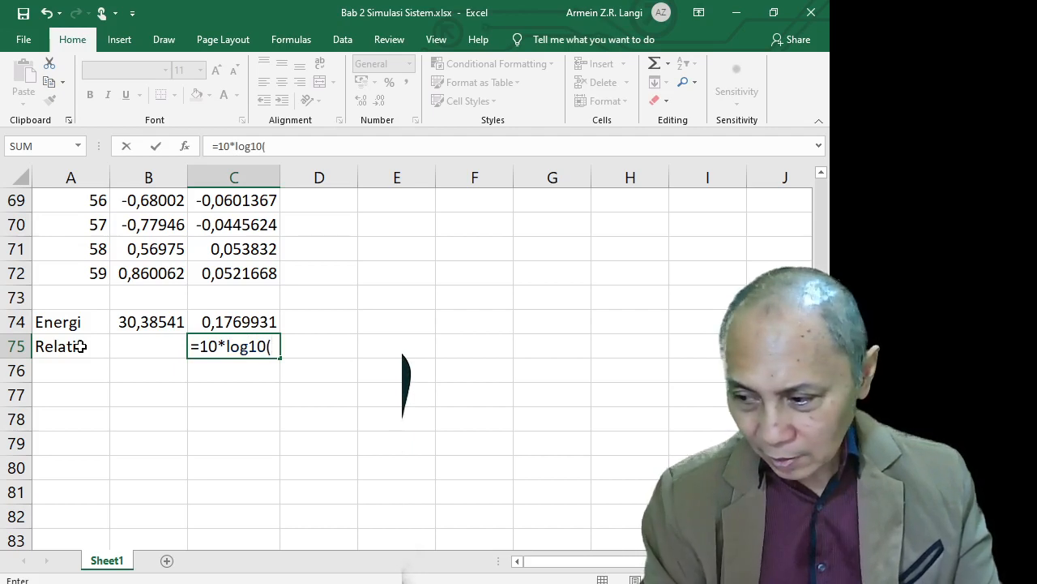
key(Up)
text(/)
key(Left)
key(Up)
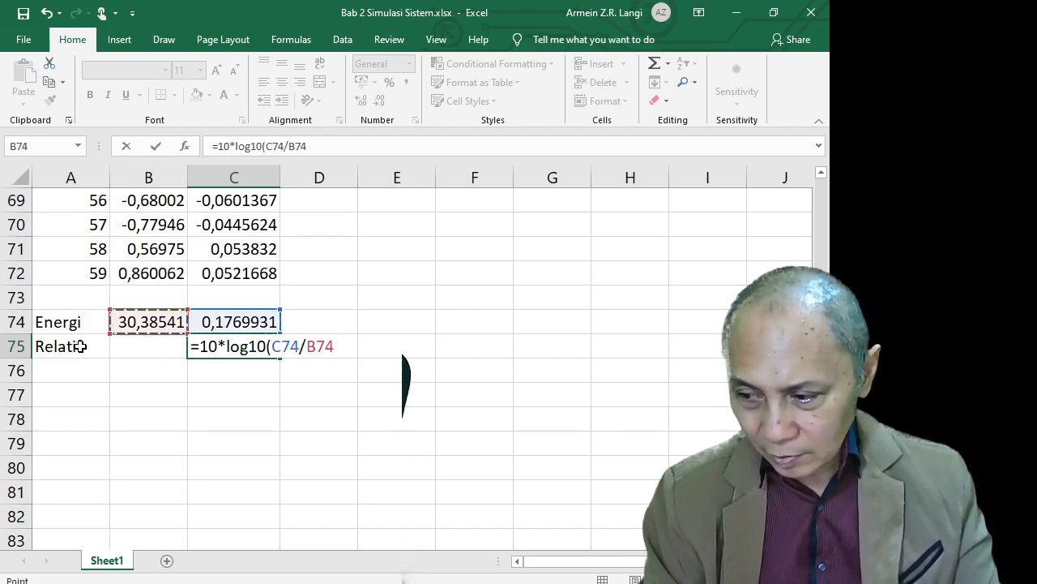
text())
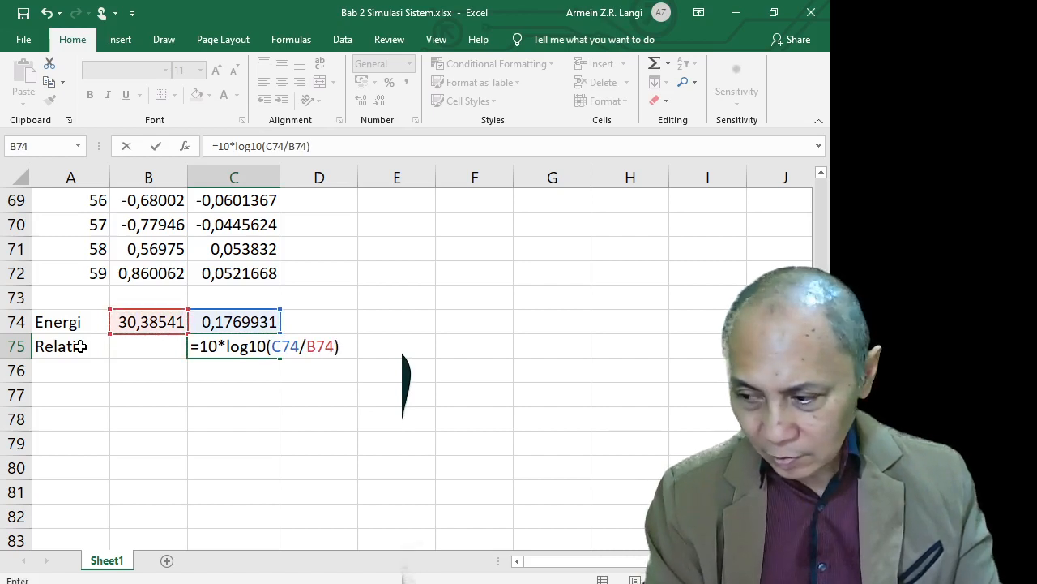
key(Return)
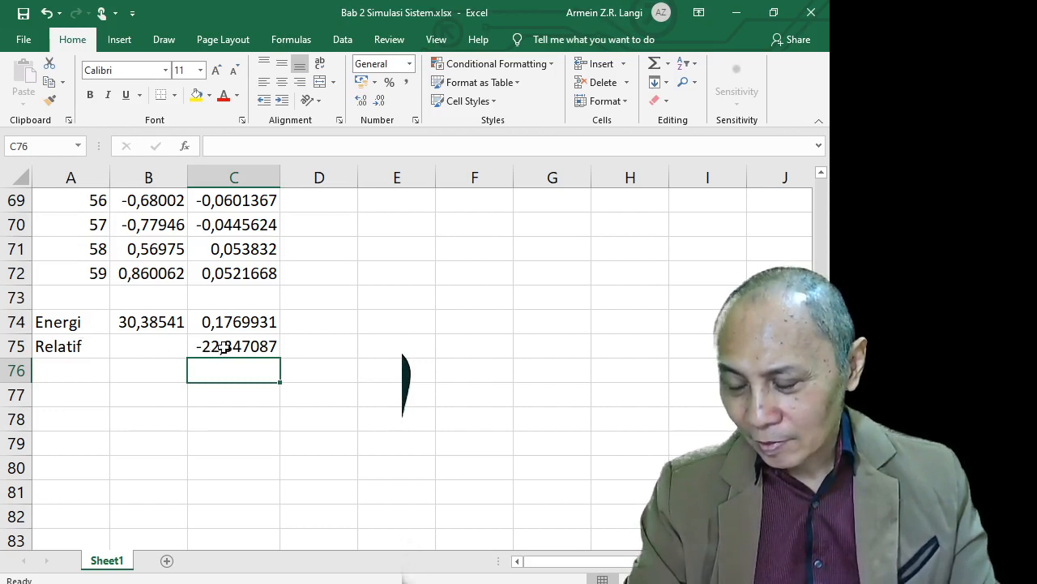
Check the B74 and C74 energy formulas, then insert a quick line chart of the data with Alt+F1
click(224, 324)
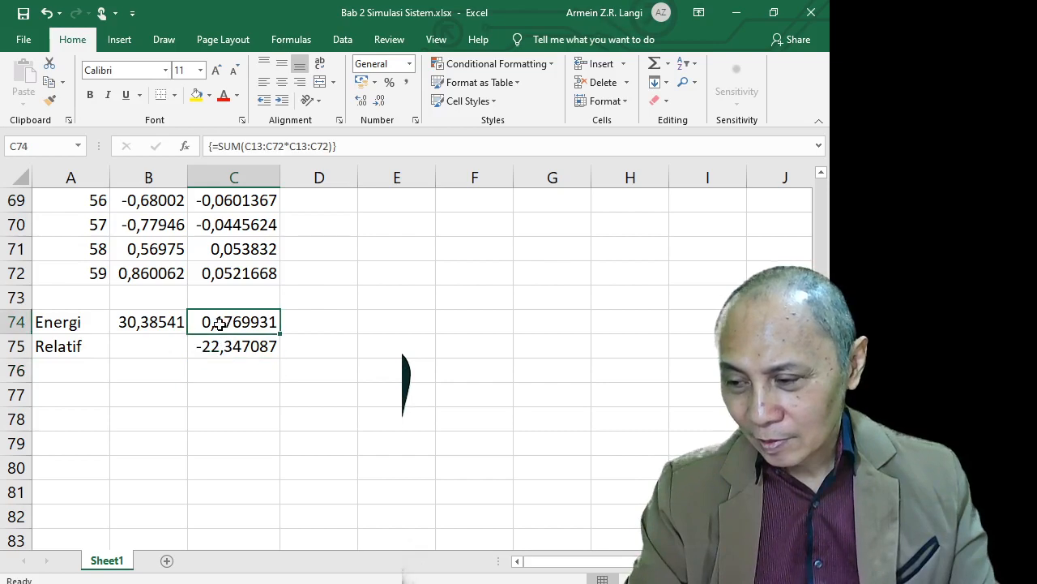
click(170, 323)
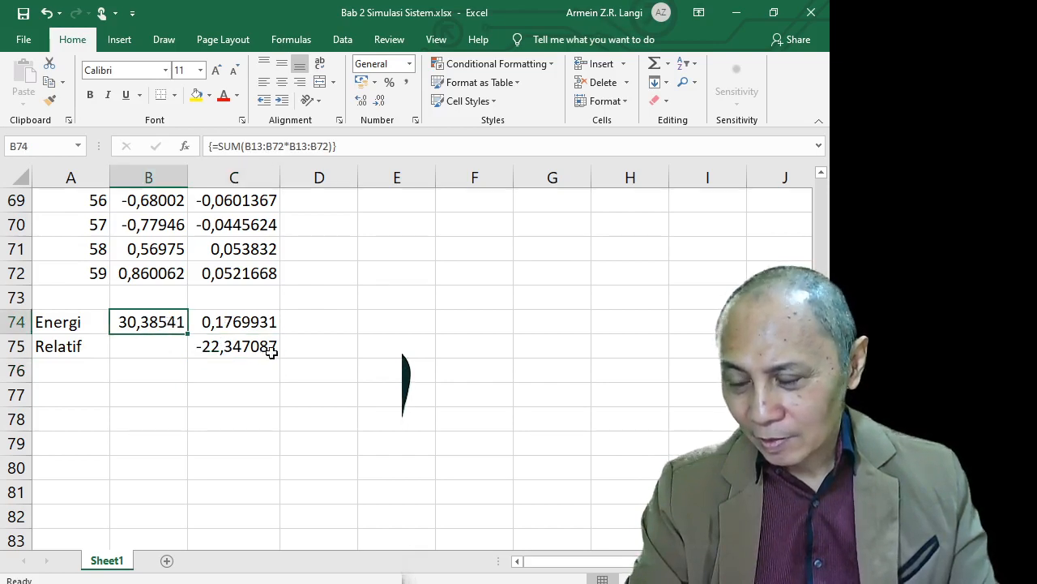
scroll(272, 350, up, 16)
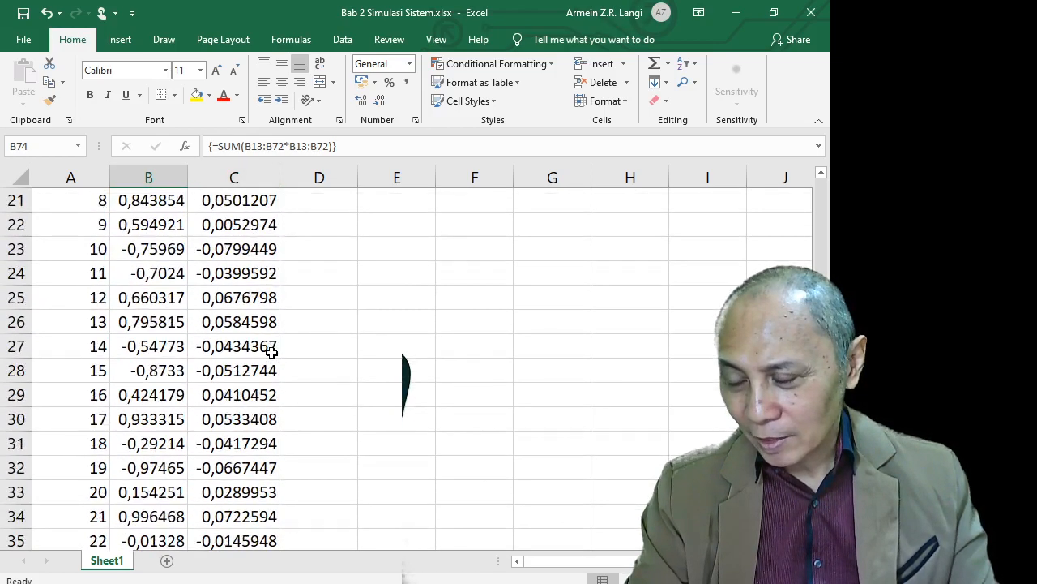
scroll(272, 350, up, 5)
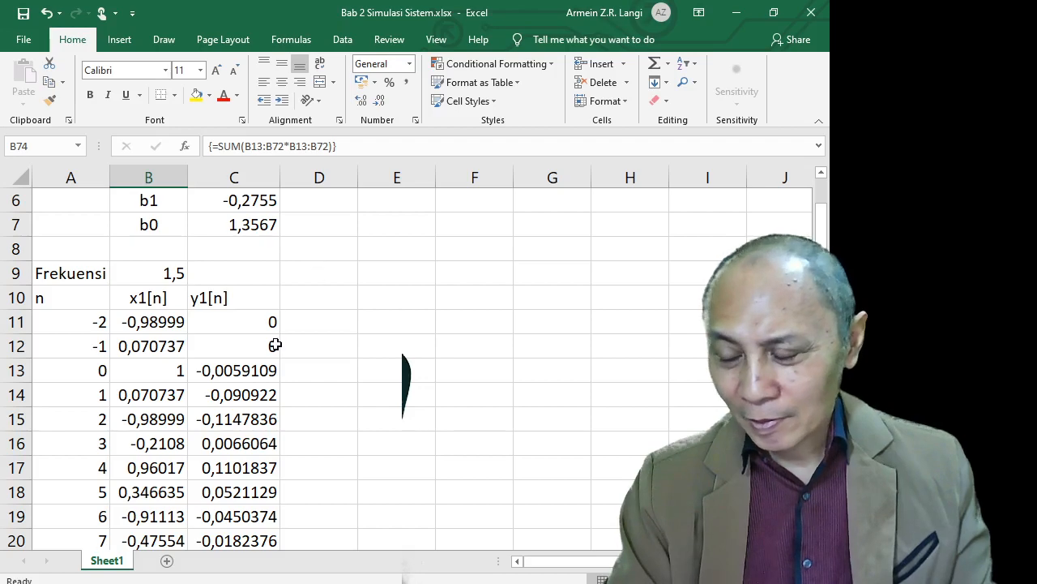
scroll(222, 411, down, 1)
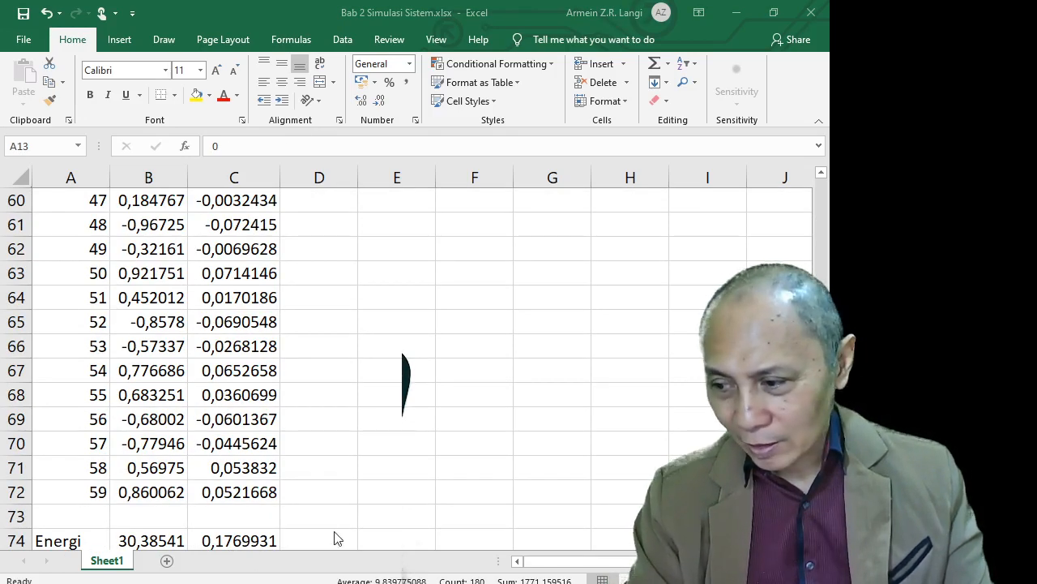
scroll(266, 419, up, 4)
scroll(254, 405, up, 12)
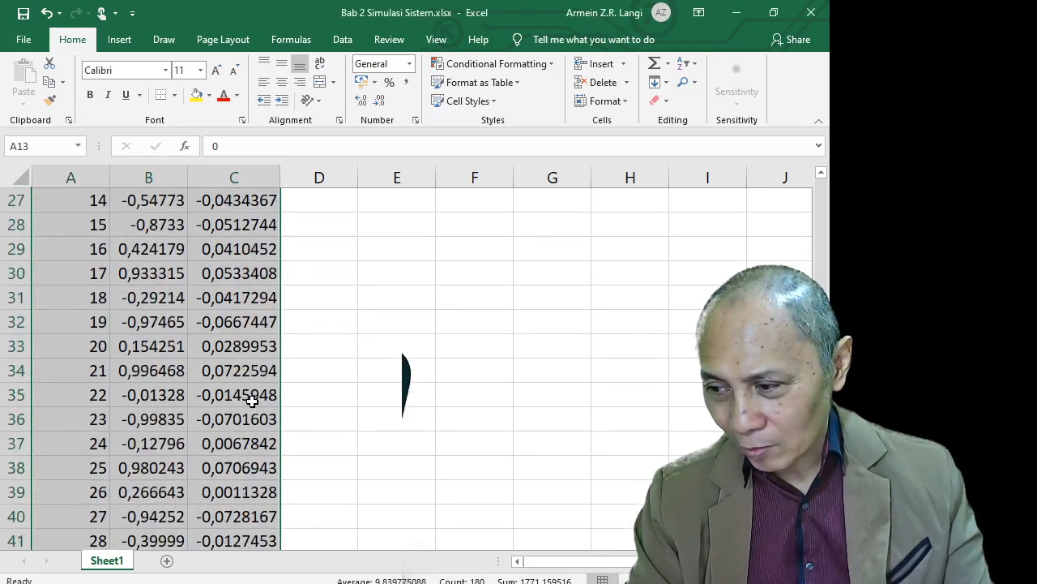
scroll(251, 391, down, 5)
scroll(252, 392, down, 13)
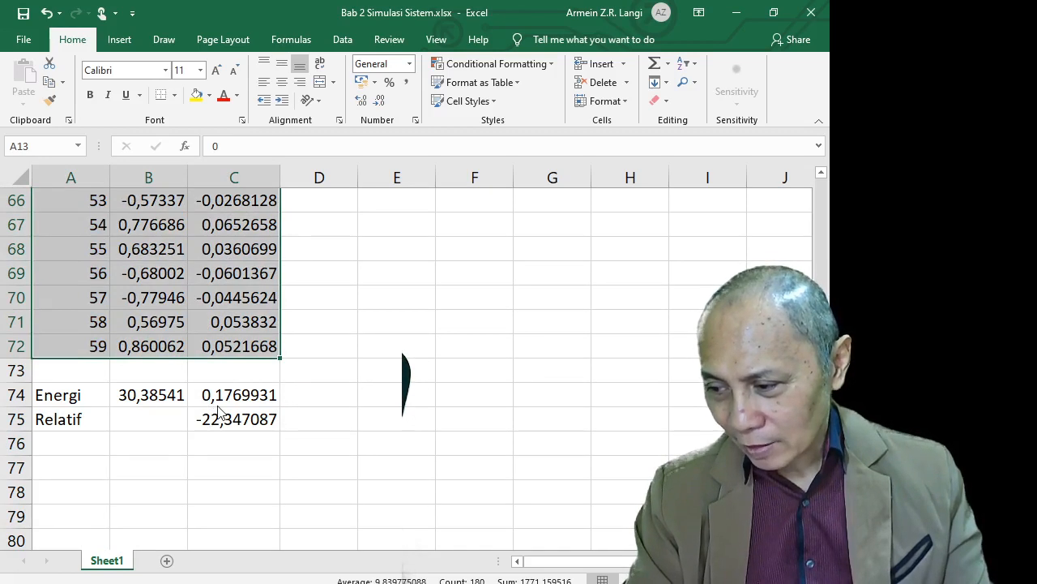
key(alt+F1)
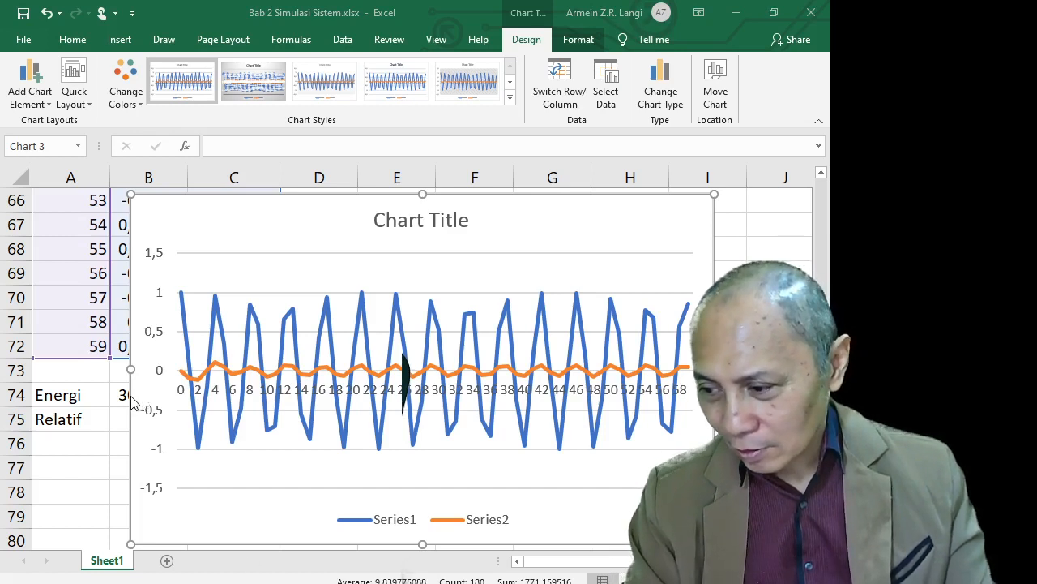
Delete the quick chart and type the heading x2[n] in D10
key(Delete)
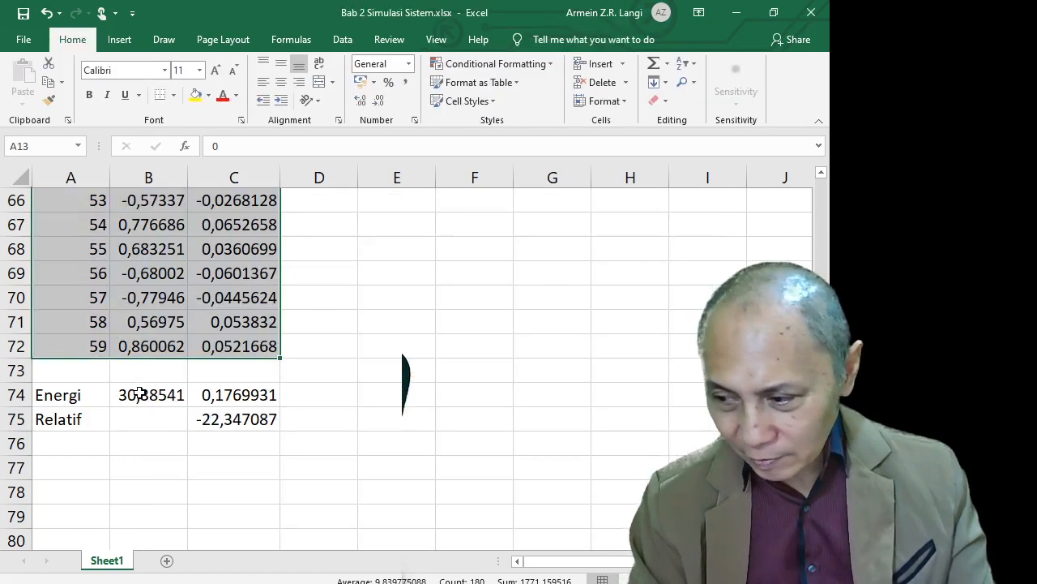
scroll(171, 356, up, 10)
scroll(171, 356, up, 11)
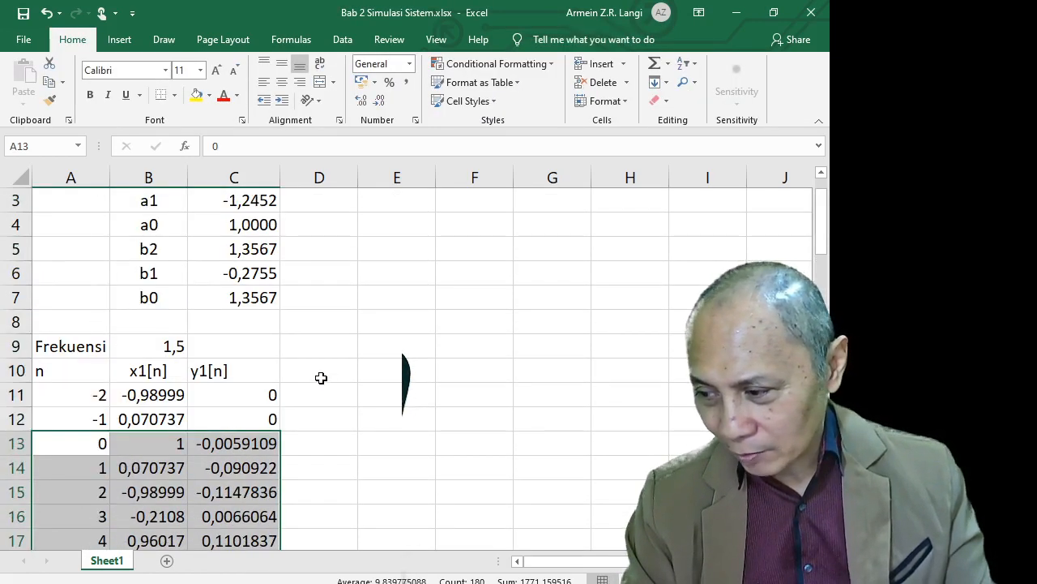
click(321, 378)
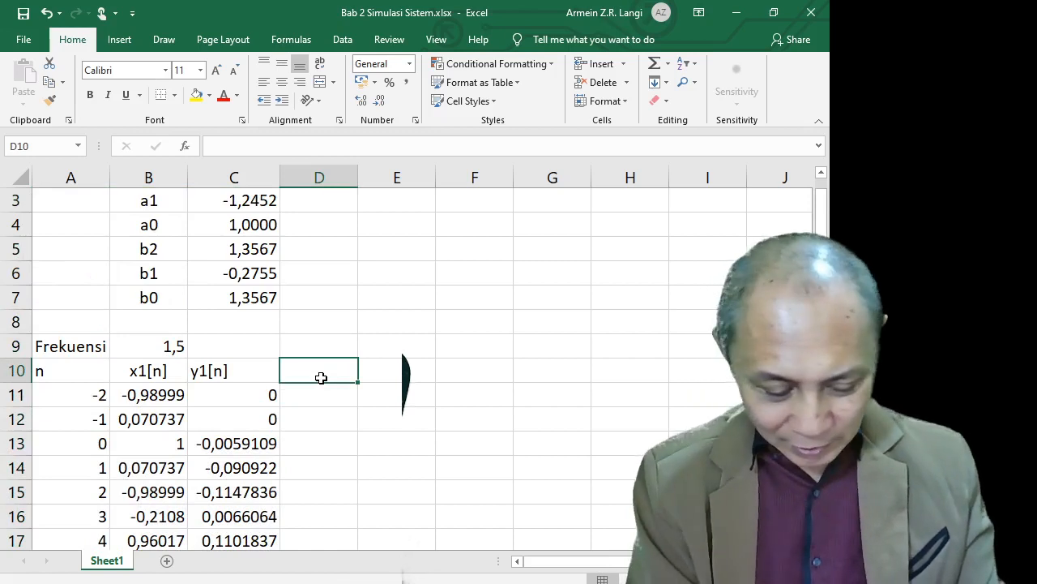
text(x)
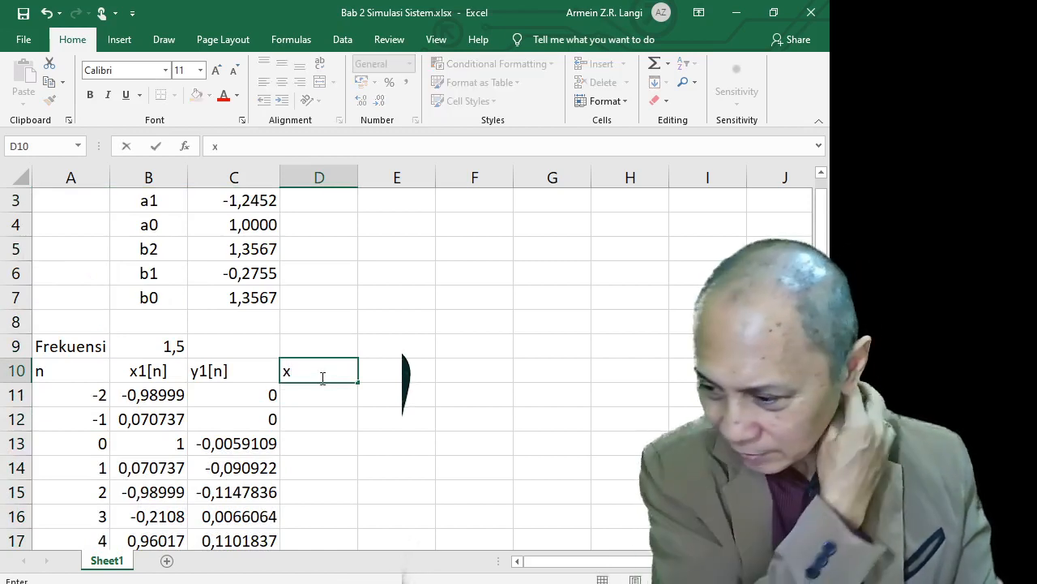
text(2[n)
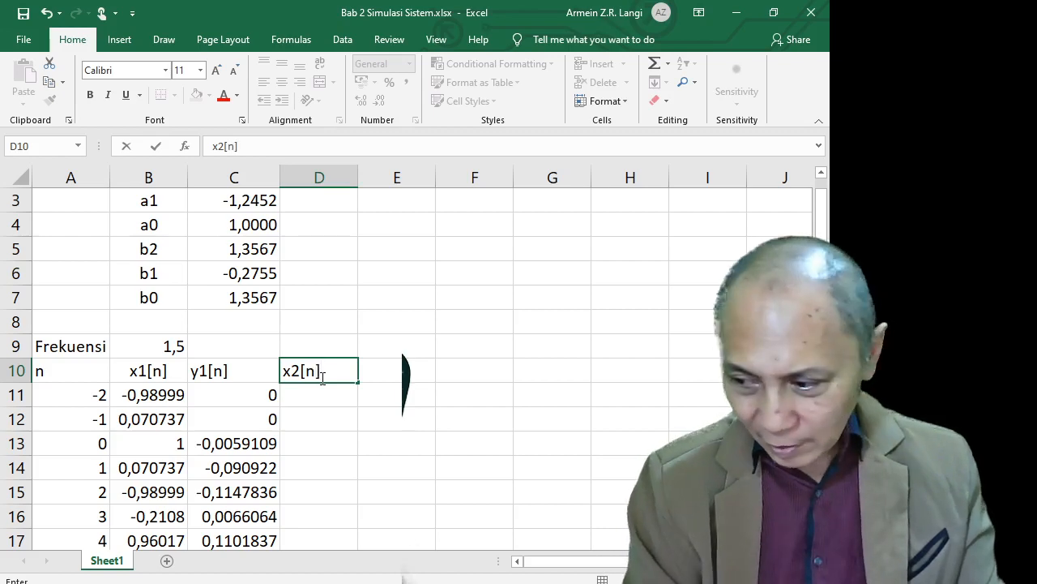
text(])
Commit the x2[n] heading, enter frequency 2,5 in D9, and review B11's x1[n] formula
key(Return)
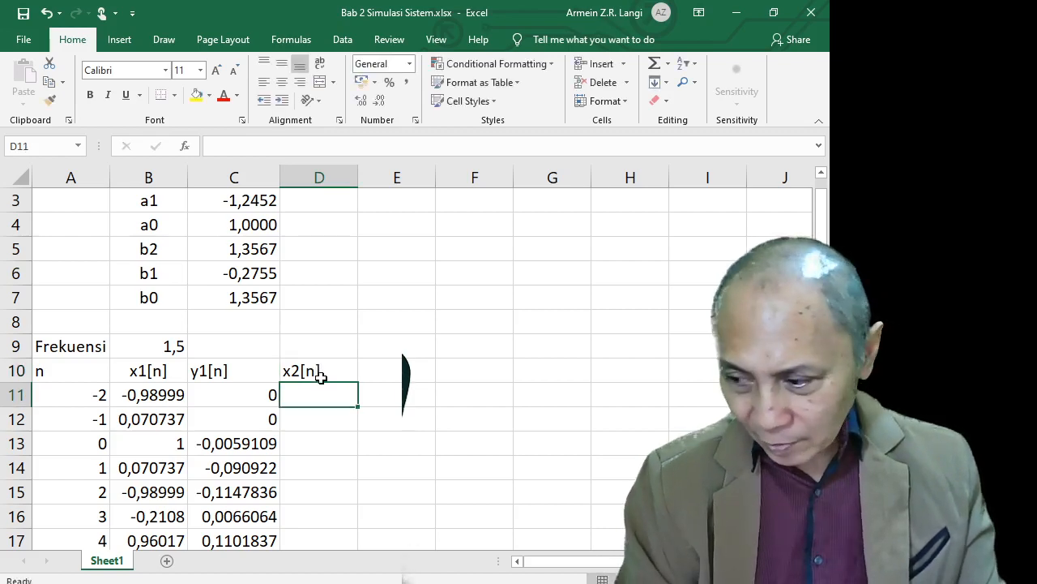
key(Up)
key(Up)
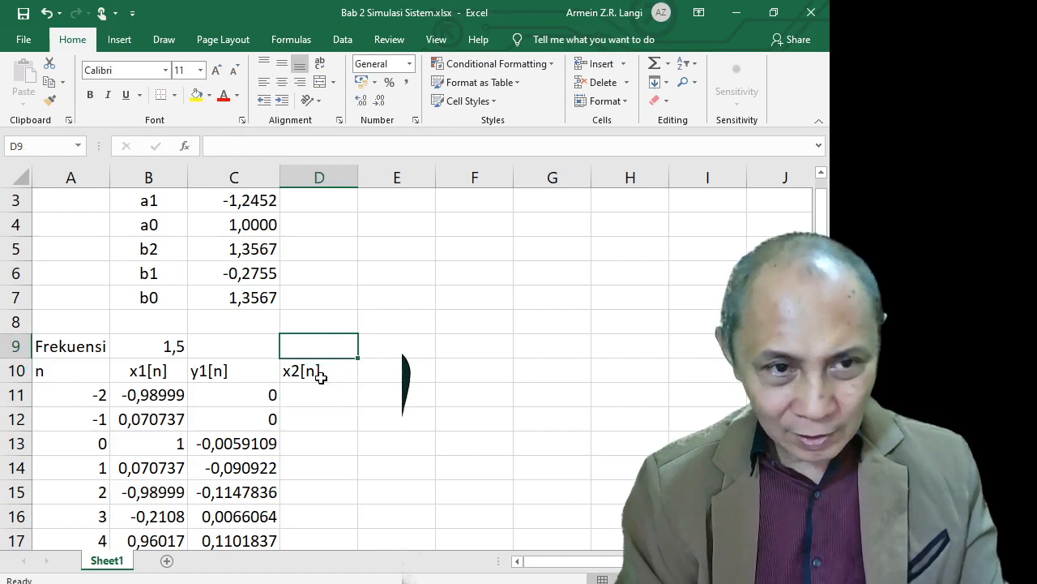
text(2,5)
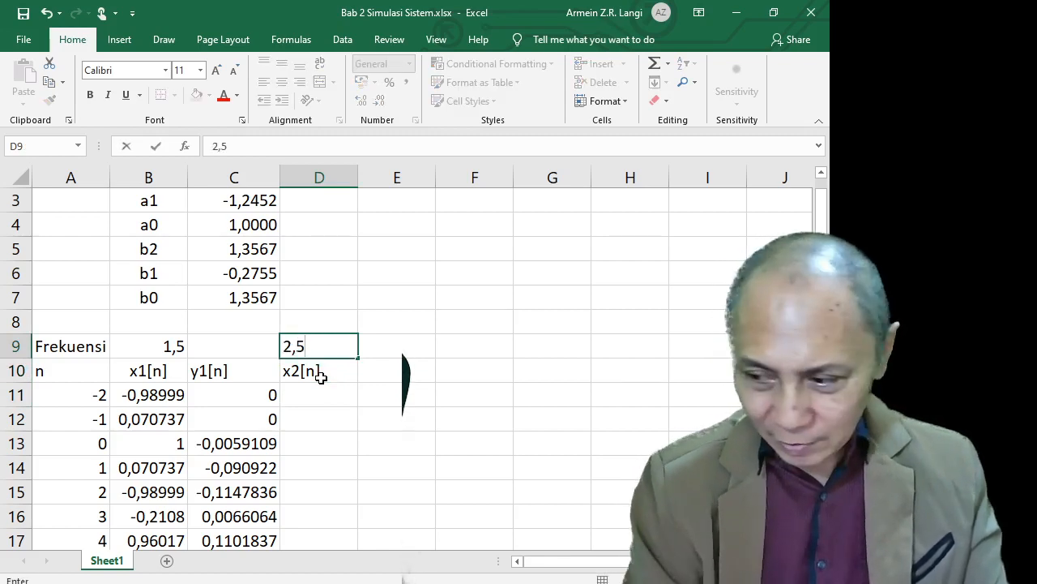
key(Return)
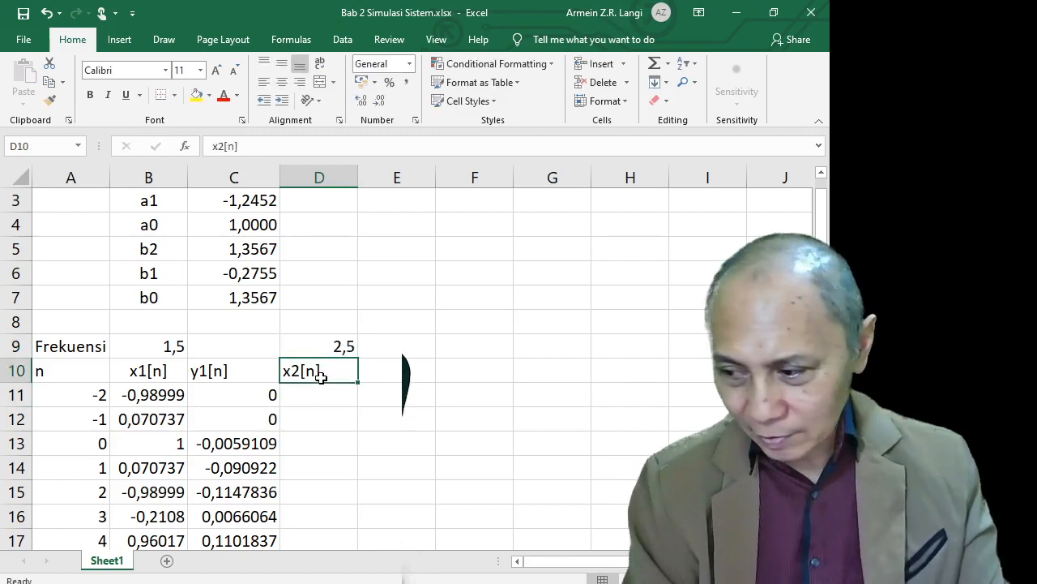
key(Down)
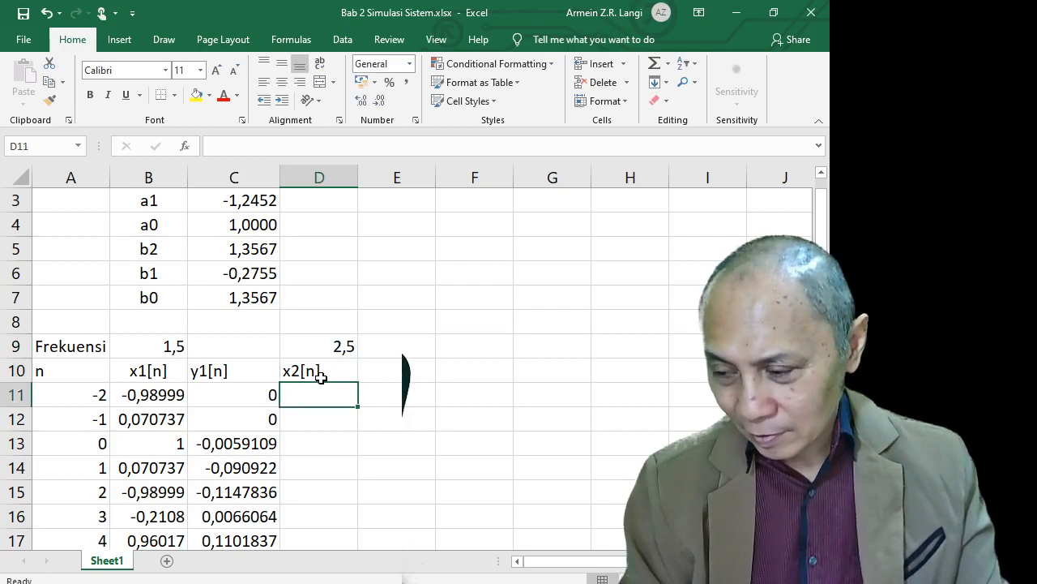
click(167, 397)
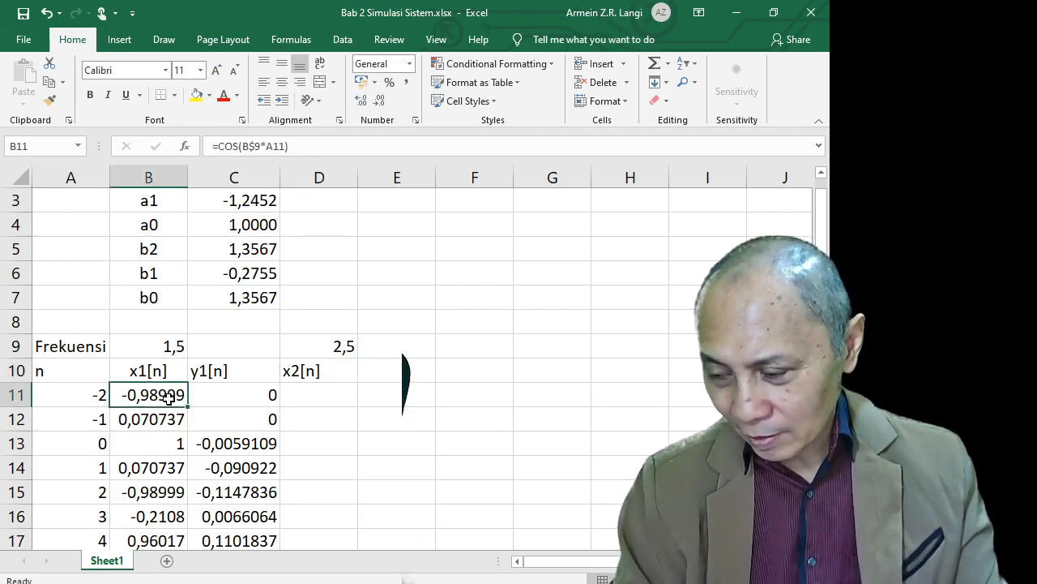
scroll(168, 397, down, 20)
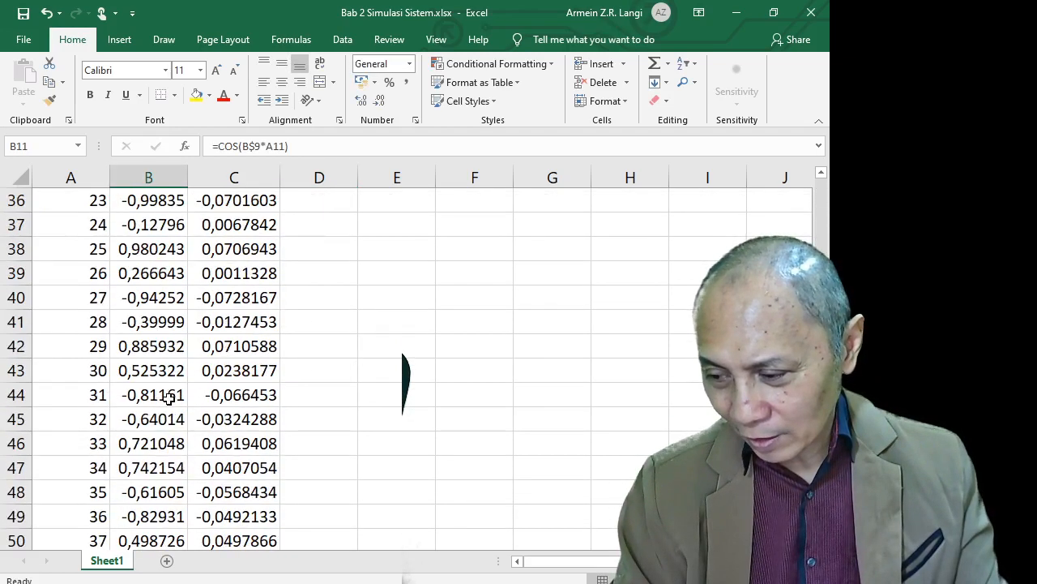
scroll(168, 397, down, 1)
scroll(172, 389, up, 15)
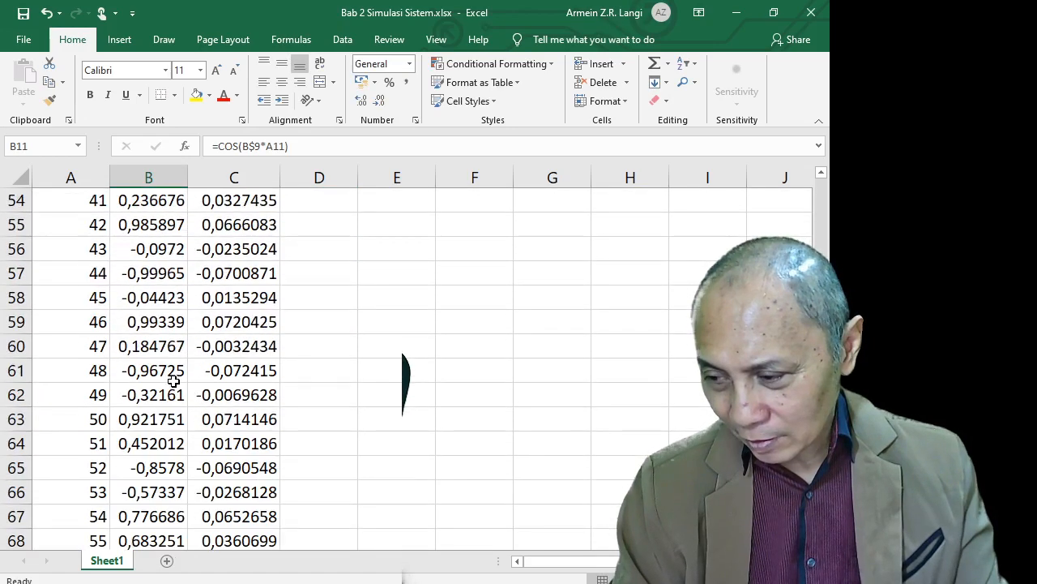
scroll(173, 381, up, 5)
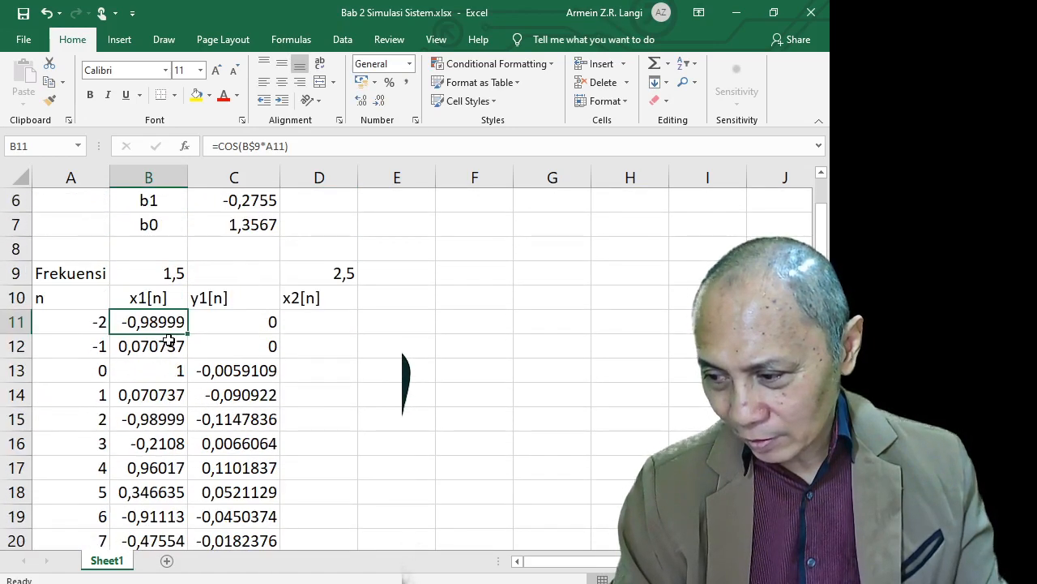
Copy B11's cosine formula into D11 and correct it to =COS(D$9*A11)
key(ctrl+c)
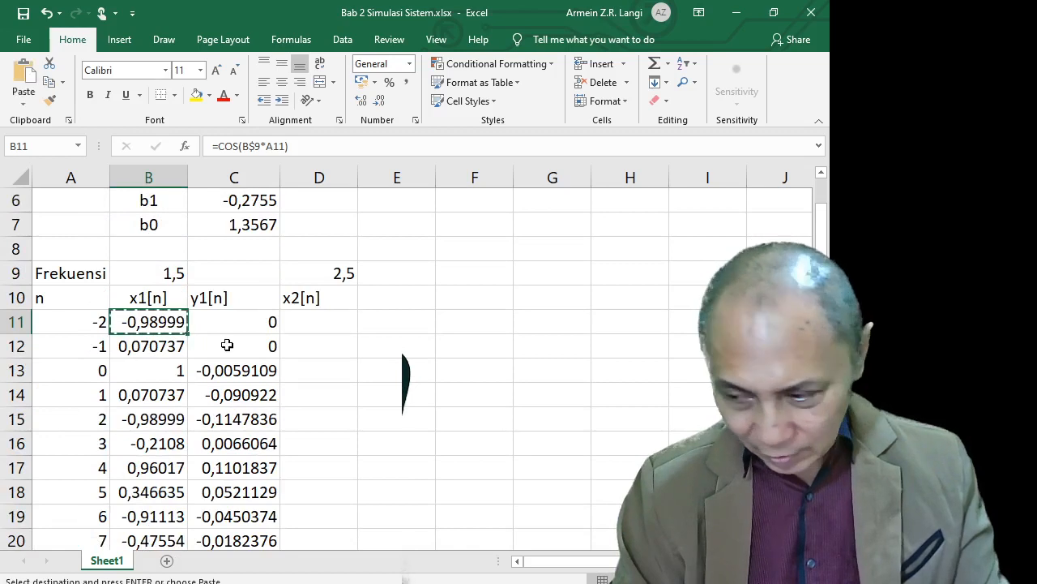
click(313, 323)
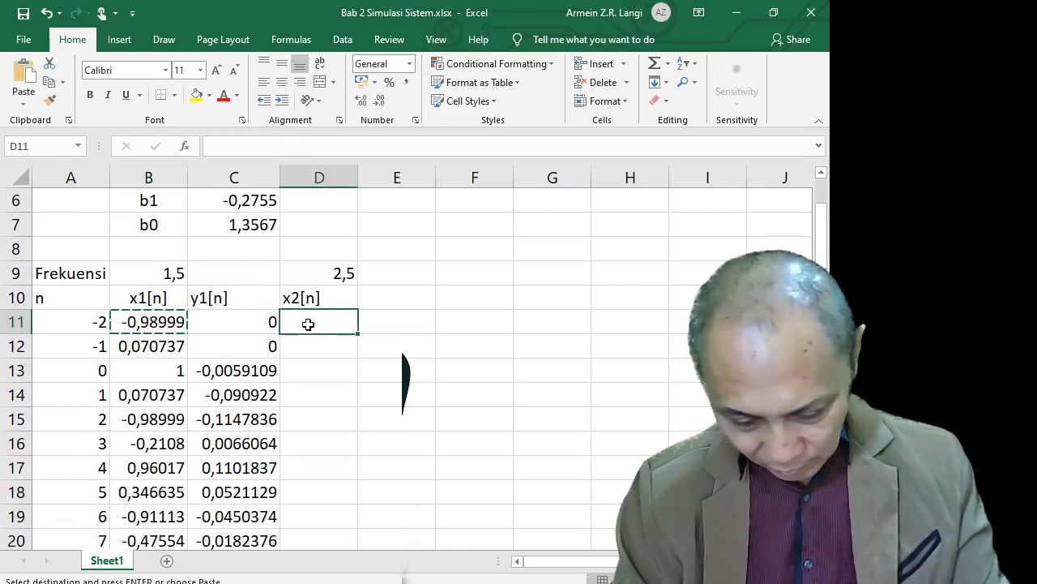
key(ctrl+v)
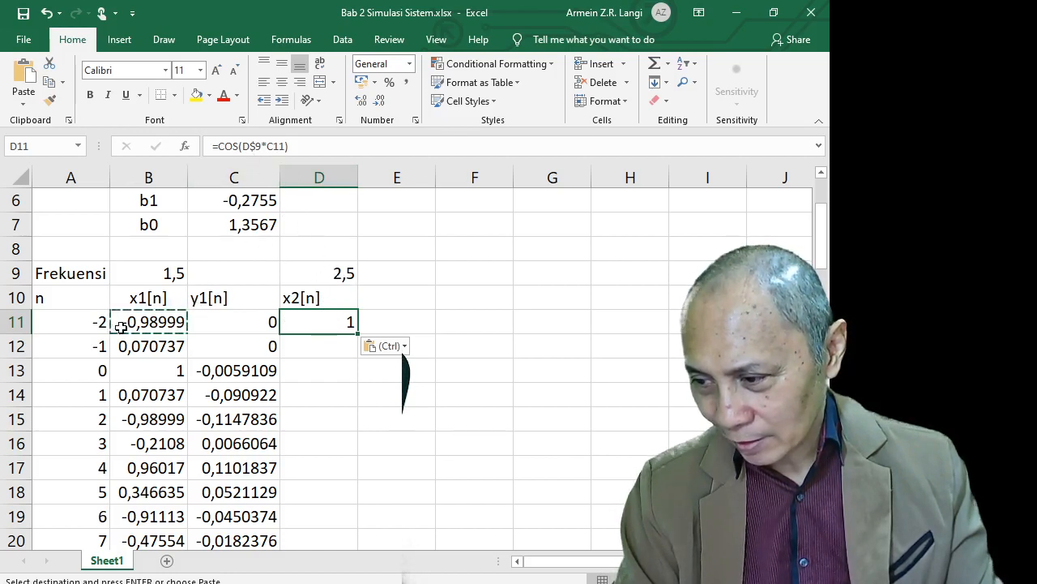
click(274, 147)
key(BackSpace)
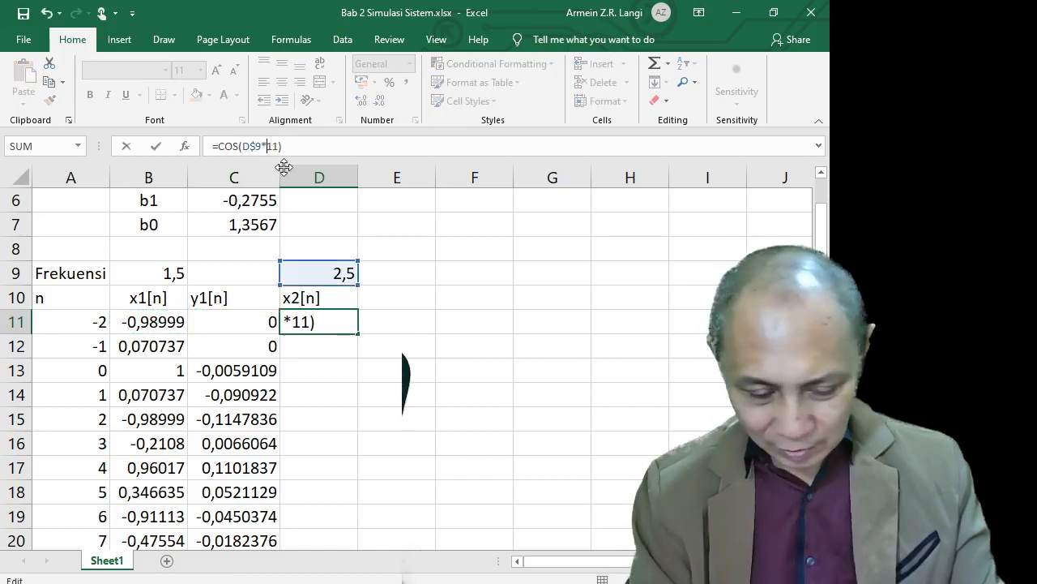
text(a)
key(Return)
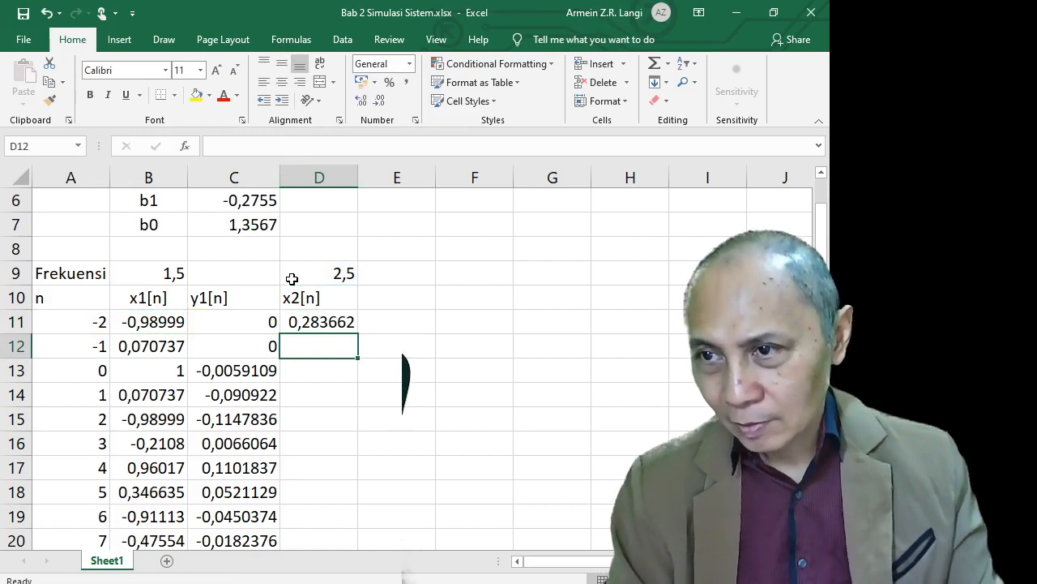
Fill the x2[n] formula from D11 down to row 72
click(308, 322)
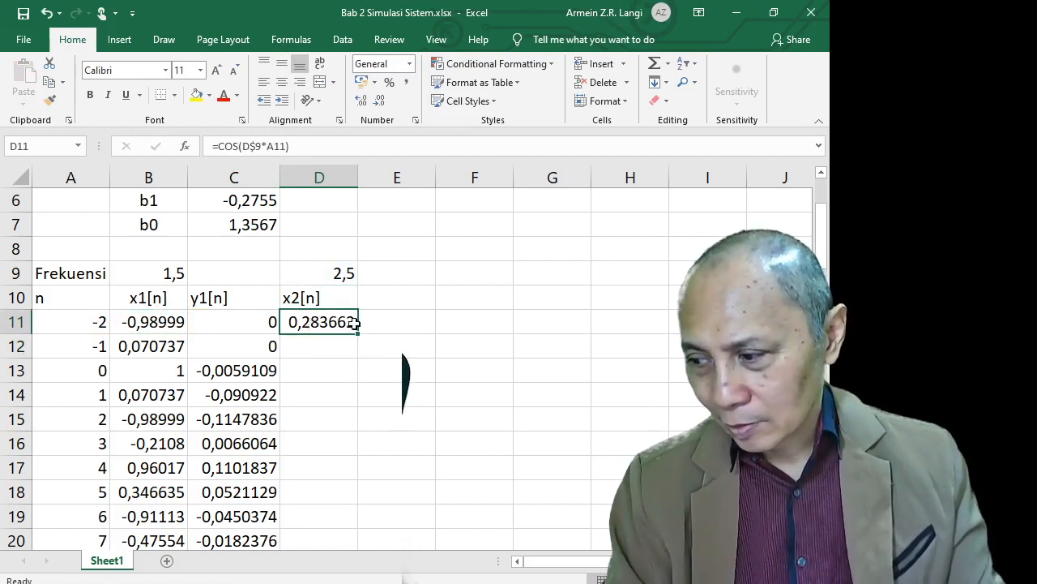
drag(359, 333, 356, 458)
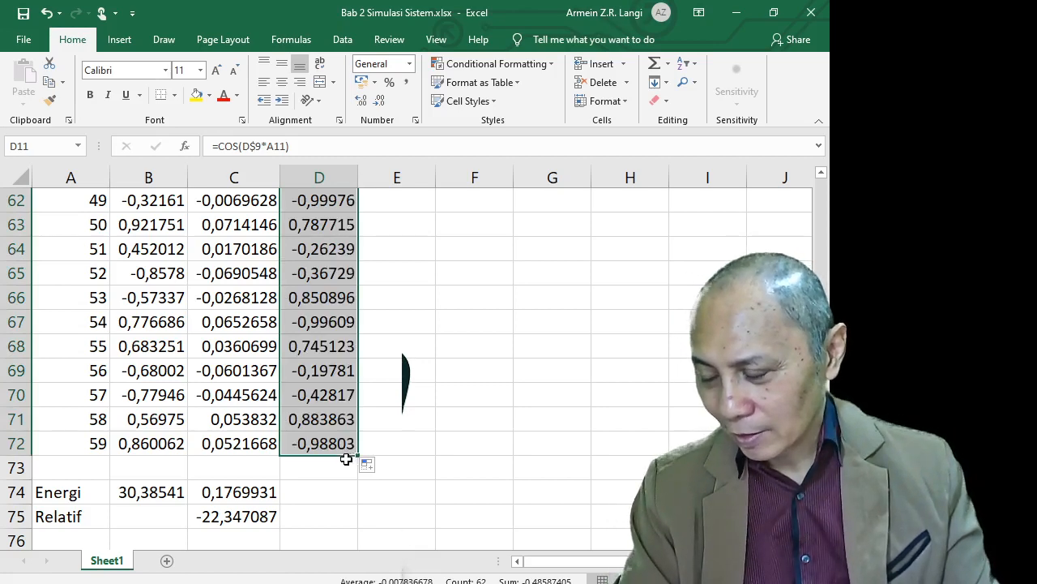
scroll(338, 461, up, 10)
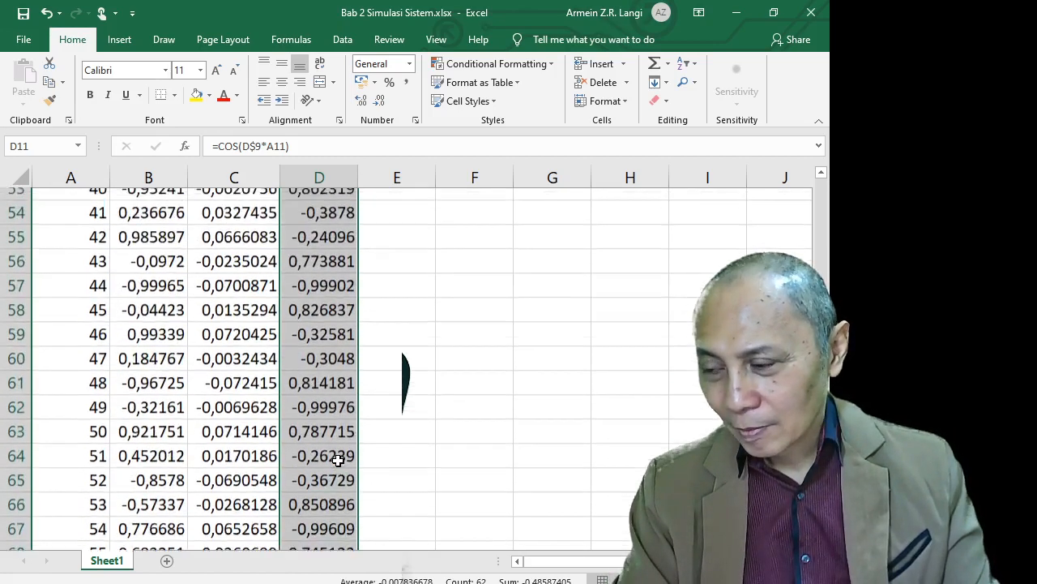
scroll(338, 460, up, 10)
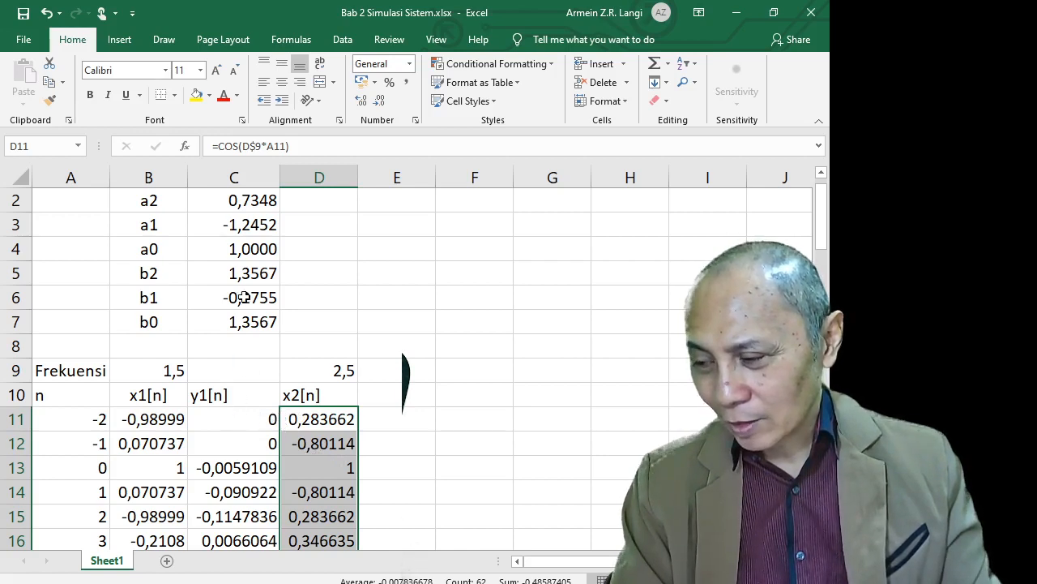
Hide y1[n] column C and insert a line chart of x1[n] and x2[n] from n = 0 to row 72
click(249, 177)
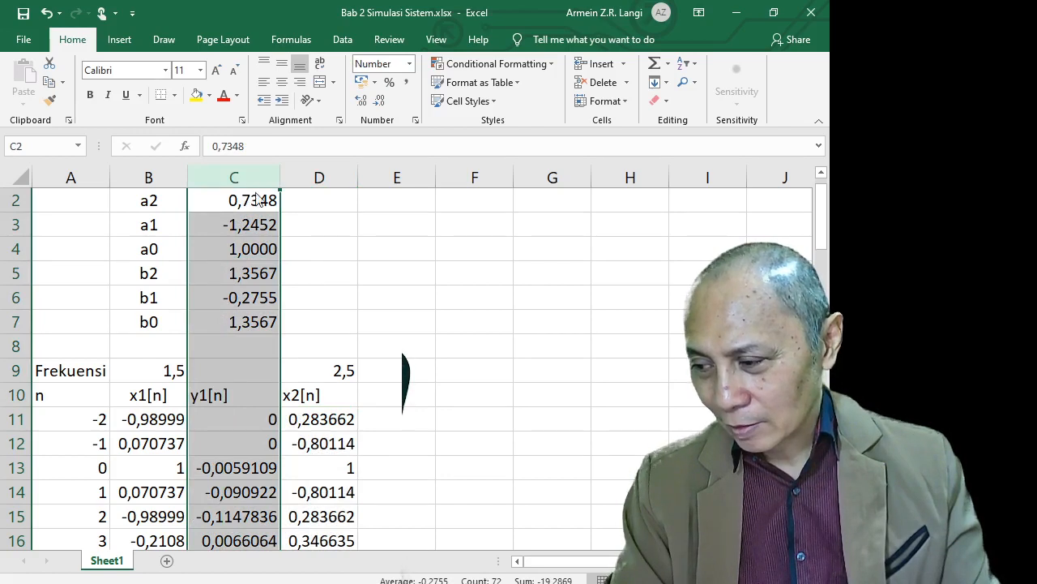
key(ctrl+0)
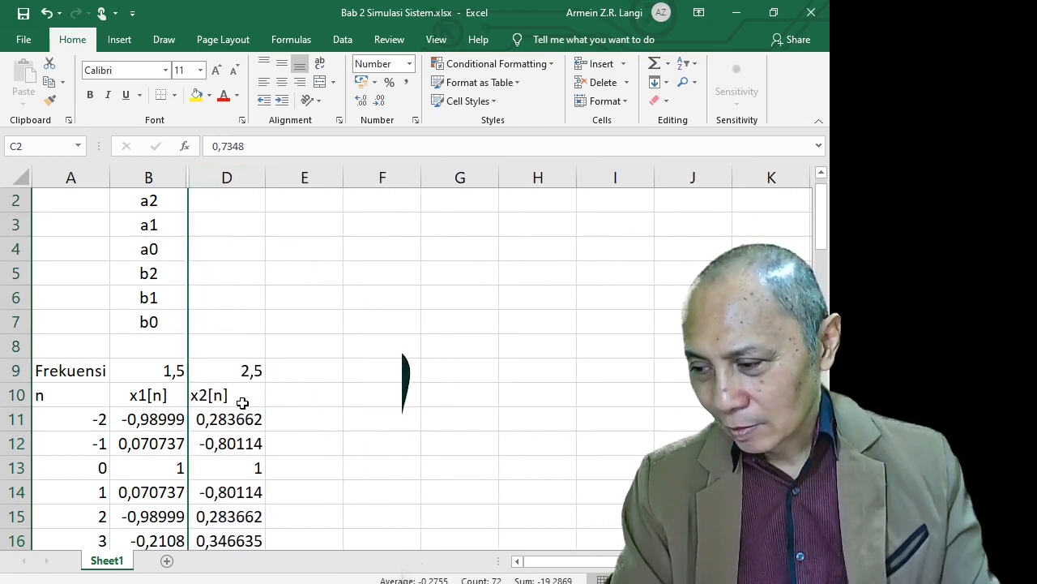
click(91, 468)
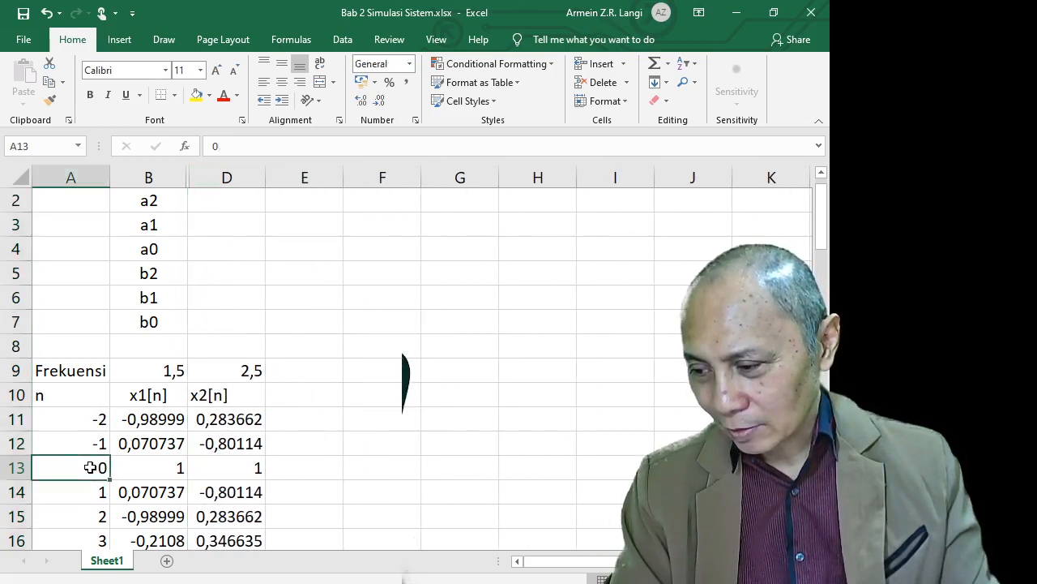
scroll(160, 474, down, 16)
scroll(160, 474, down, 5)
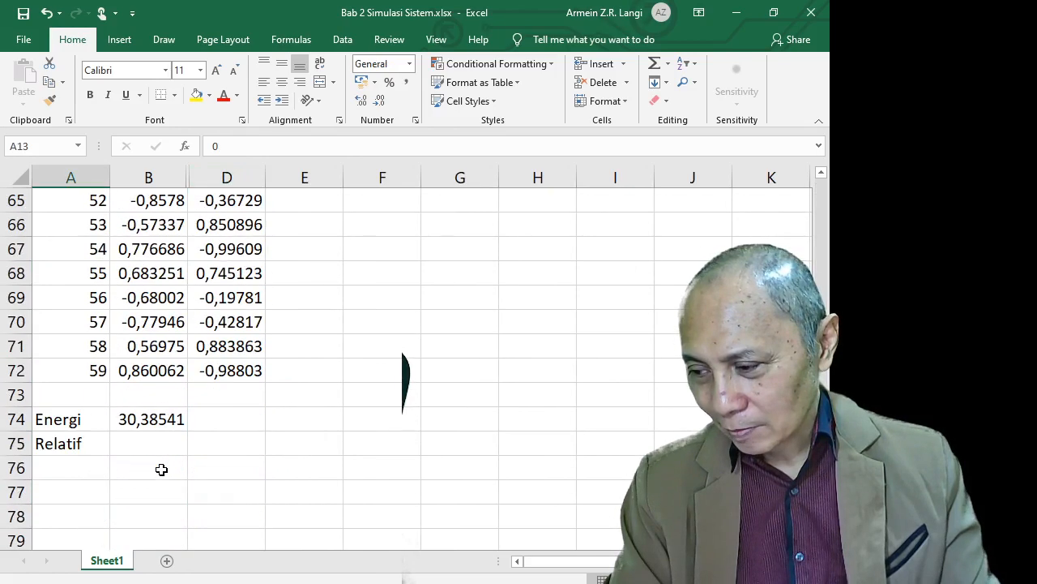
shift+click(248, 373)
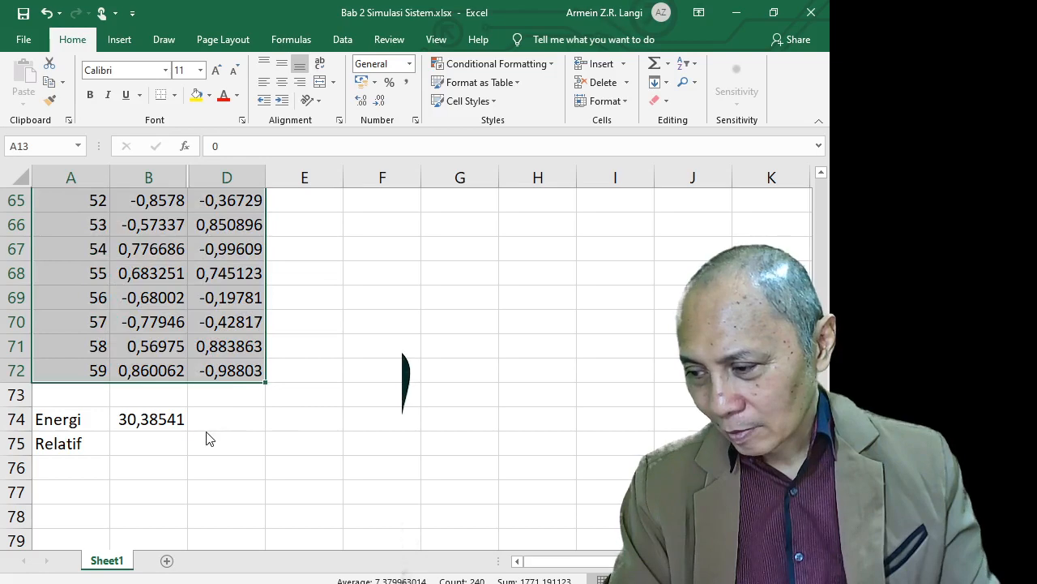
key(alt+F1)
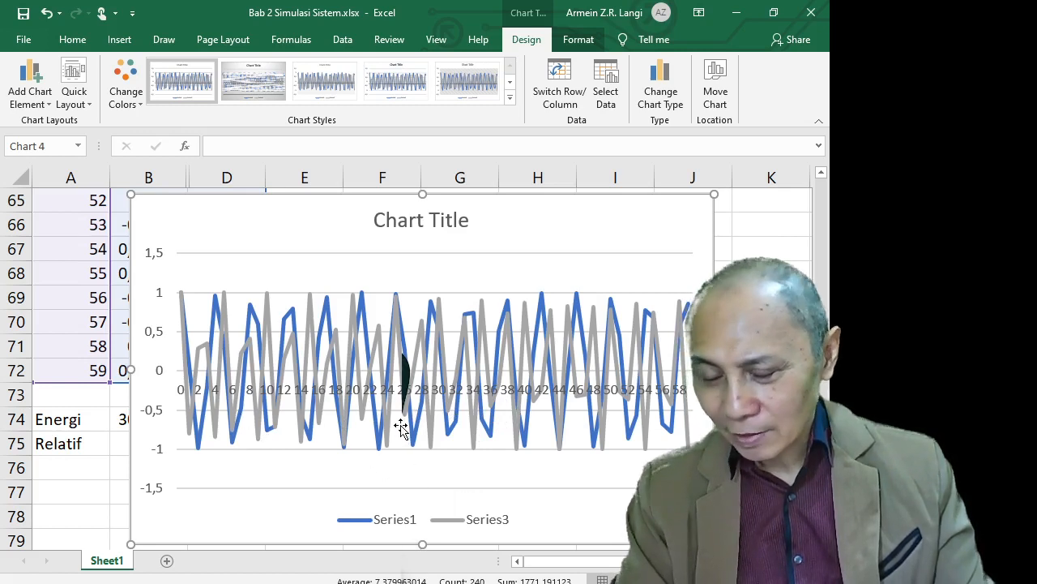
Remove the chart's gridlines, then delete the chart
click(590, 297)
key(Delete)
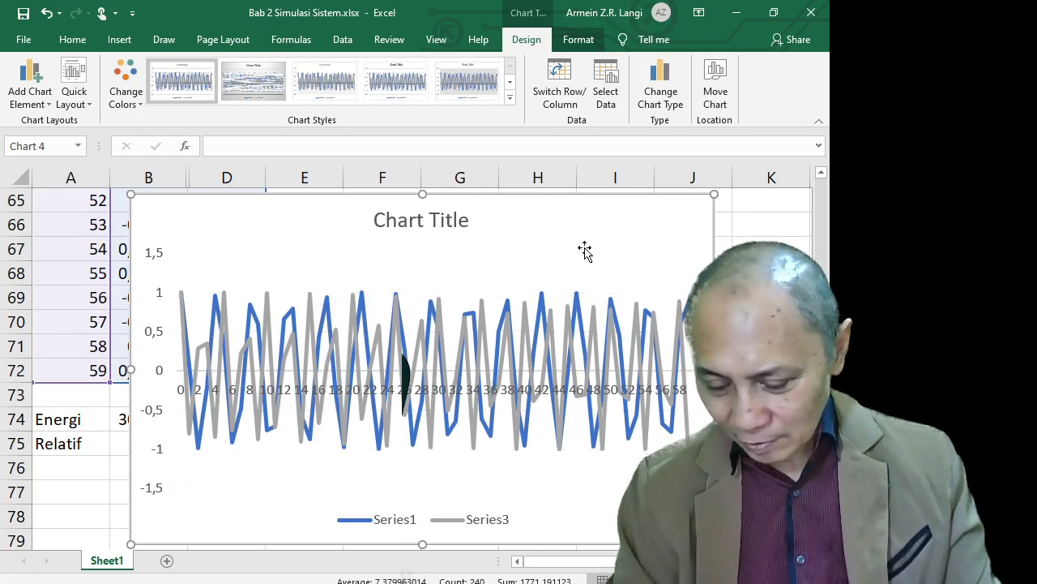
key(Delete)
Select columns B to D and unhide column C between them
scroll(256, 362, up, 12)
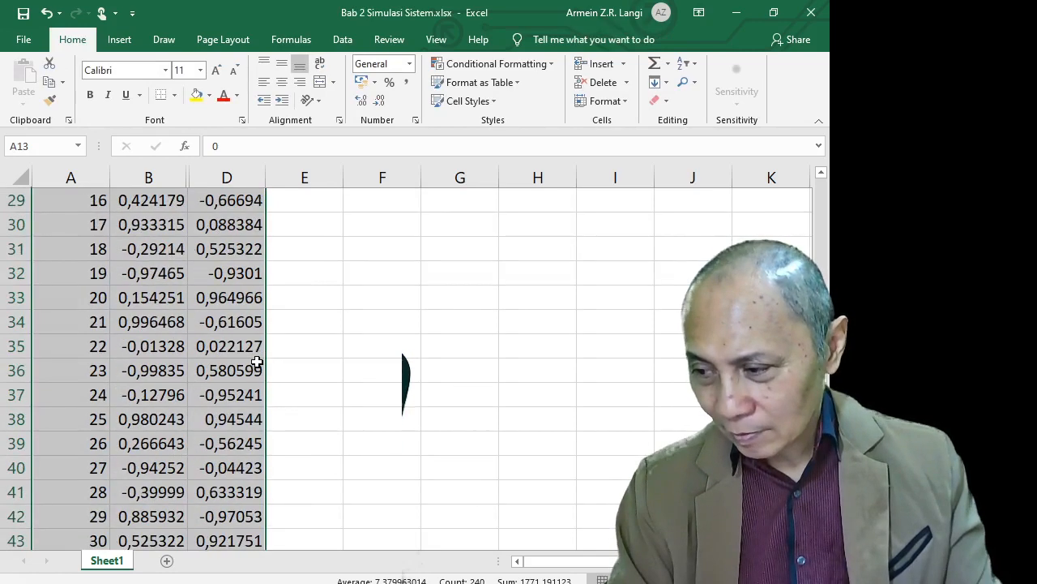
scroll(256, 362, up, 9)
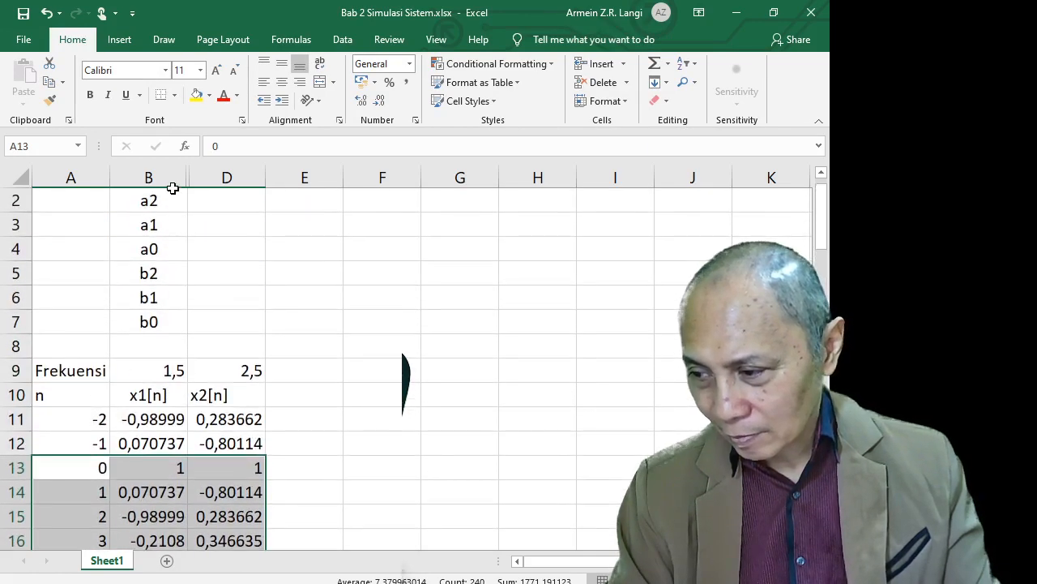
click(173, 189)
shift+click(148, 174)
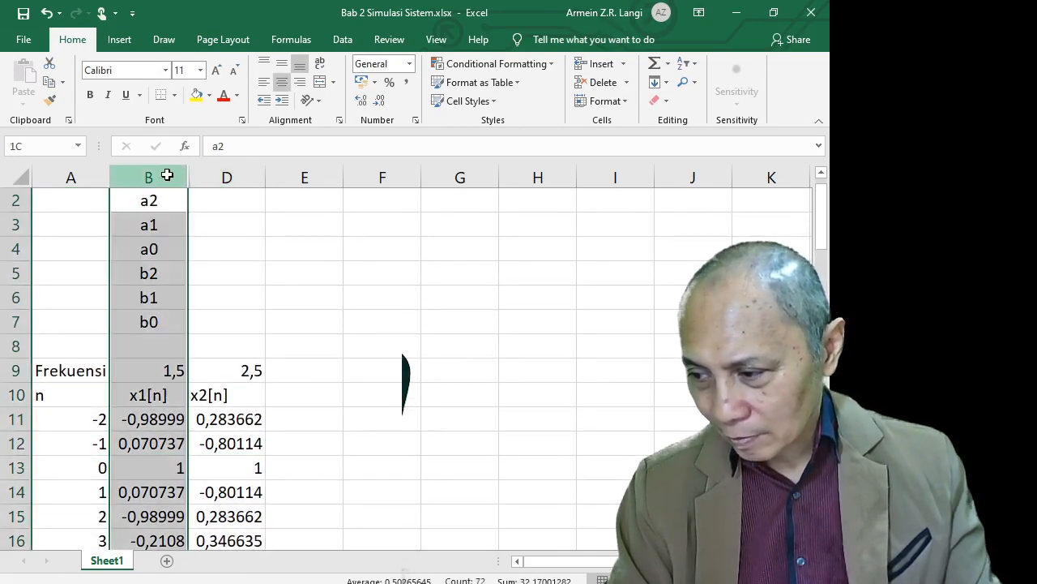
shift+click(223, 177)
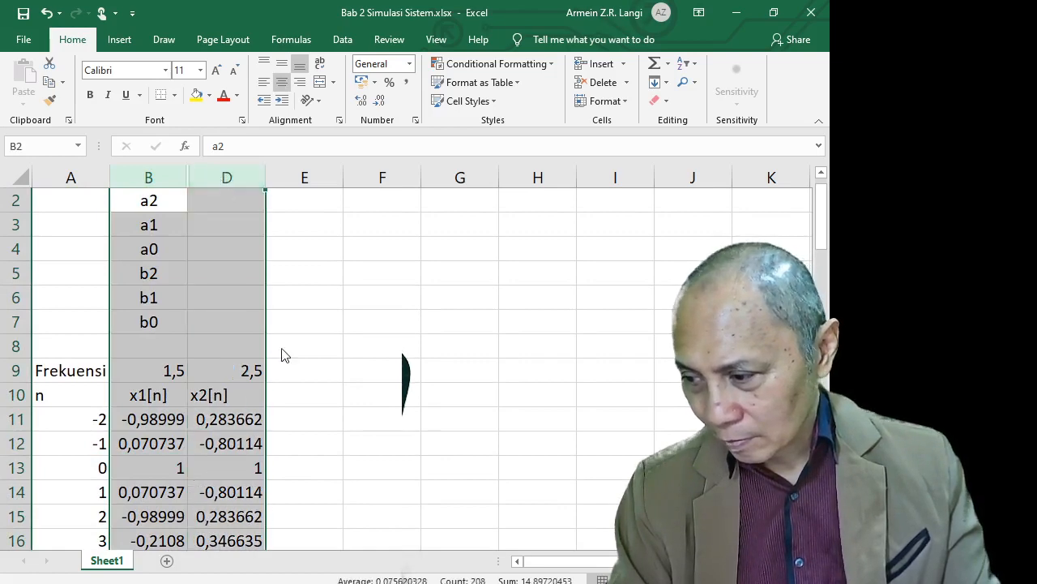
key(ctrl+shift+0)
Enter the heading y2[n] in column E
click(439, 417)
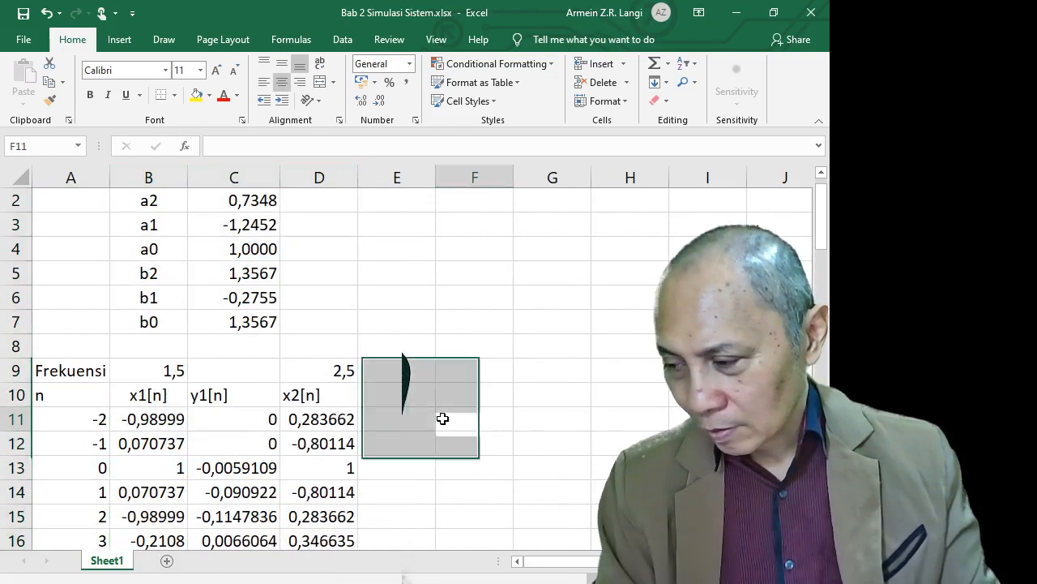
scroll(426, 418, up, 1)
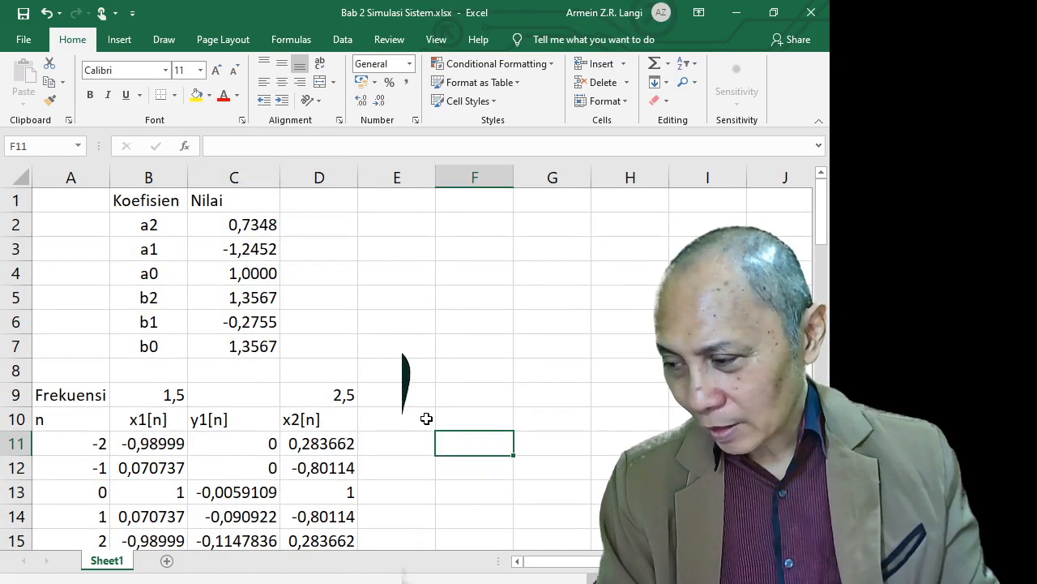
click(383, 426)
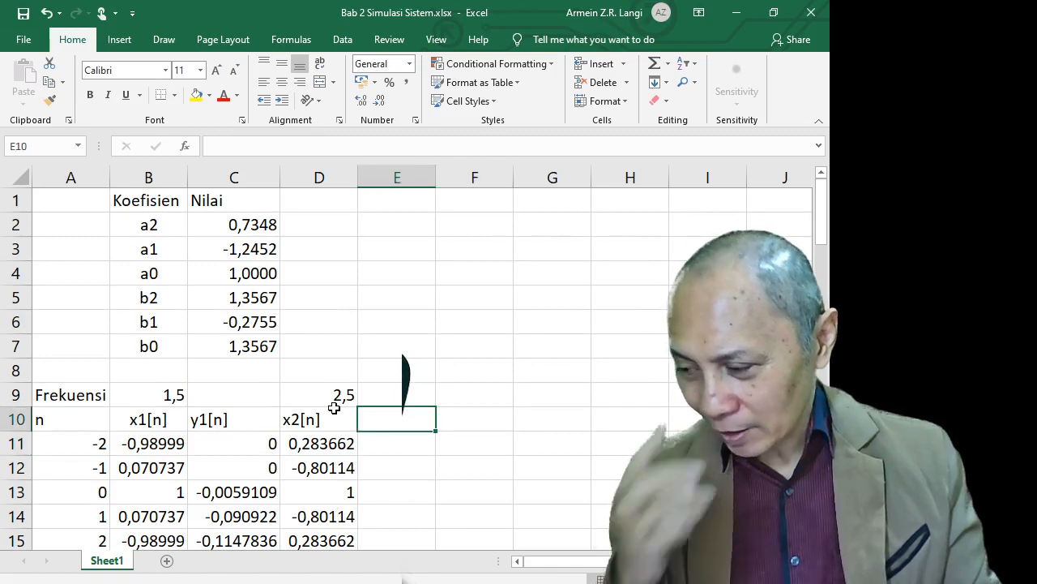
text(y2[)
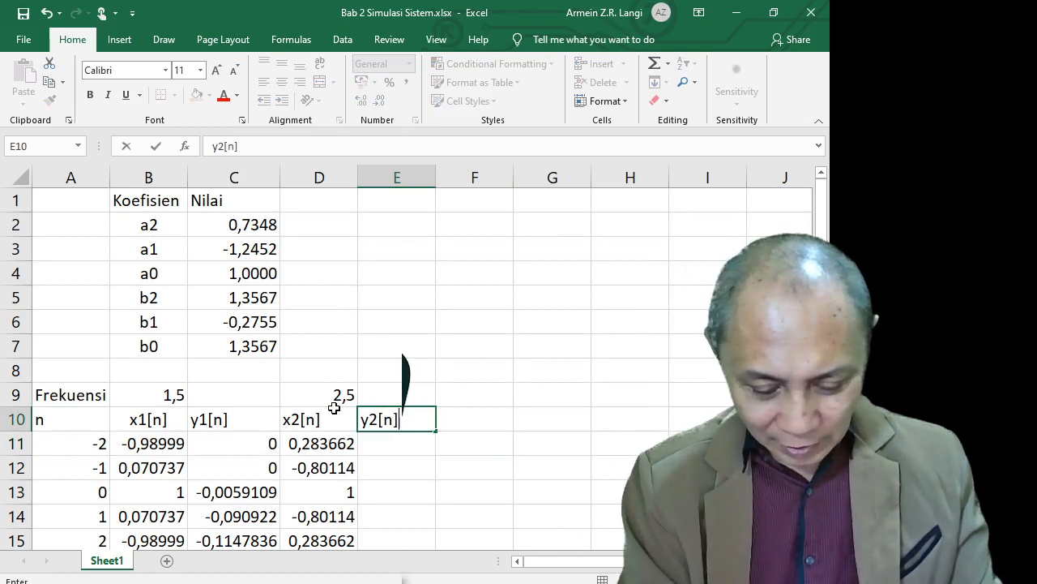
text(n])
key(Return)
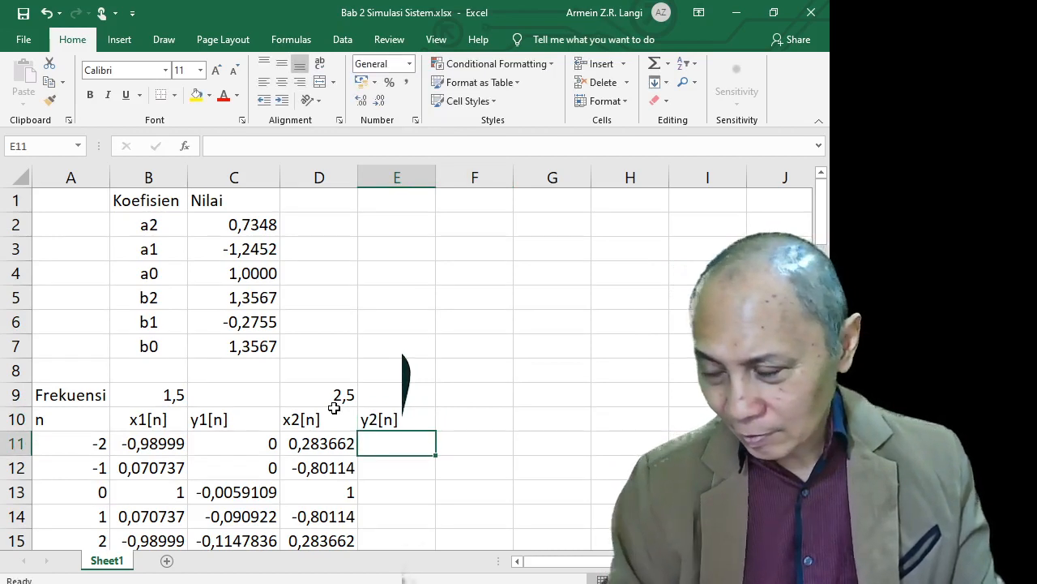
Copy the six filter coefficients from C2:C7 into E2:E7
drag(239, 227, 245, 351)
key(ctrl+c)
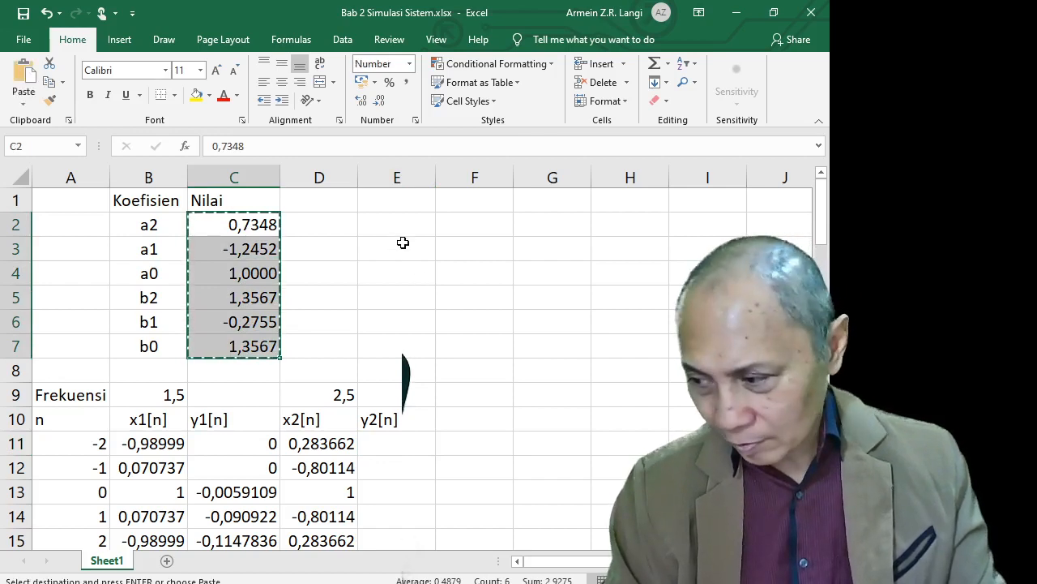
click(401, 227)
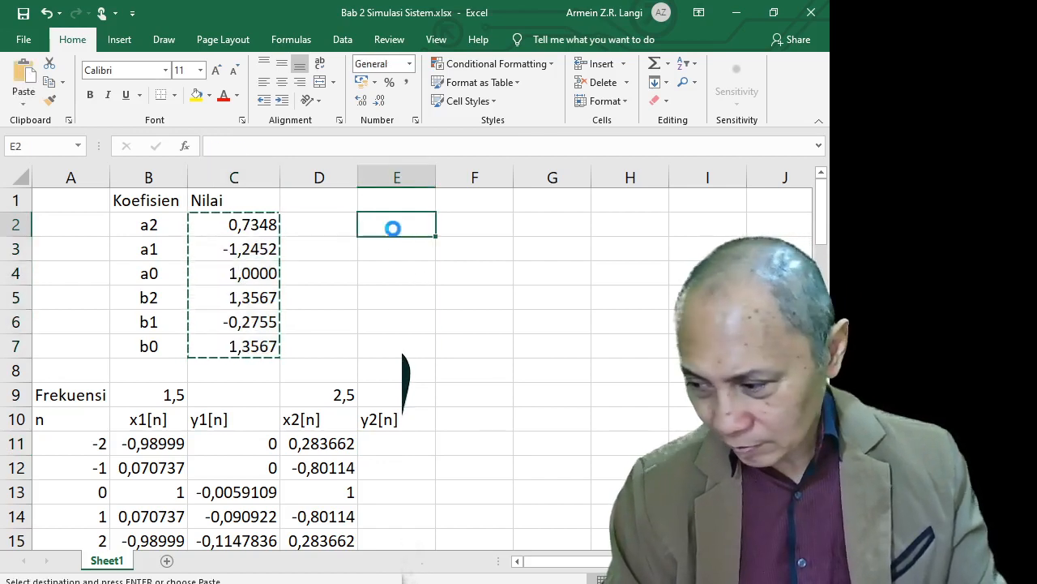
key(ctrl+v)
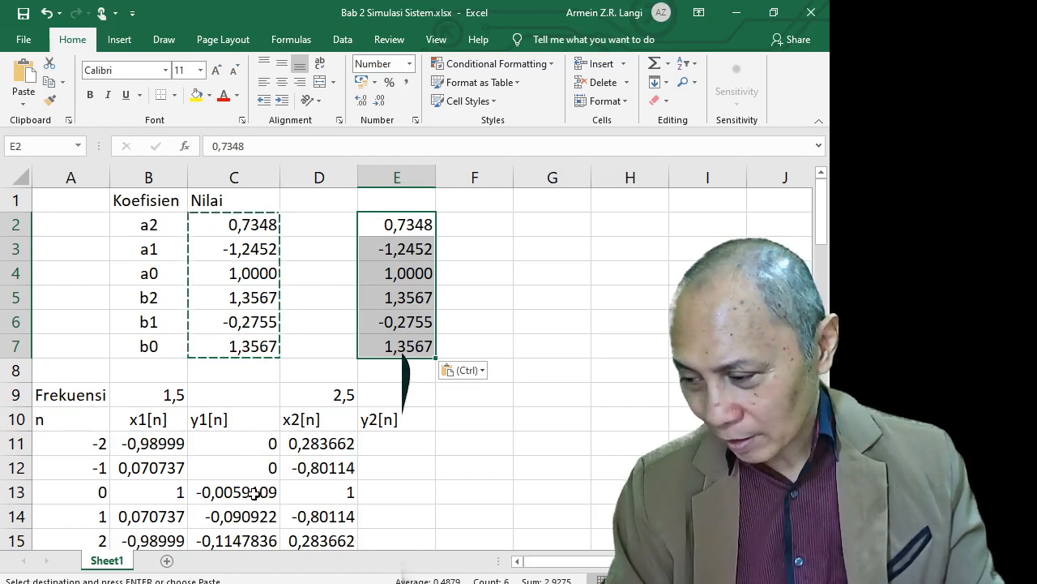
click(412, 443)
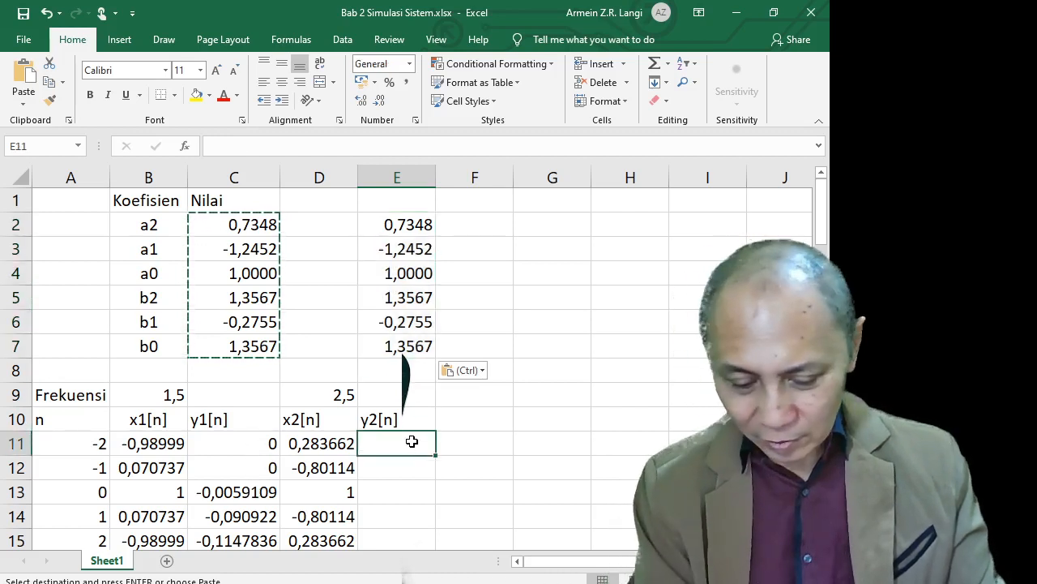
key(Return)
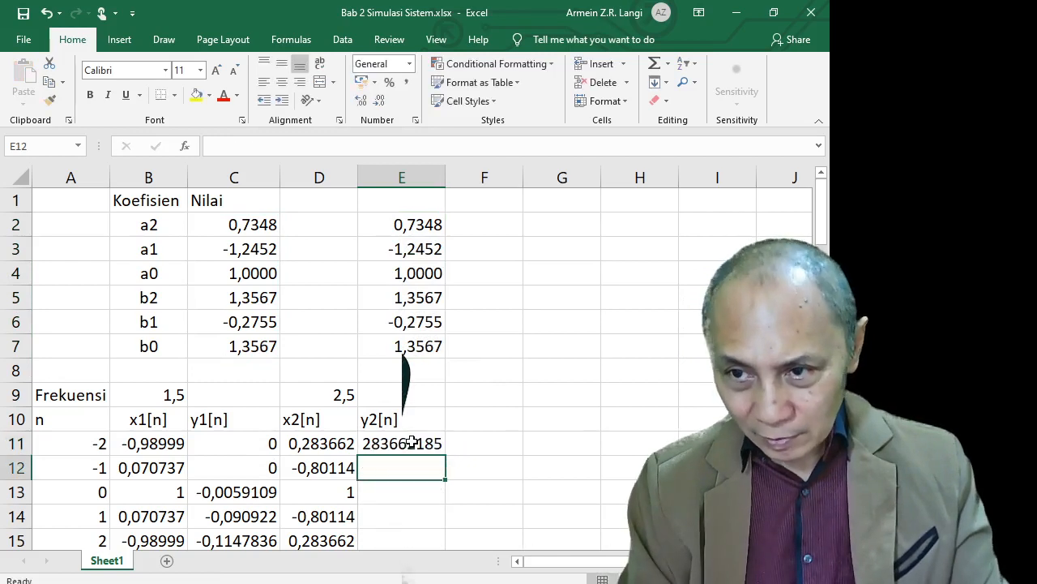
key(Return)
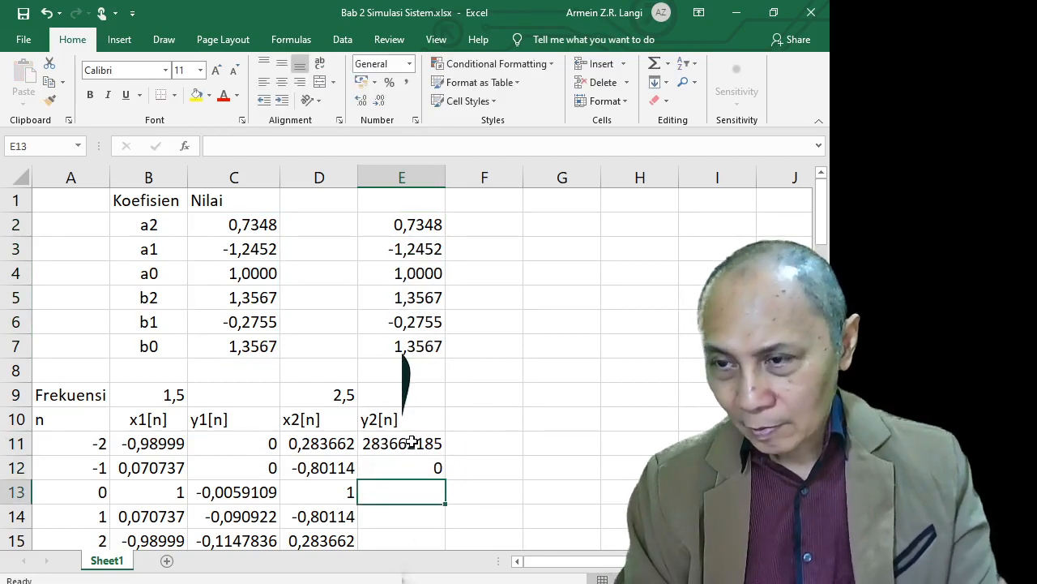
Change E11's initial value to 0
key(Up)
key(Up)
text(0)
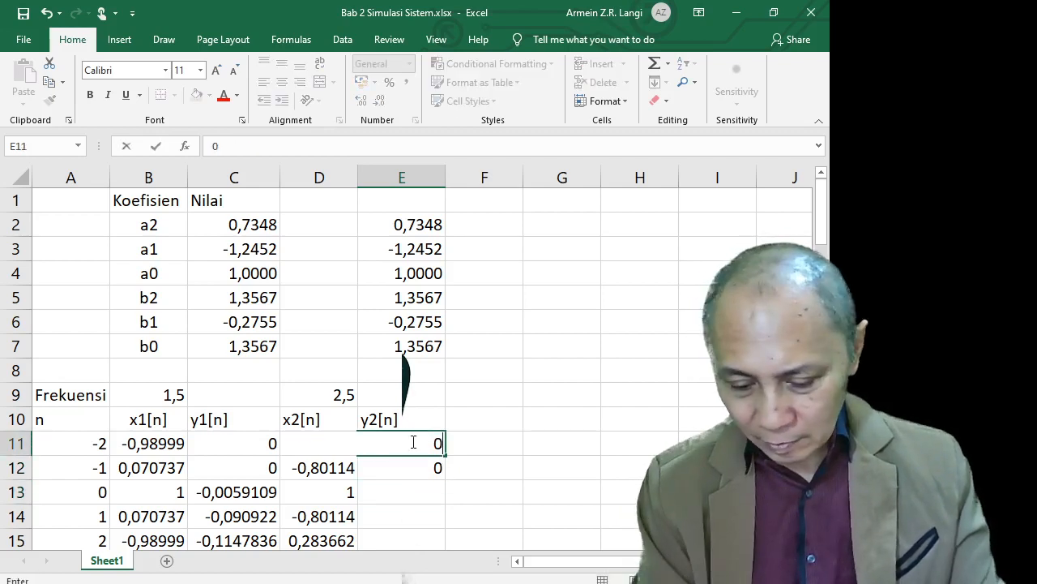
key(Return)
Copy the y1[n] filter formula from C13 into E13, giving 1,9622596
key(Down)
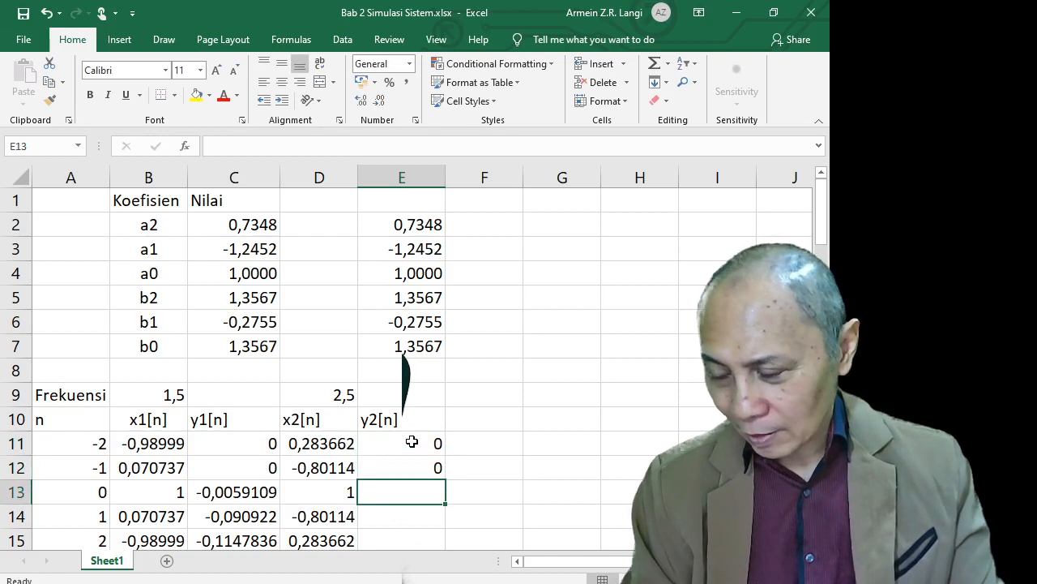
key(Left)
key(Left)
key(Left)
key(Right)
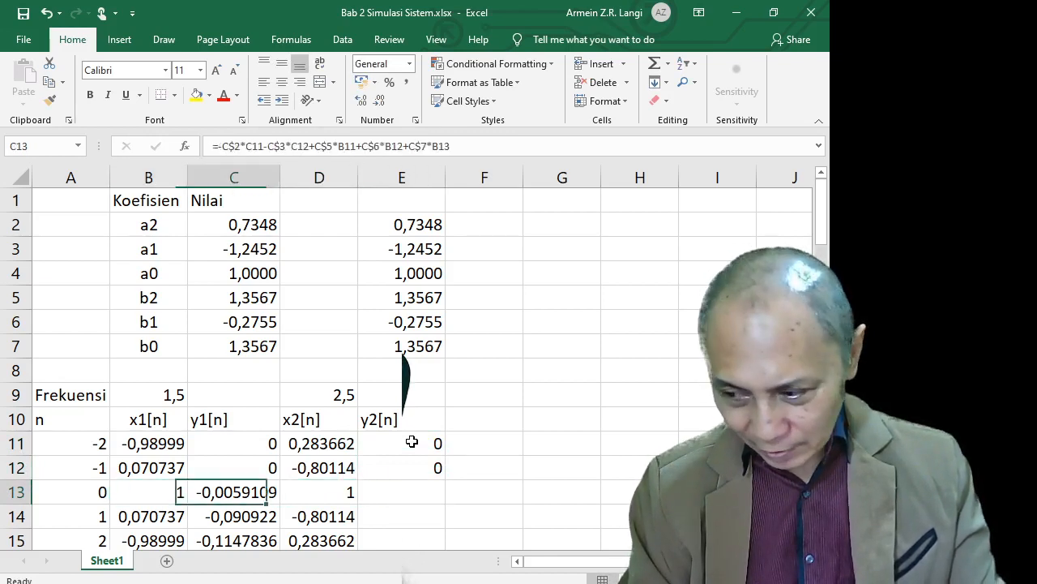
key(ctrl+c)
key(Right)
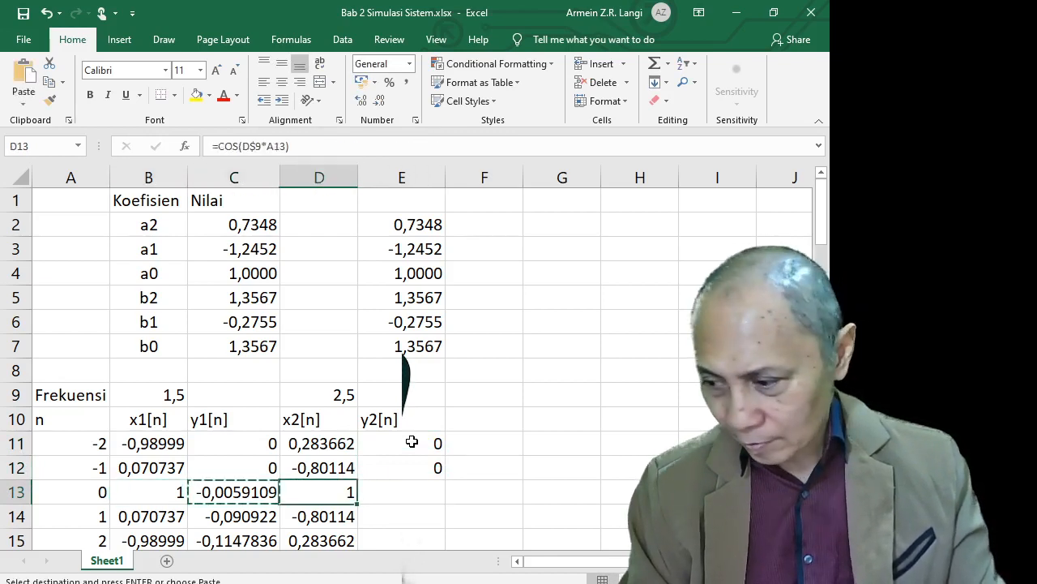
key(Right)
key(ctrl+v)
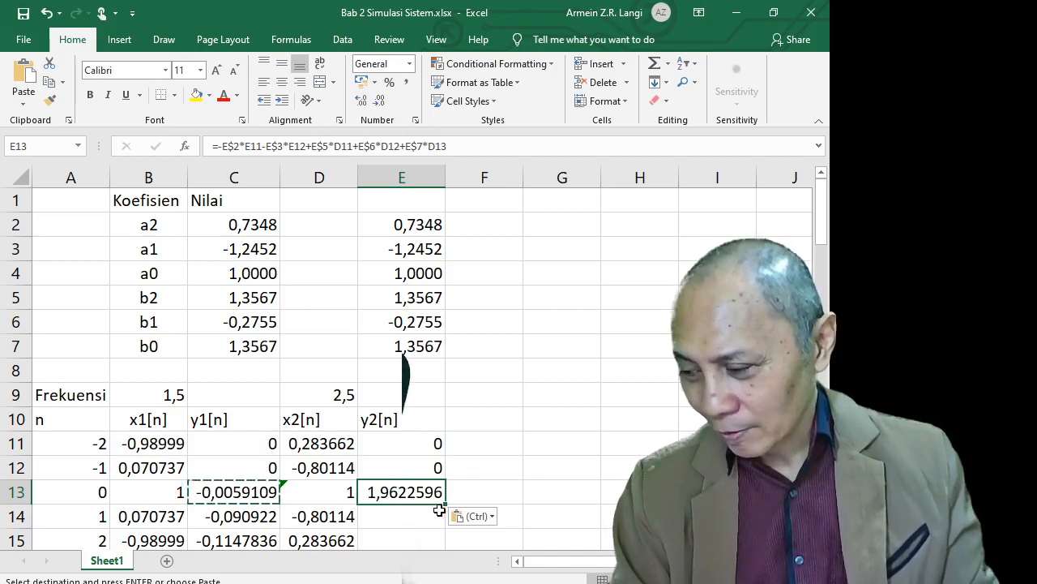
Fill y2[n] down to row 72 and extend C74's energy formula to D74:E74 (30,5901 and 29,846475)
drag(445, 504, 434, 429)
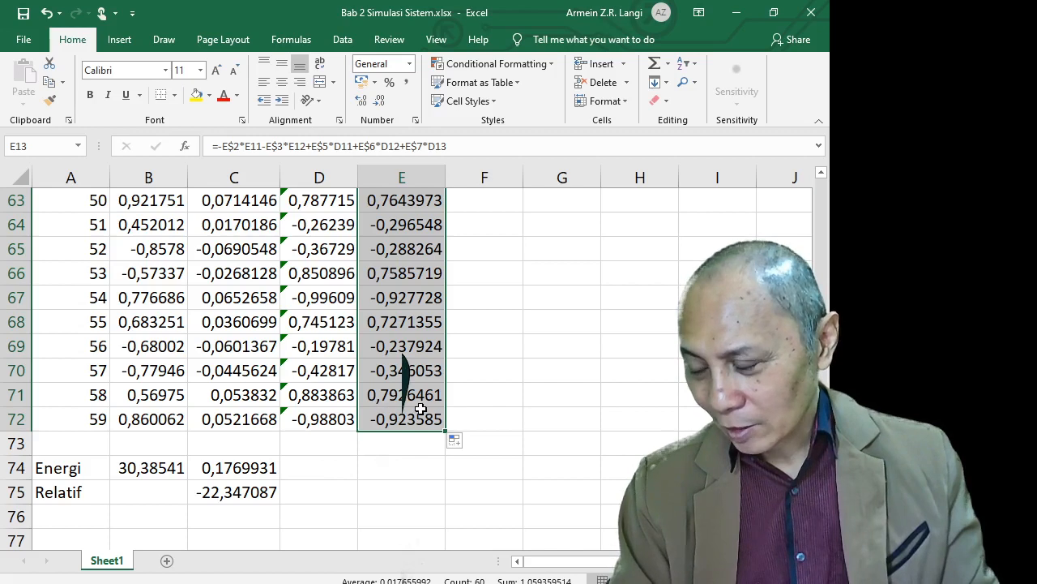
click(312, 466)
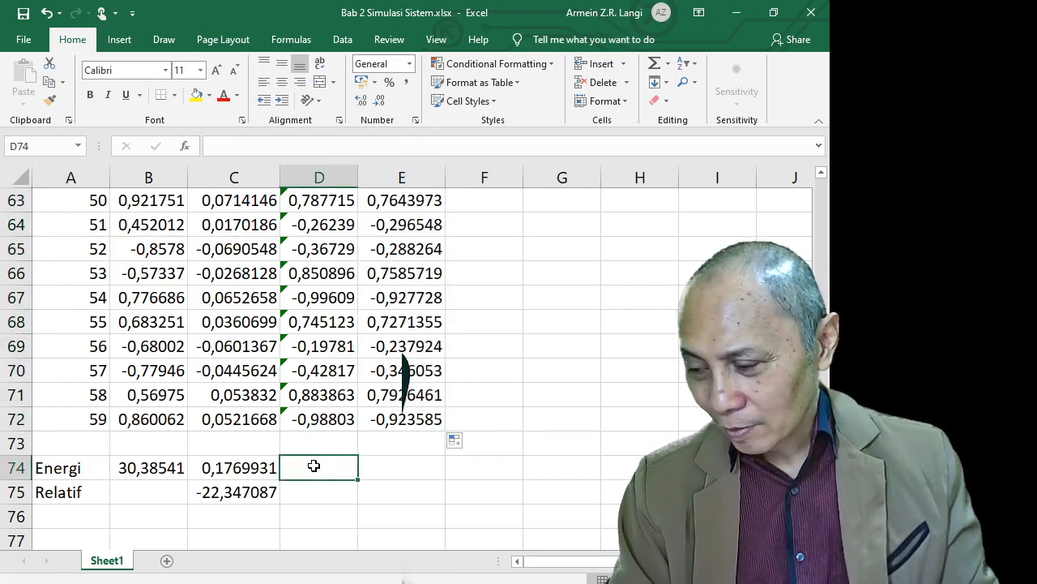
click(270, 474)
drag(278, 479, 408, 473)
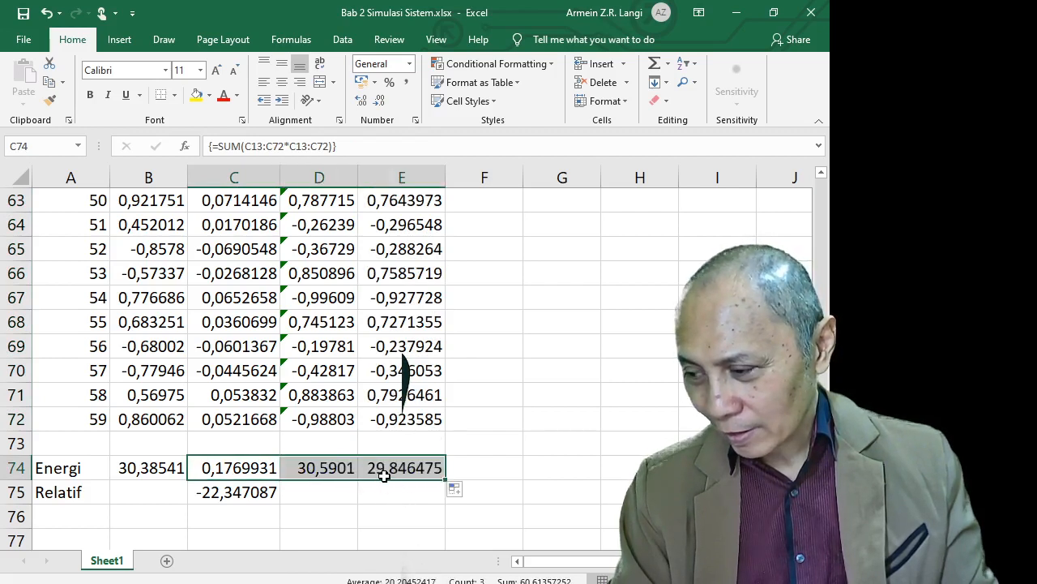
click(387, 473)
click(326, 472)
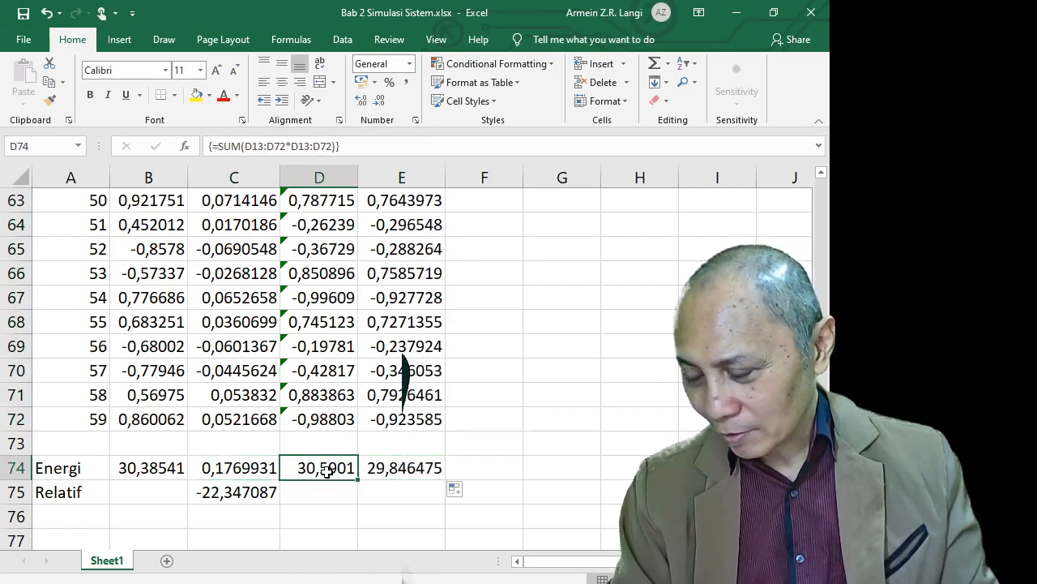
click(384, 479)
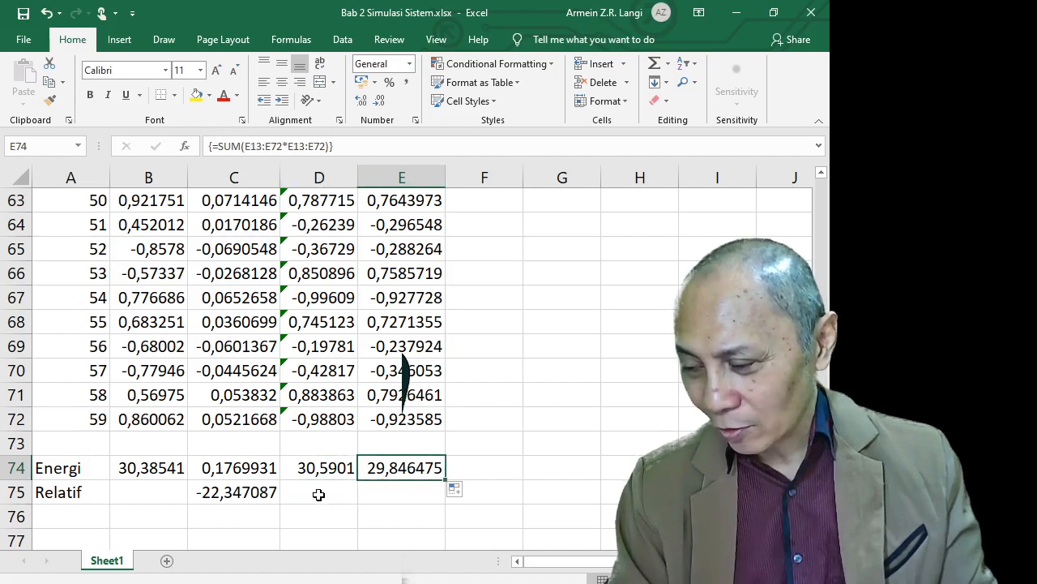
click(234, 495)
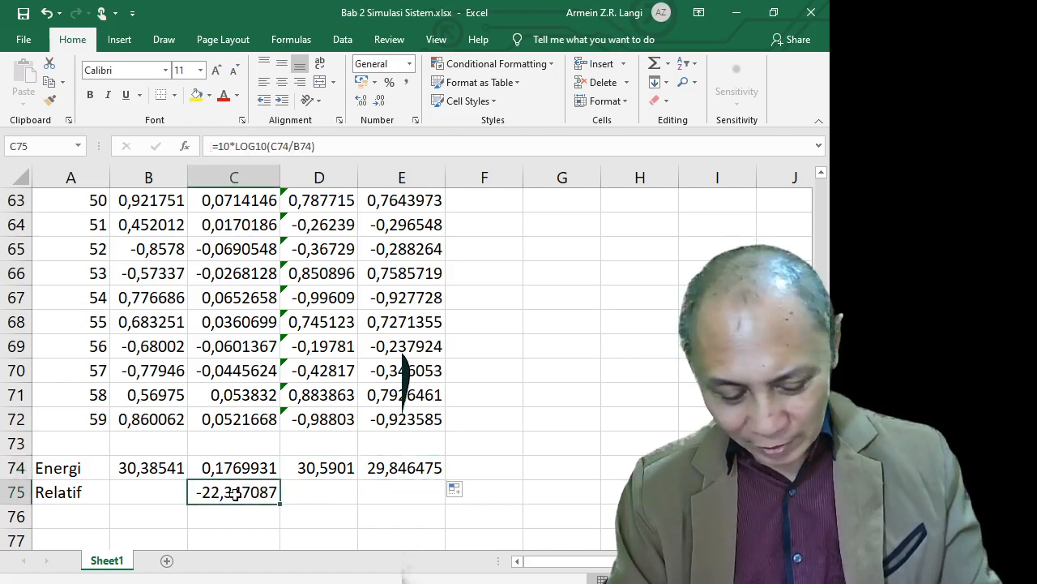
Paste C75's relative dB formula into E75, giving -0,106879 dB for y2[n]
key(ctrl+c)
click(373, 495)
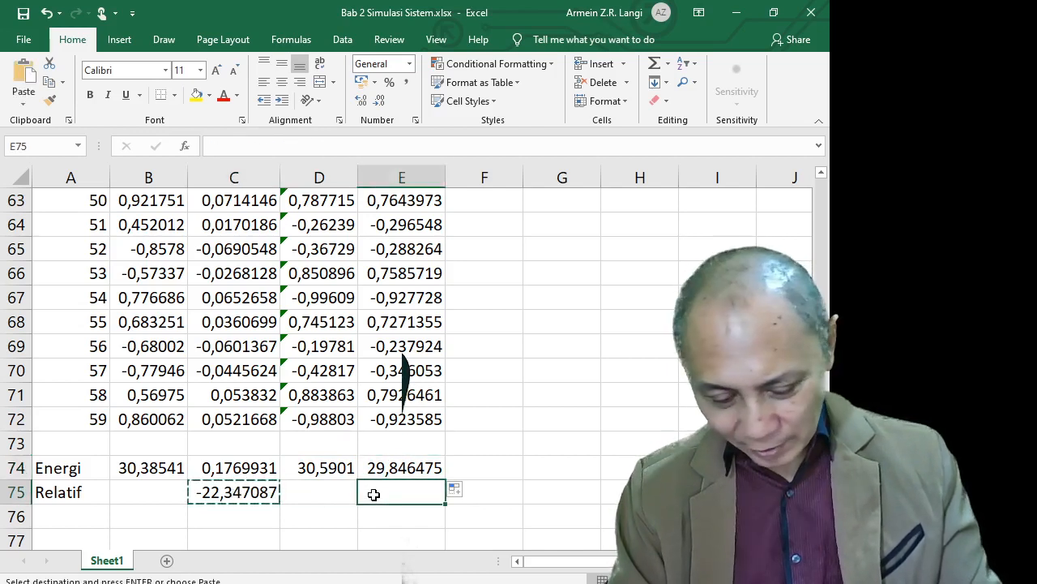
key(ctrl+v)
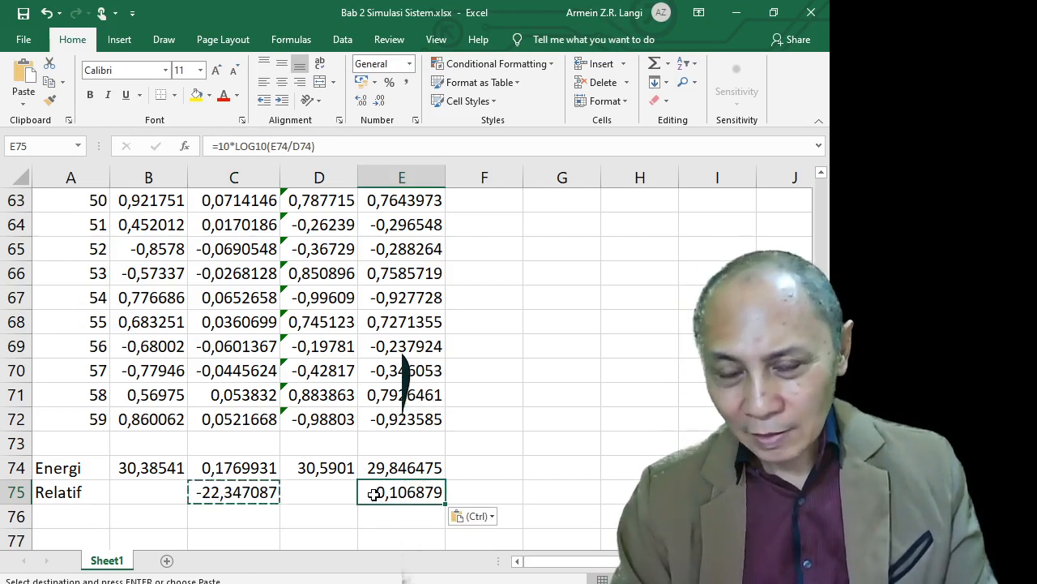
click(371, 517)
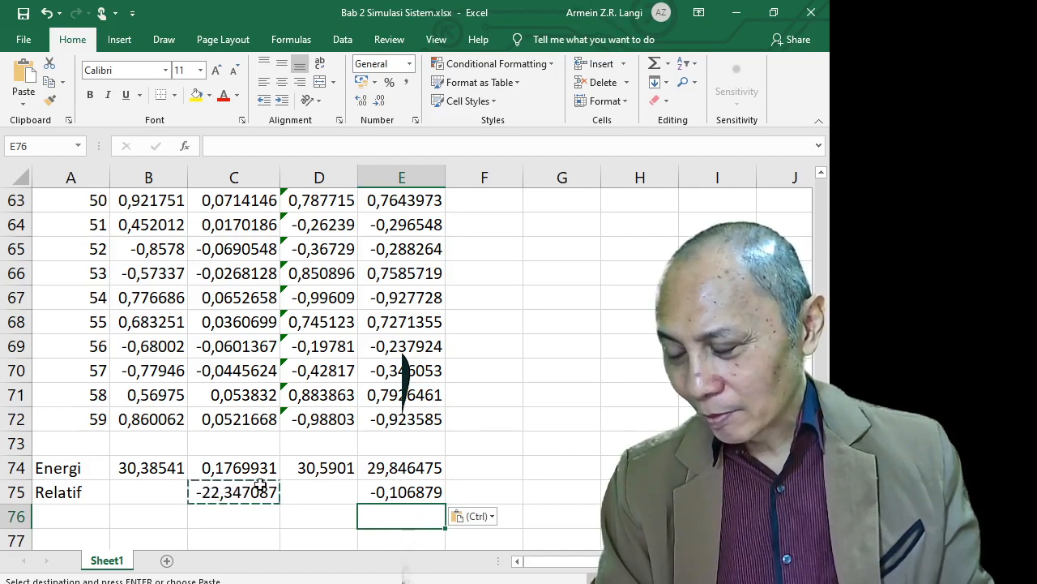
Hide the x1[n] and y1[n] columns B and C
scroll(264, 483, up, 13)
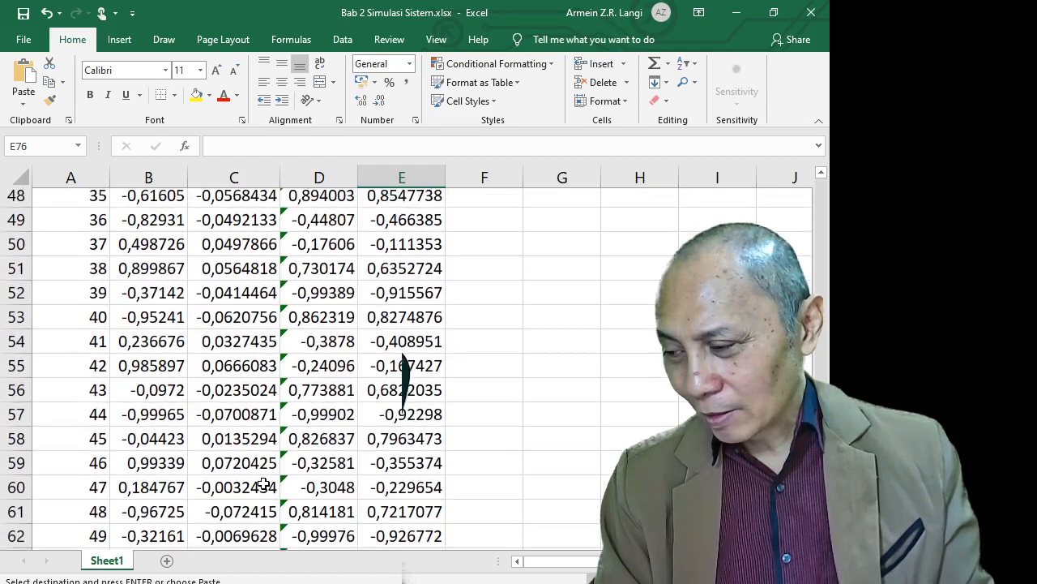
scroll(264, 484, up, 6)
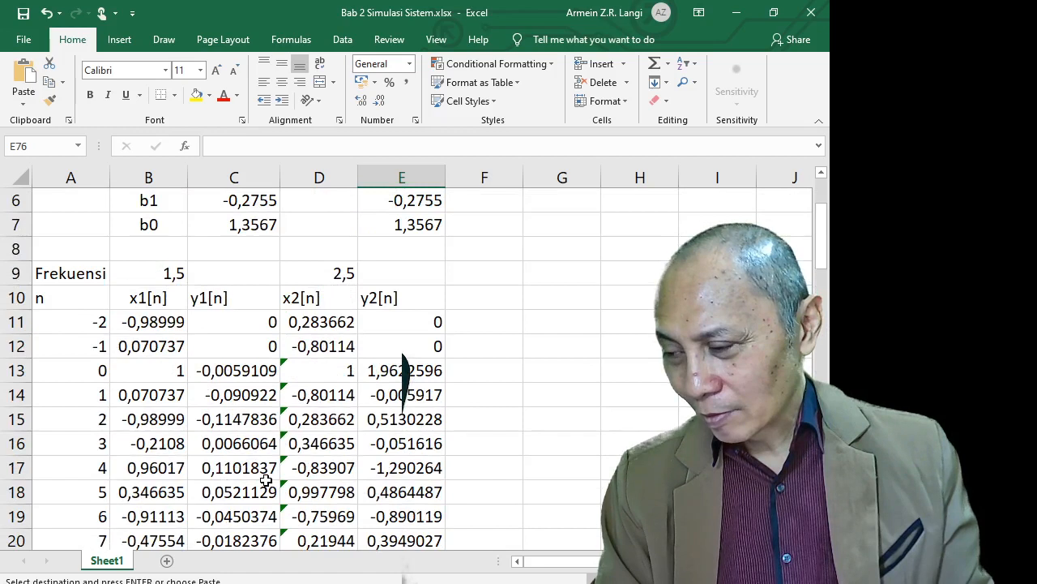
click(164, 179)
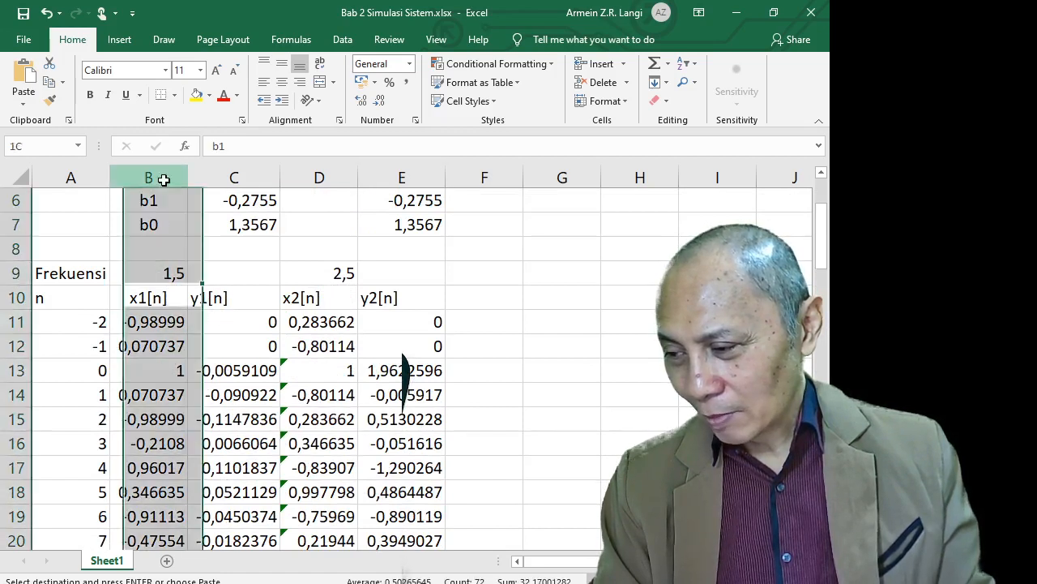
shift+click(250, 179)
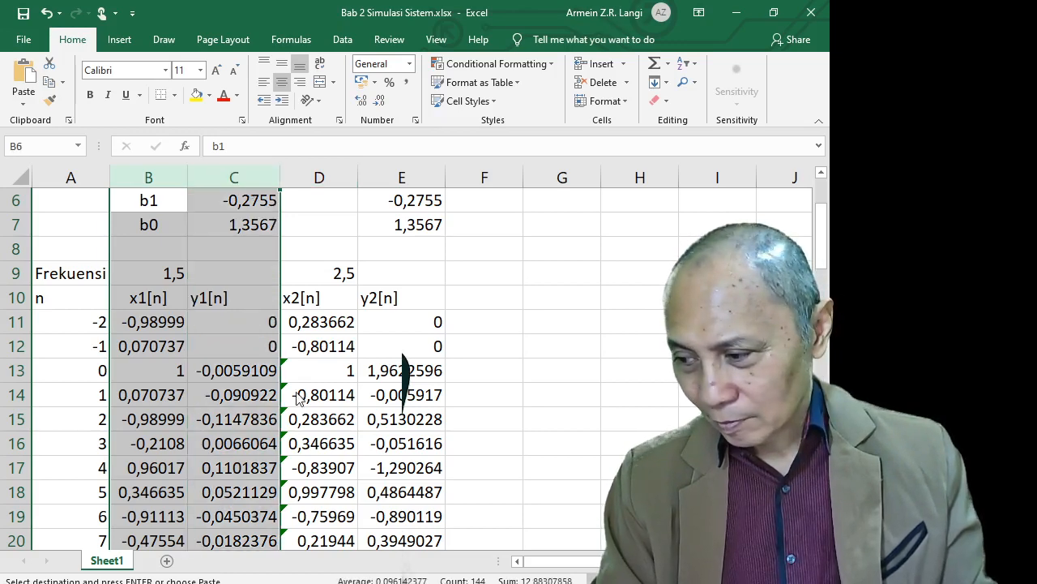
key(ctrl+0)
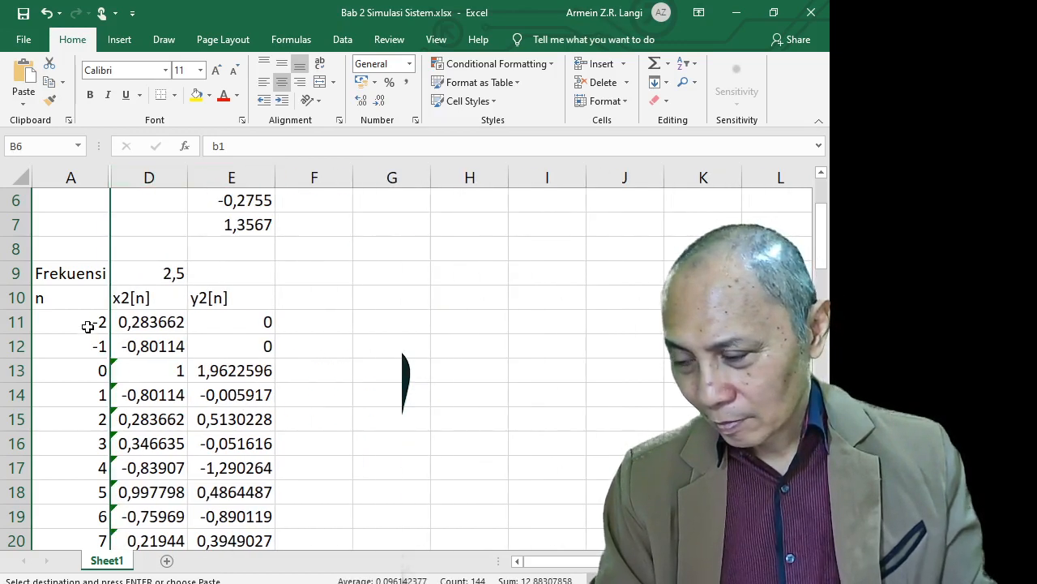
Insert a default line chart of the A13:E72 data
click(87, 368)
scroll(118, 384, down, 4)
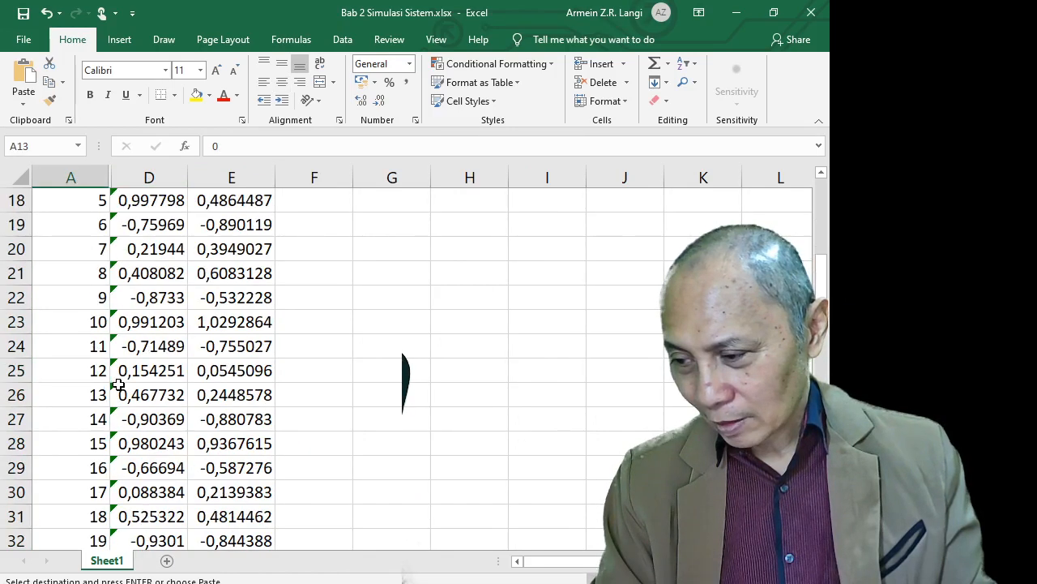
scroll(119, 384, down, 19)
scroll(126, 381, up, 4)
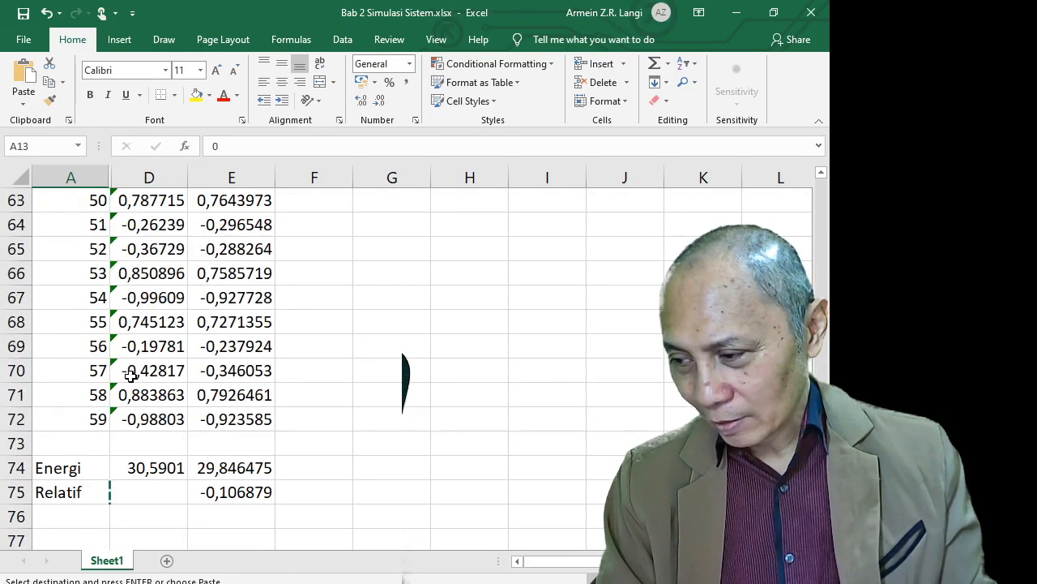
shift+click(235, 414)
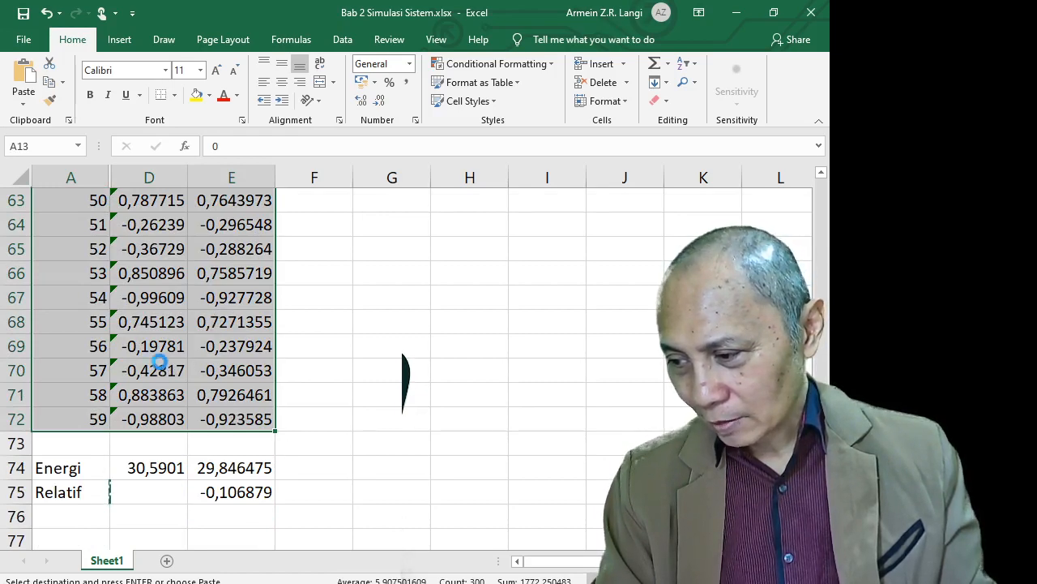
key(alt+F1)
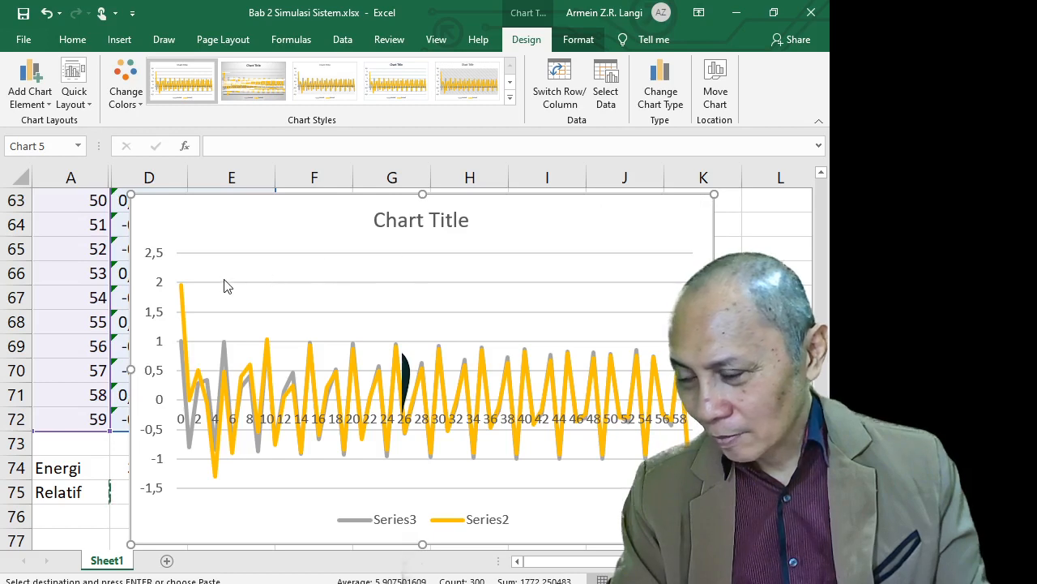
Select the whole x2[n]/y2[n] line chart and delete it
click(197, 255)
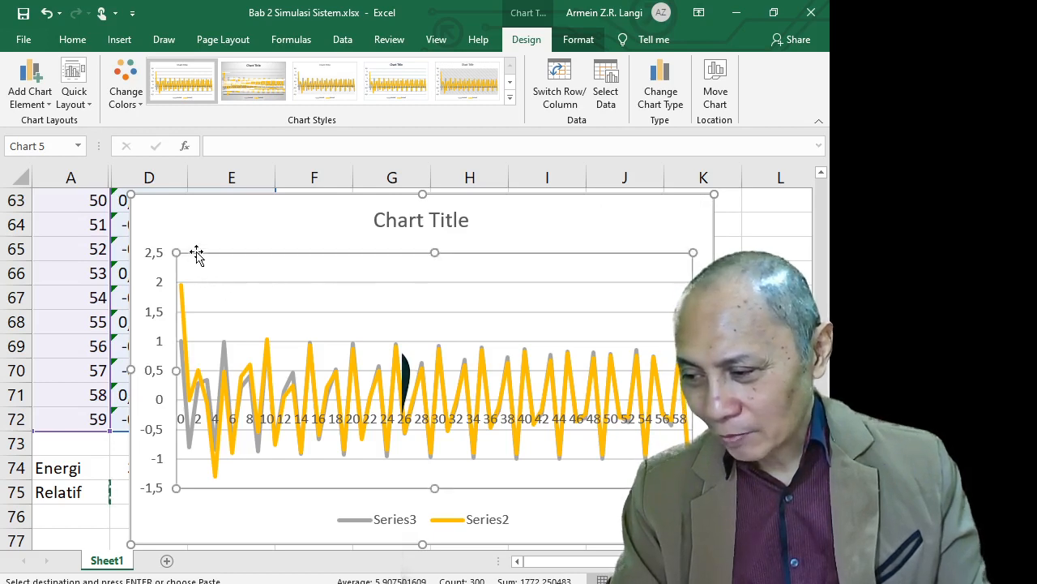
click(198, 231)
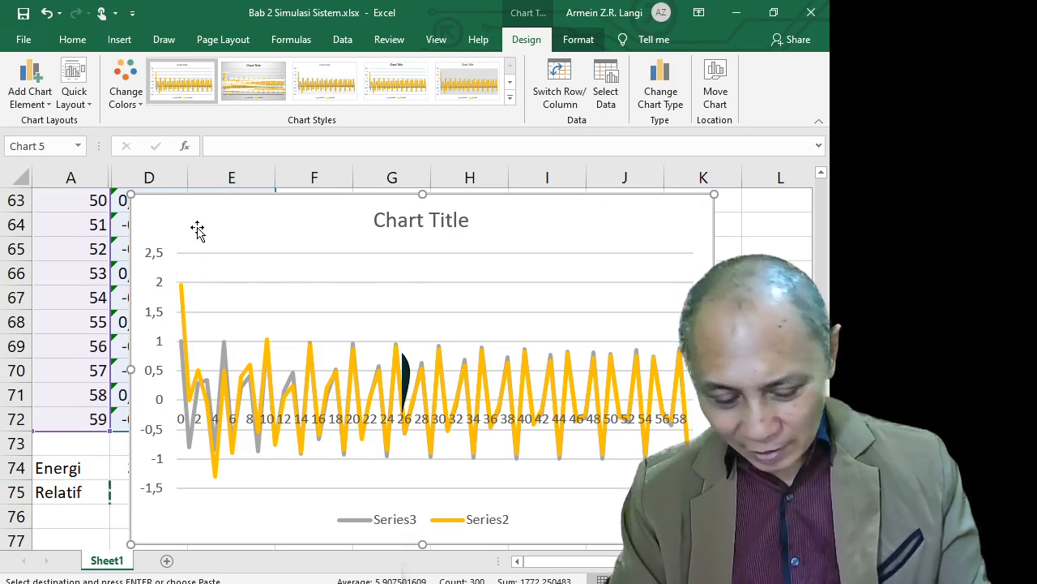
key(Delete)
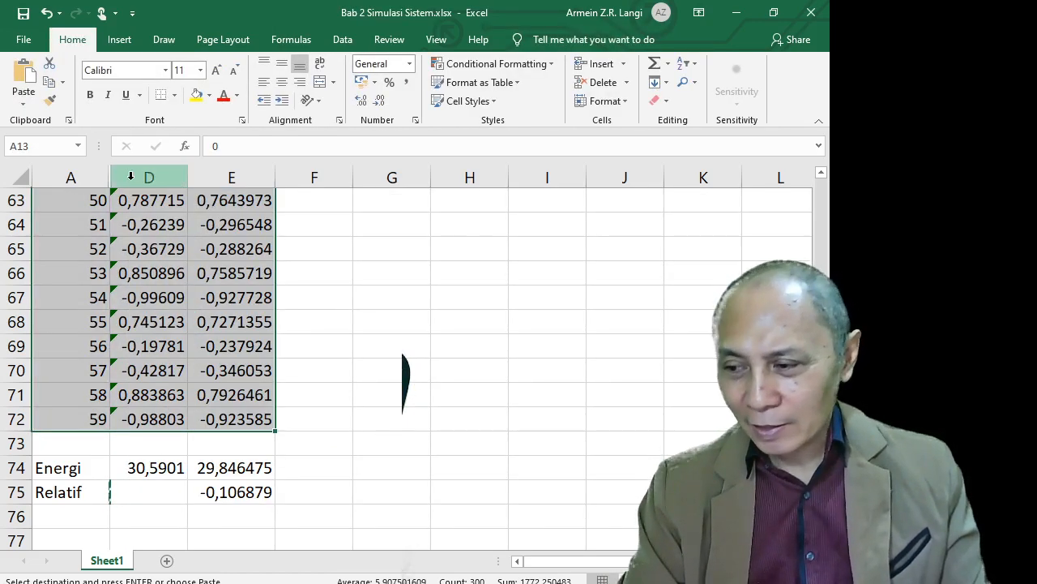
Select columns A through D and unhide columns B and C
click(99, 177)
shift+click(135, 177)
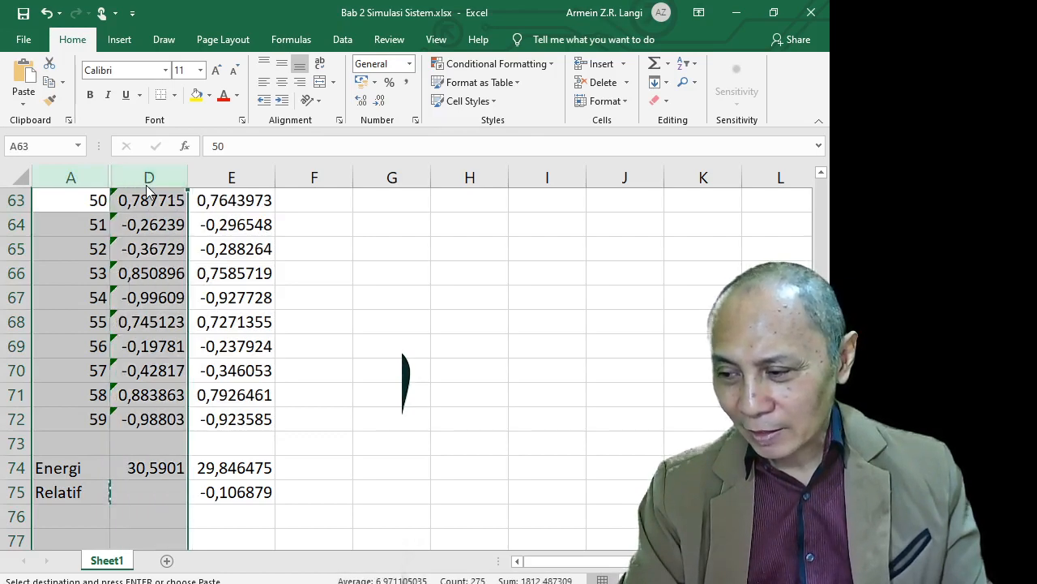
click(183, 413)
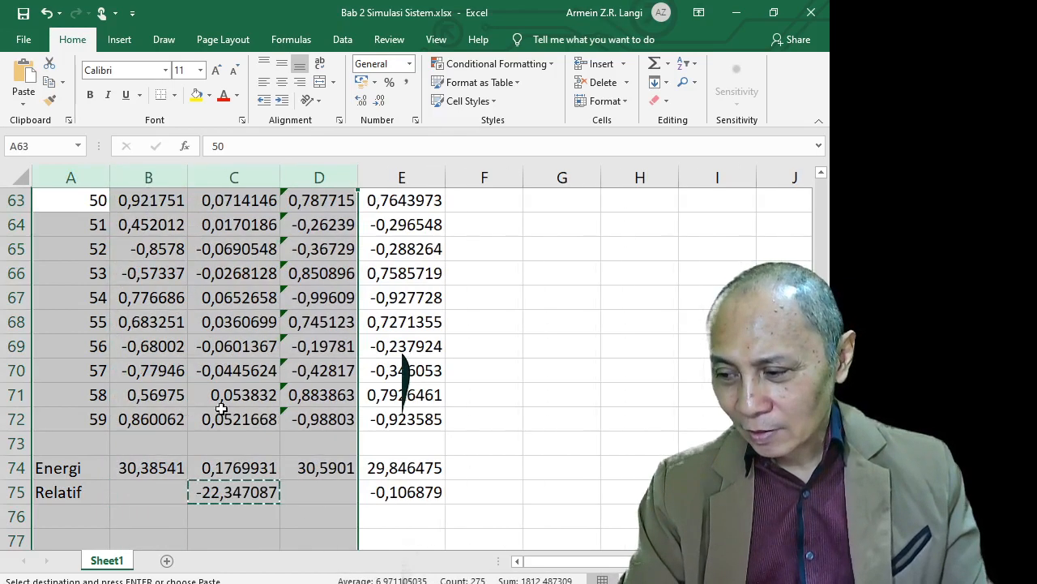
click(494, 400)
Scroll through the sheet to review all five columns and the Energi and Relatif results
scroll(494, 399, up, 15)
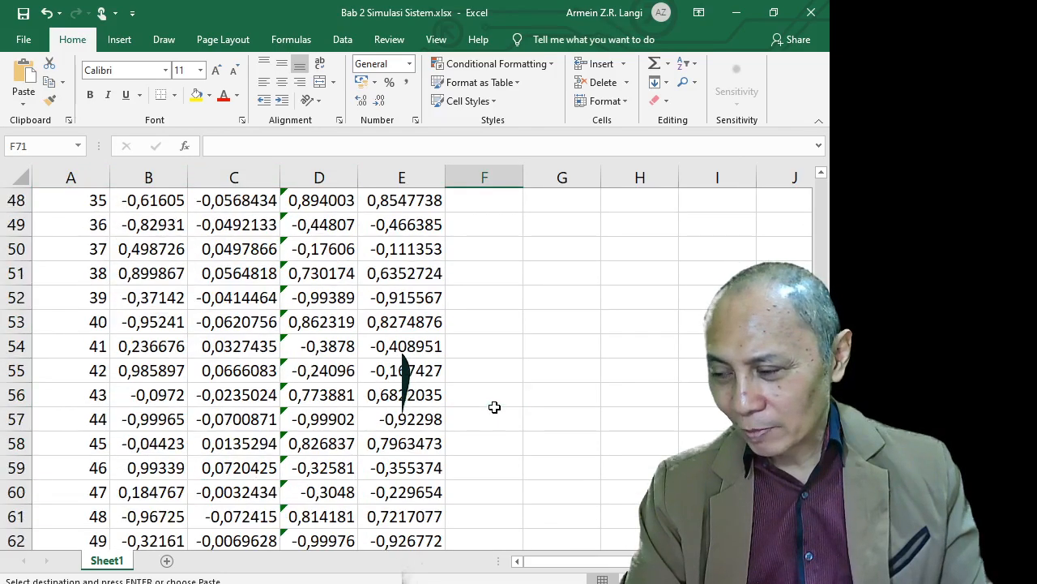
scroll(495, 399, up, 6)
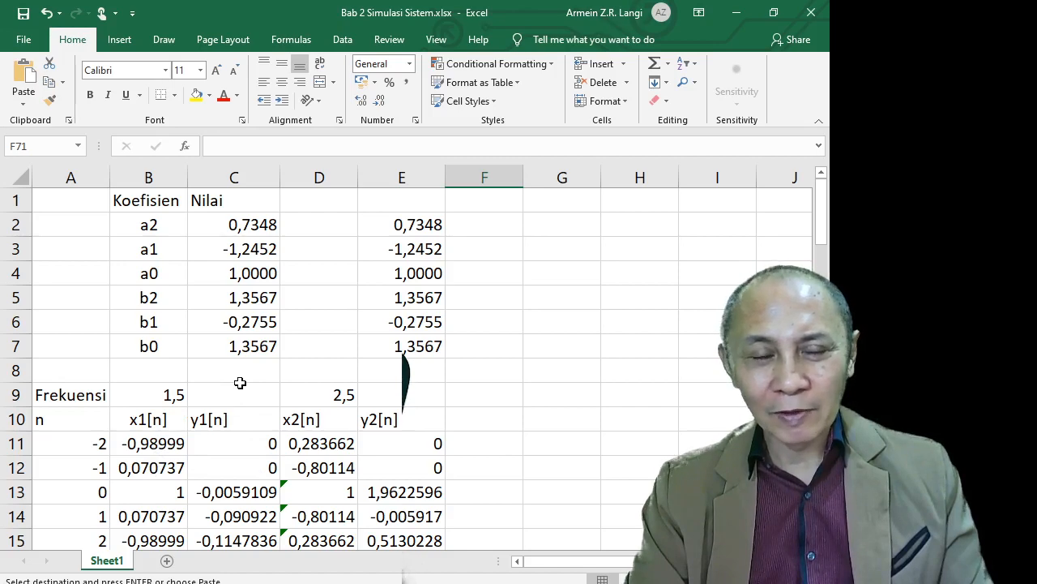
scroll(240, 382, down, 3)
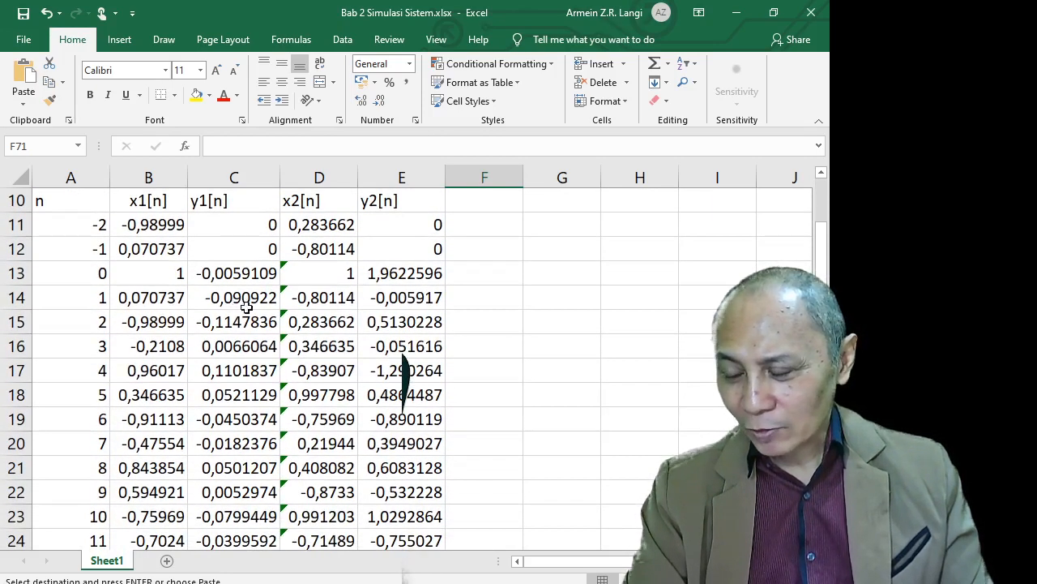
scroll(241, 440, down, 1)
scroll(240, 439, down, 1)
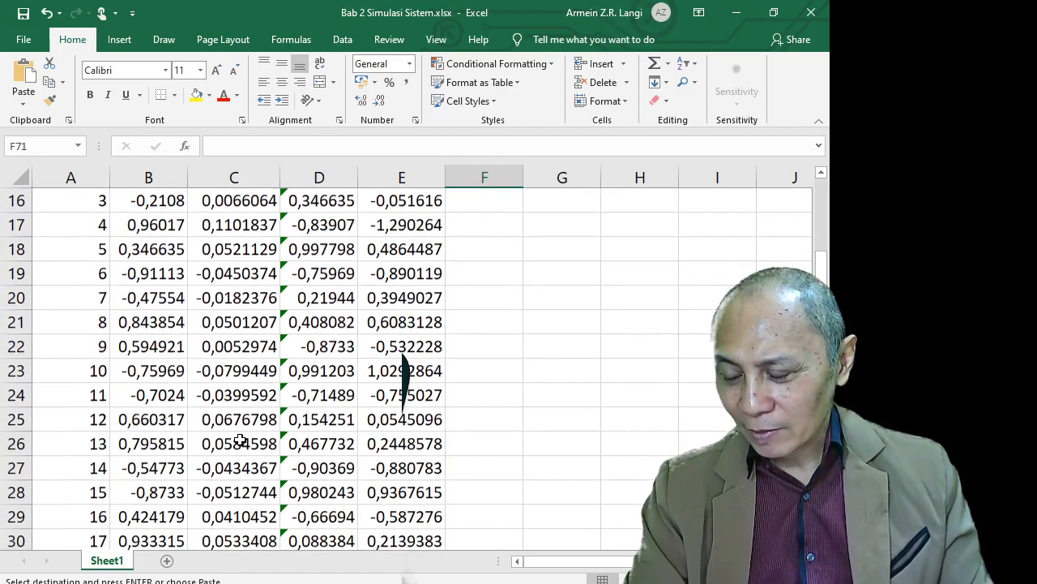
scroll(241, 439, down, 2)
scroll(241, 440, up, 6)
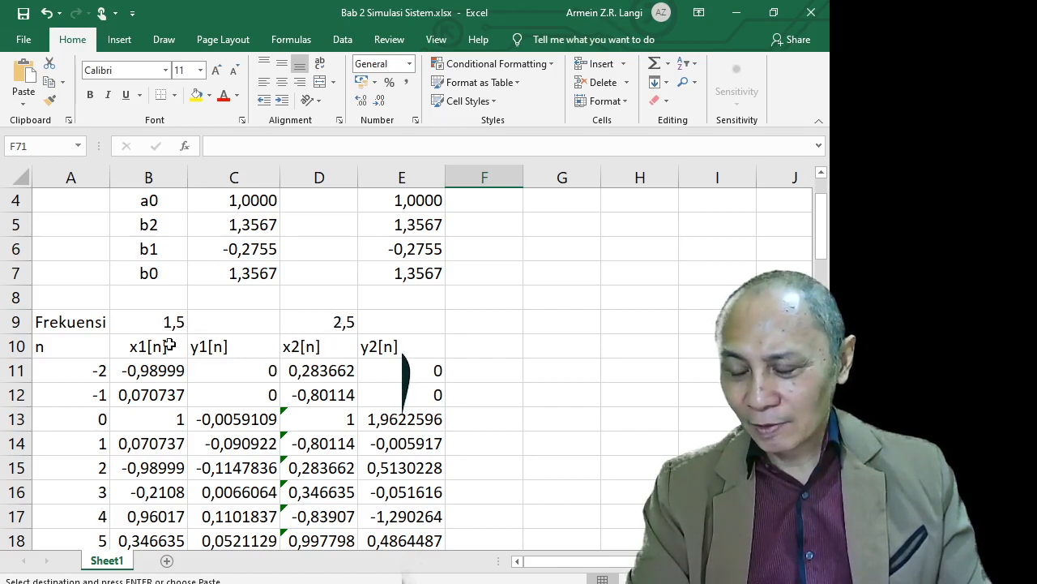
scroll(242, 461, down, 19)
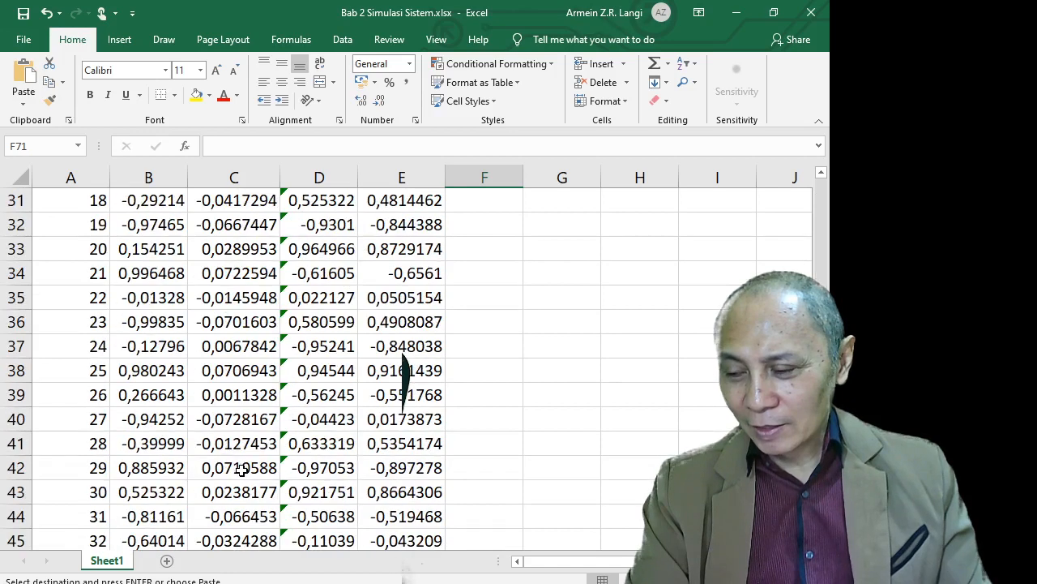
scroll(242, 461, down, 4)
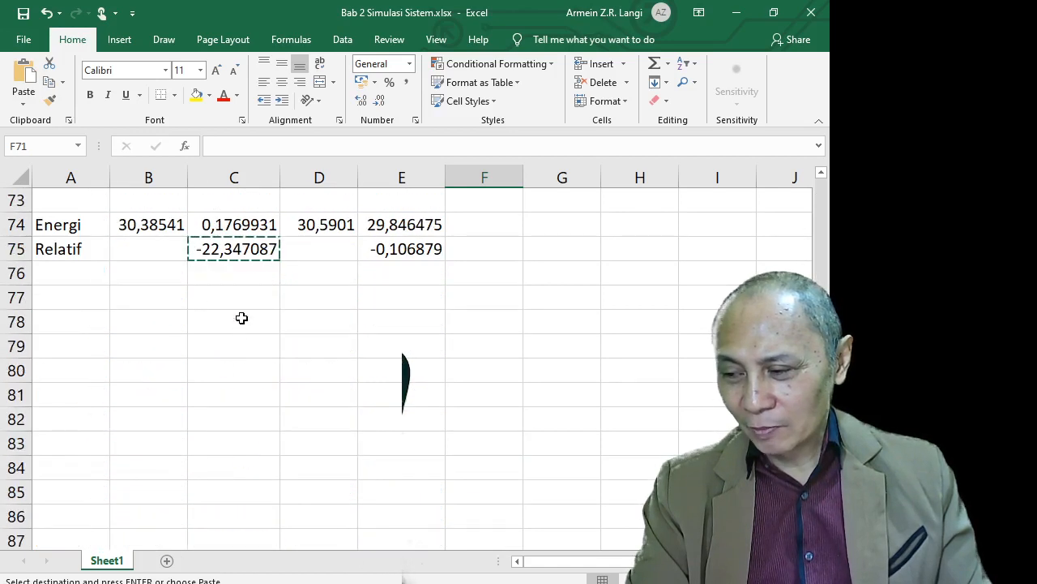
scroll(236, 308, up, 1)
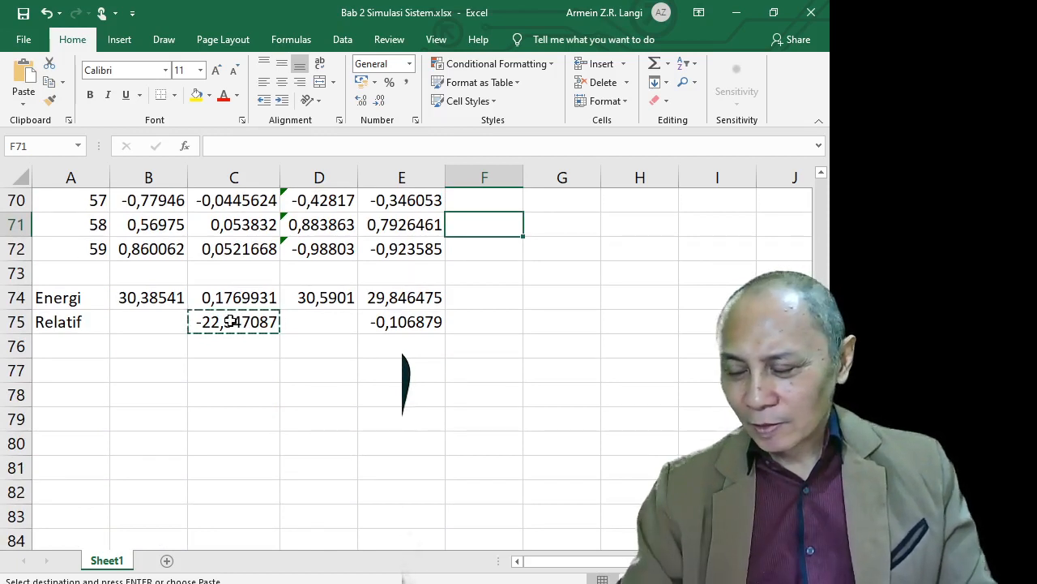
scroll(340, 335, up, 16)
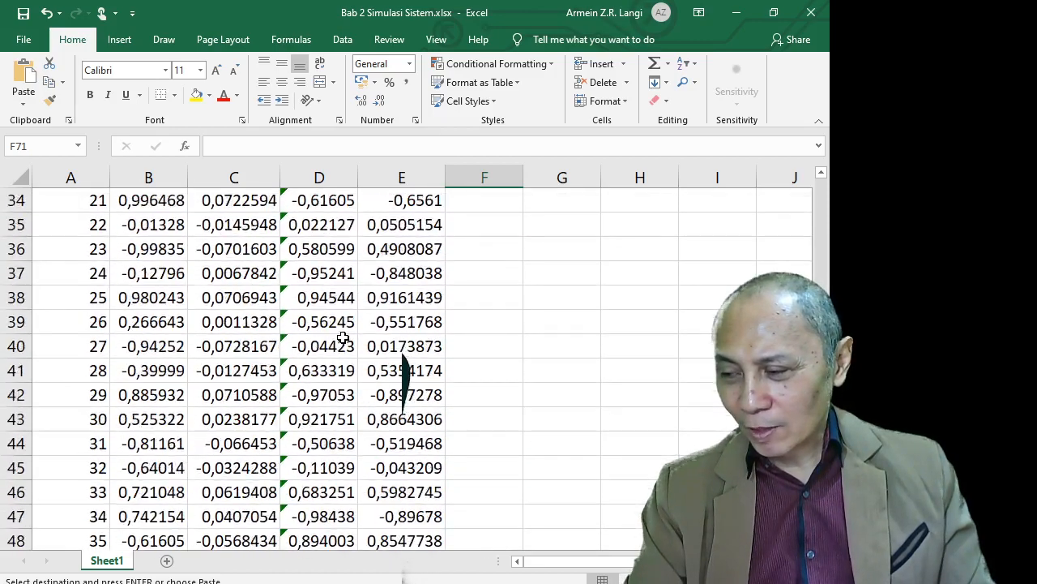
scroll(344, 338, up, 6)
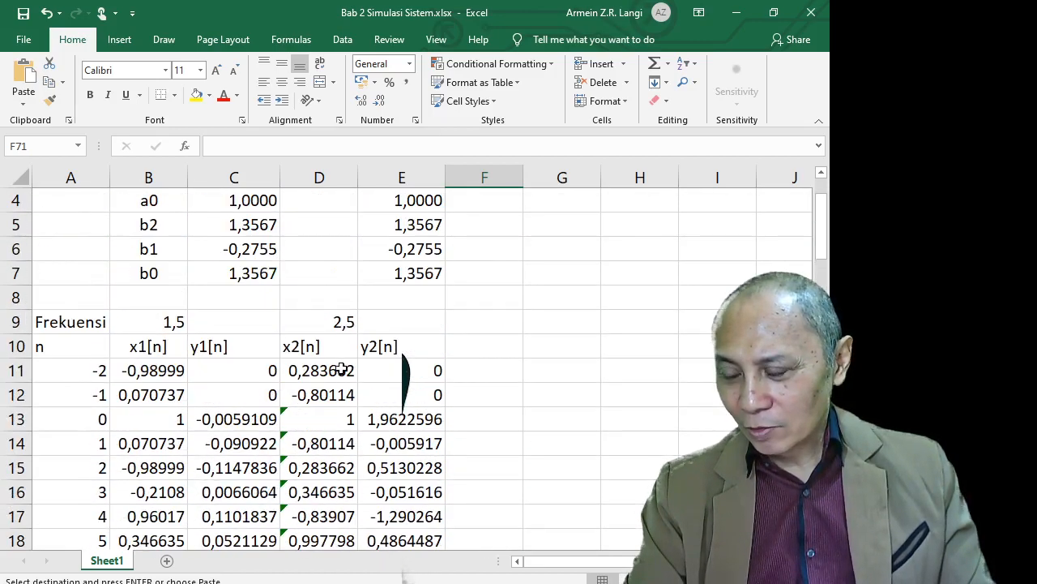
scroll(344, 368, down, 6)
scroll(341, 369, down, 18)
scroll(341, 369, up, 1)
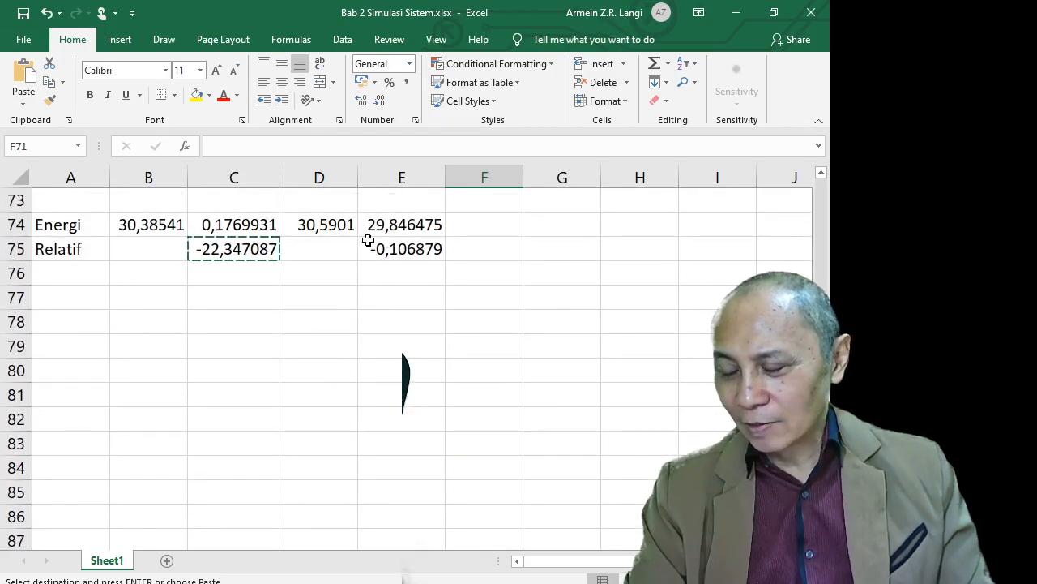